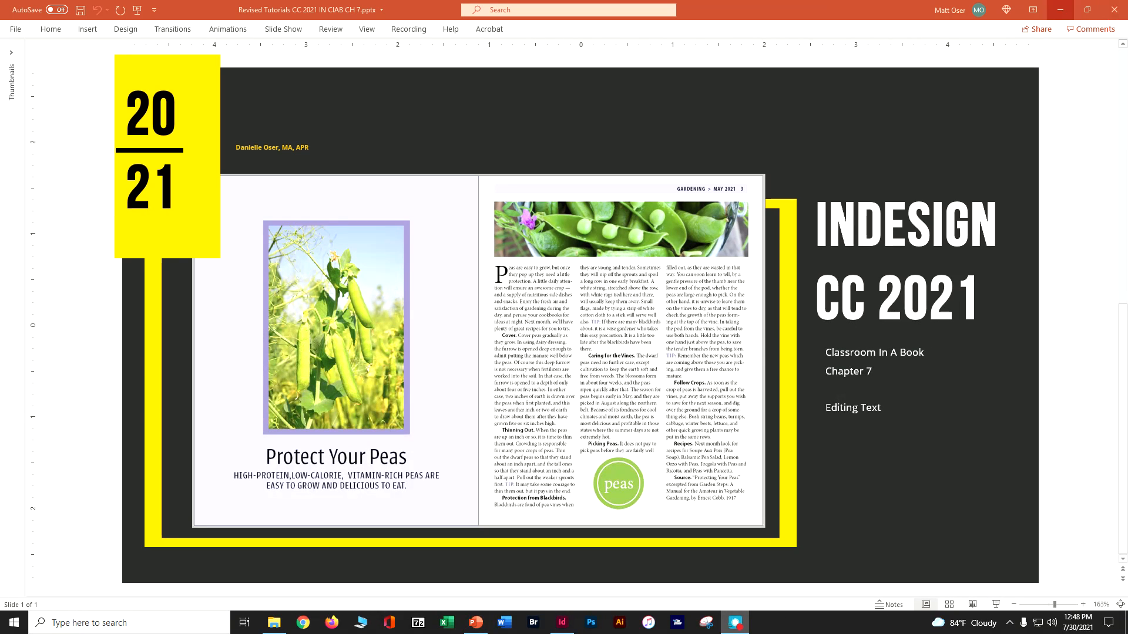
Step: Switch to File Explorer and open 07_Start.indd from the Lesson07 folder of indesign_cib_2021
left_click(1060, 10)
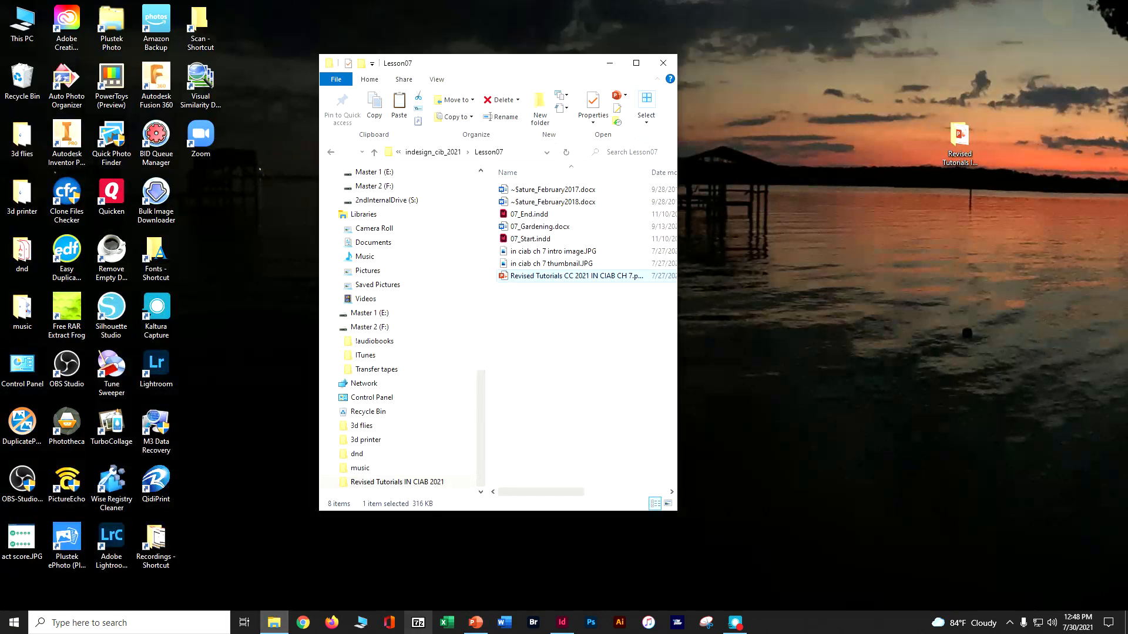
left_click(440, 153)
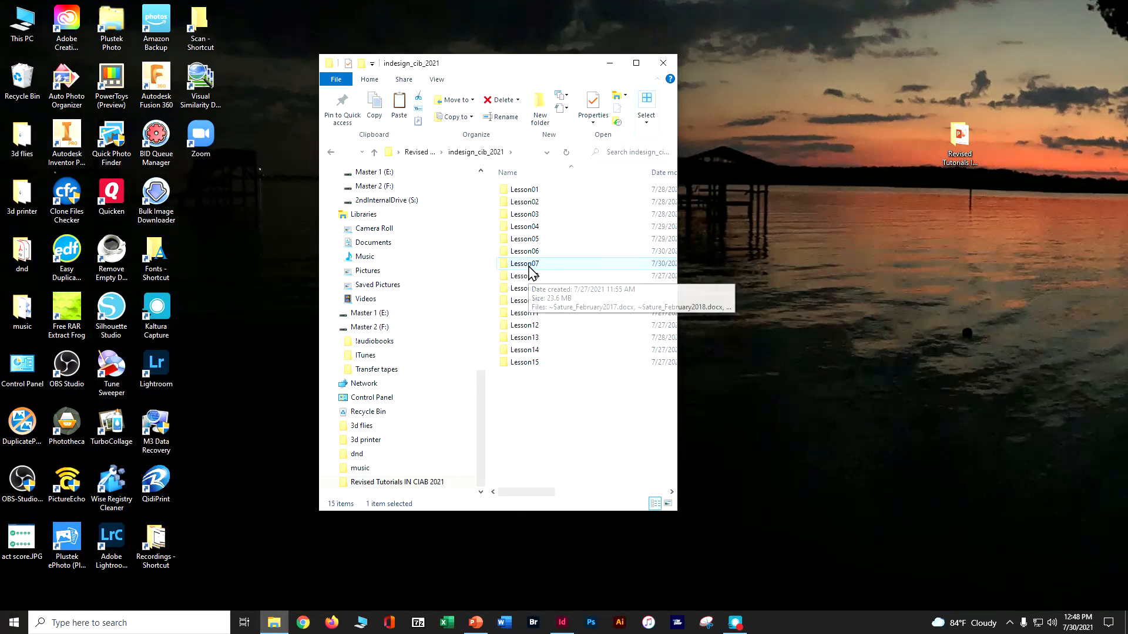
double_click(528, 265)
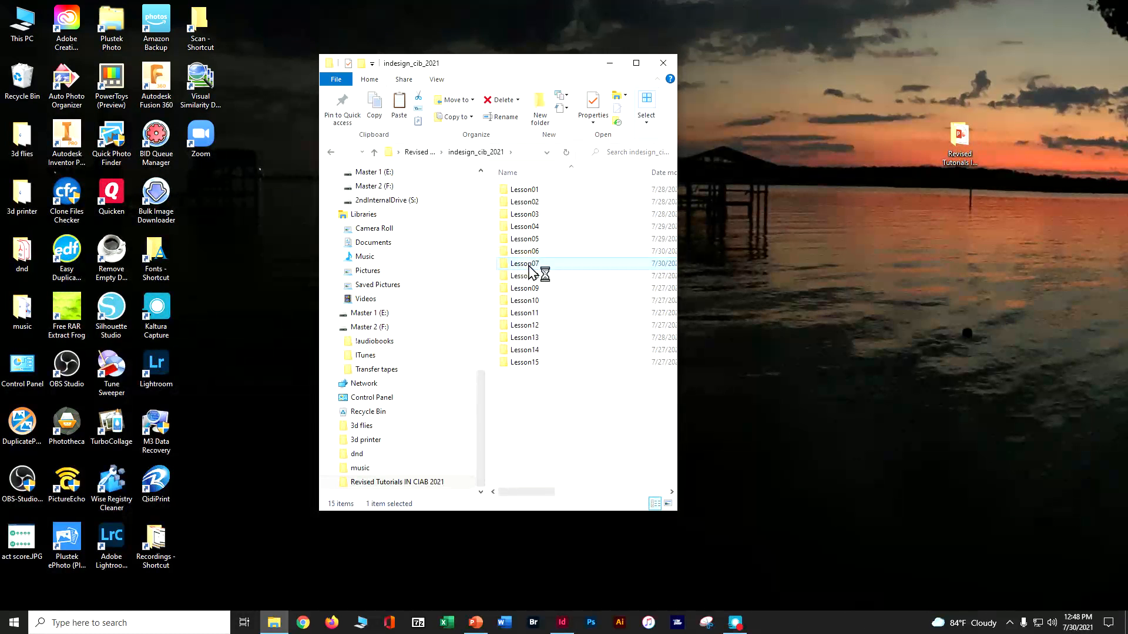
double_click(528, 238)
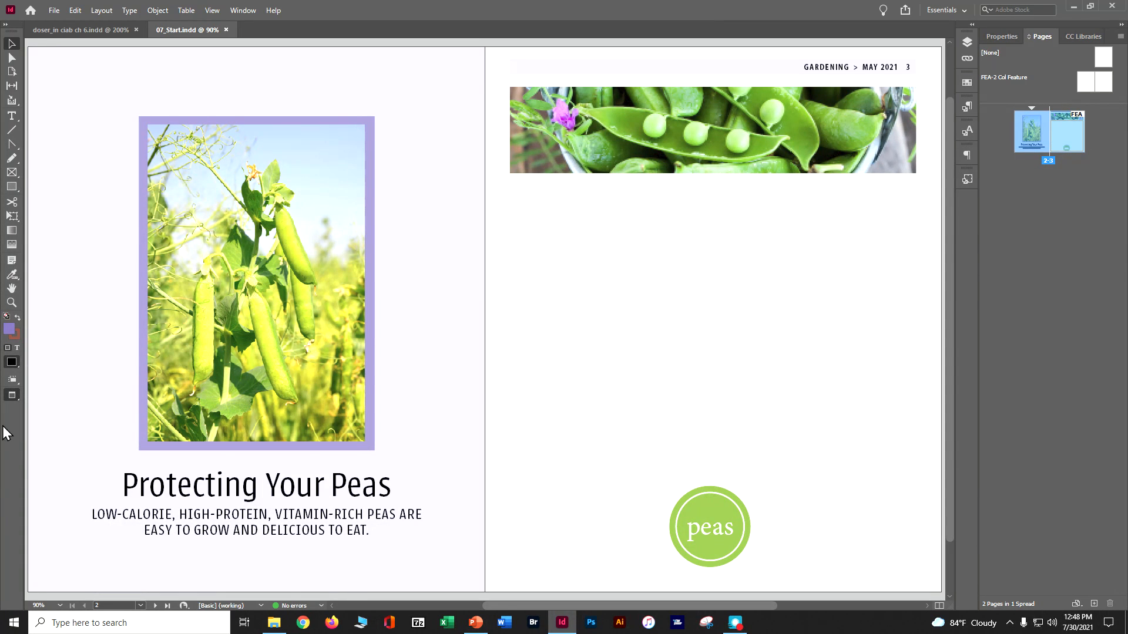
Step: Set the screen mode to Normal and choose the Essentials workspace
left_click(12, 396)
right_click(15, 399)
left_click(37, 410)
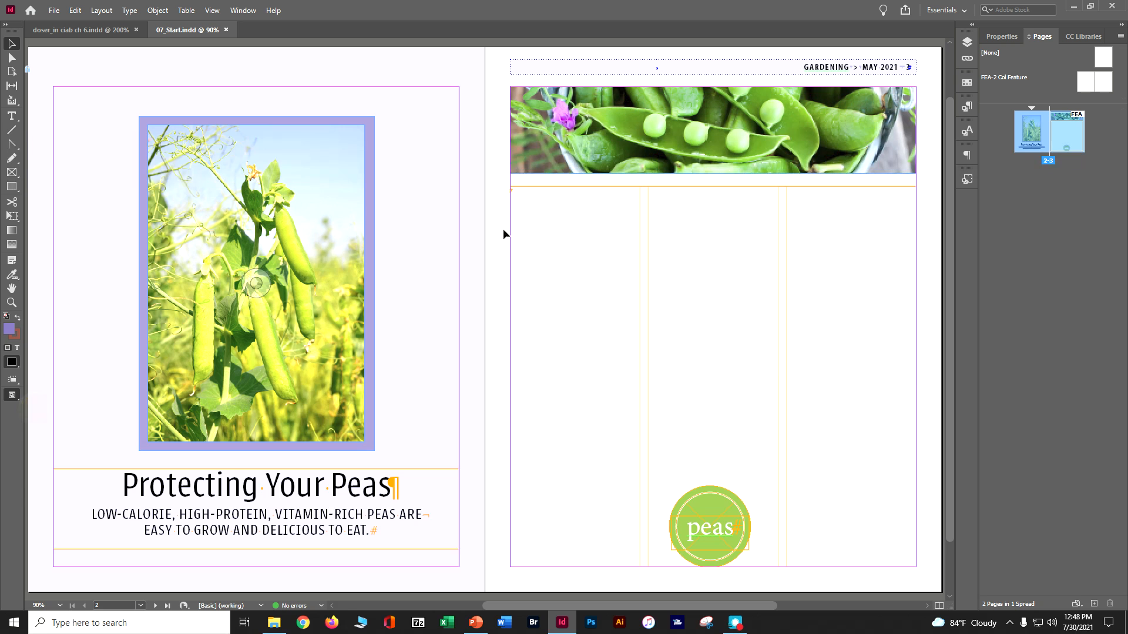
left_click(950, 13)
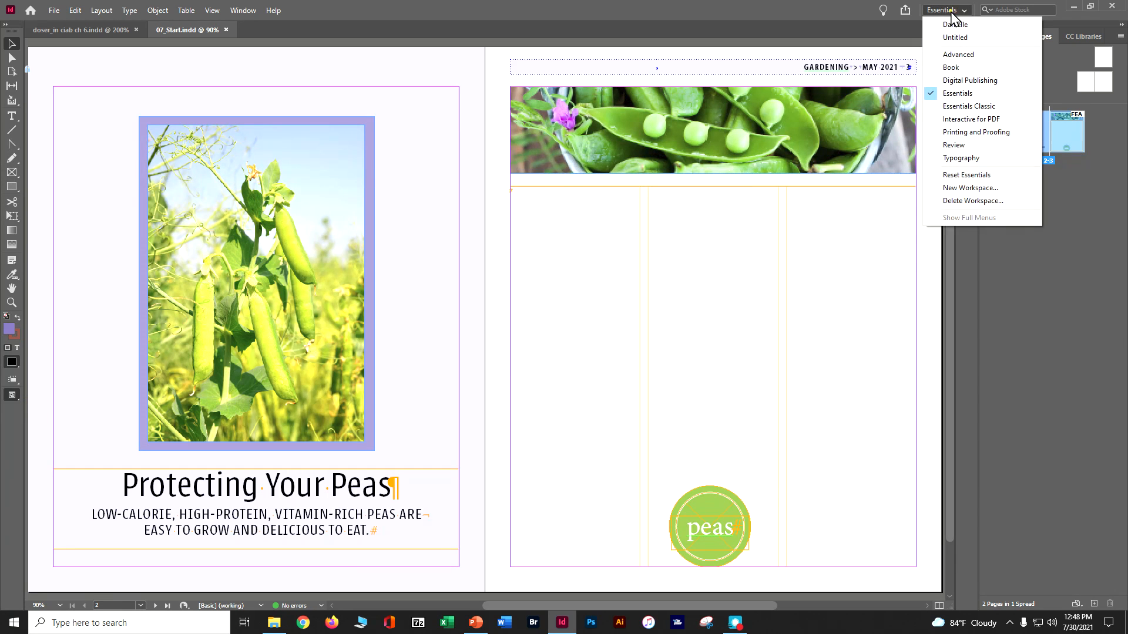
left_click(953, 96)
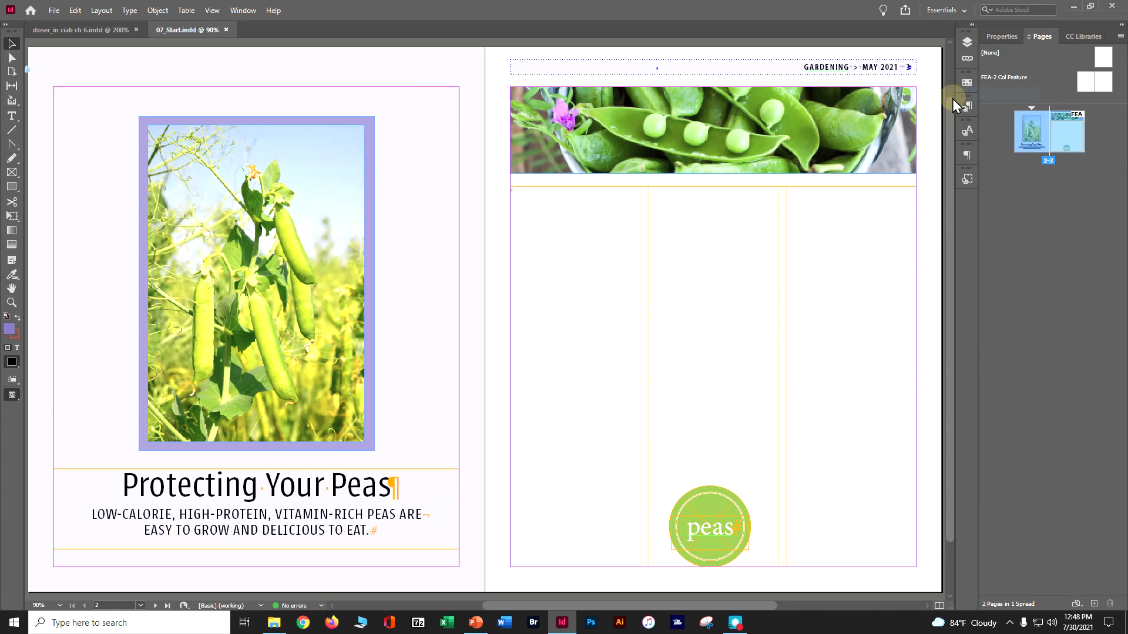
Step: Save the document in Lesson07 under a new name: the author's initial and surname followed by "_in ciab ch 7"
left_click(53, 10)
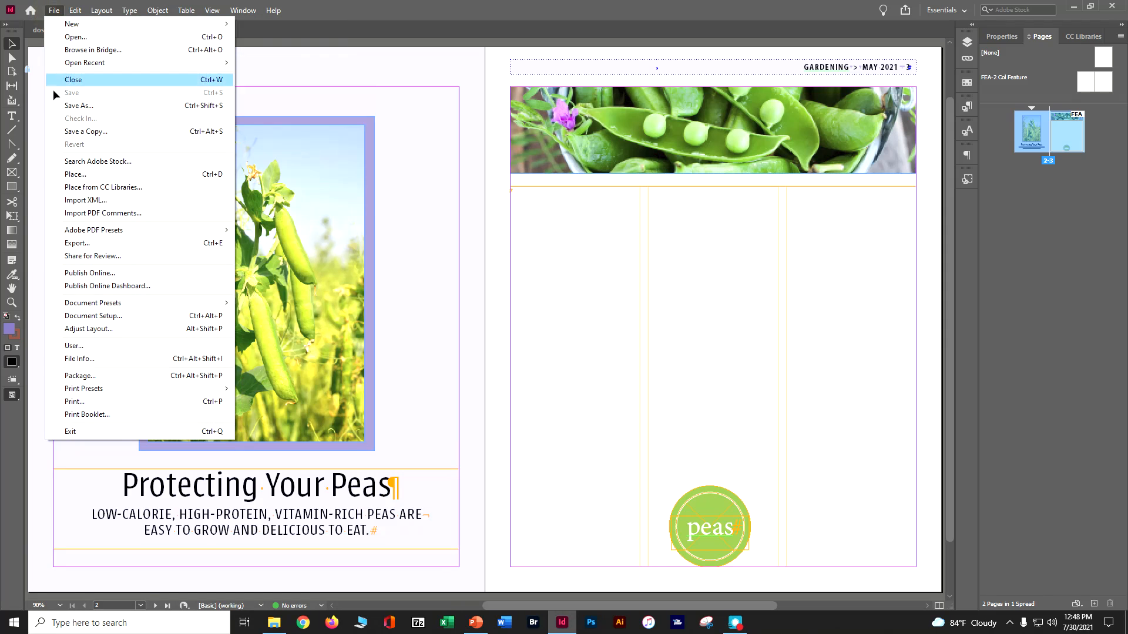
left_click(68, 106)
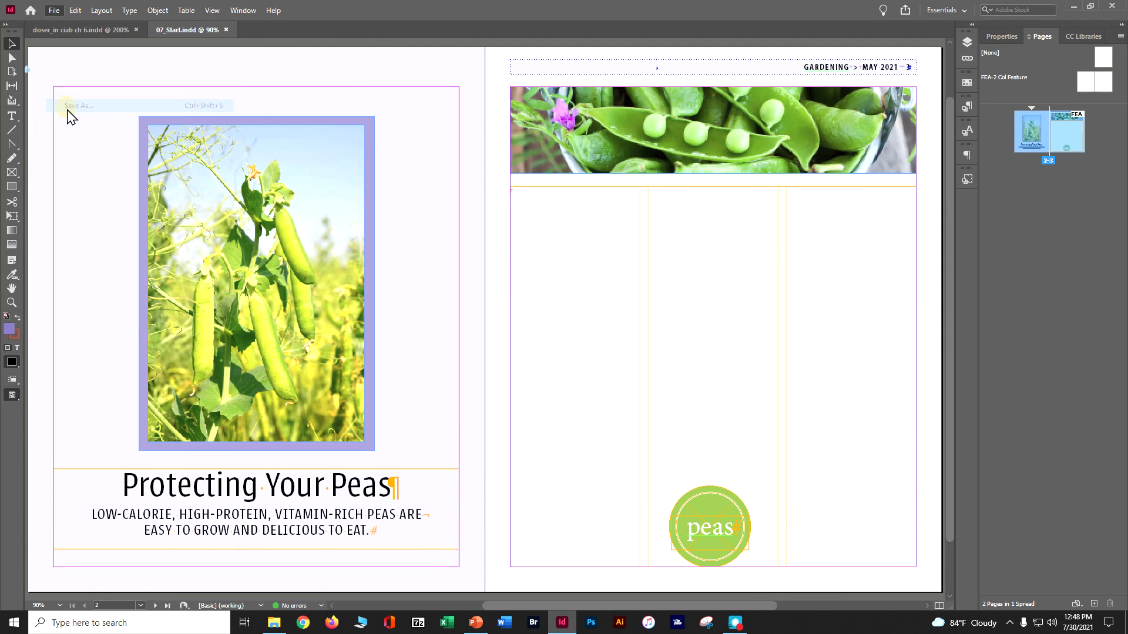
type("d")
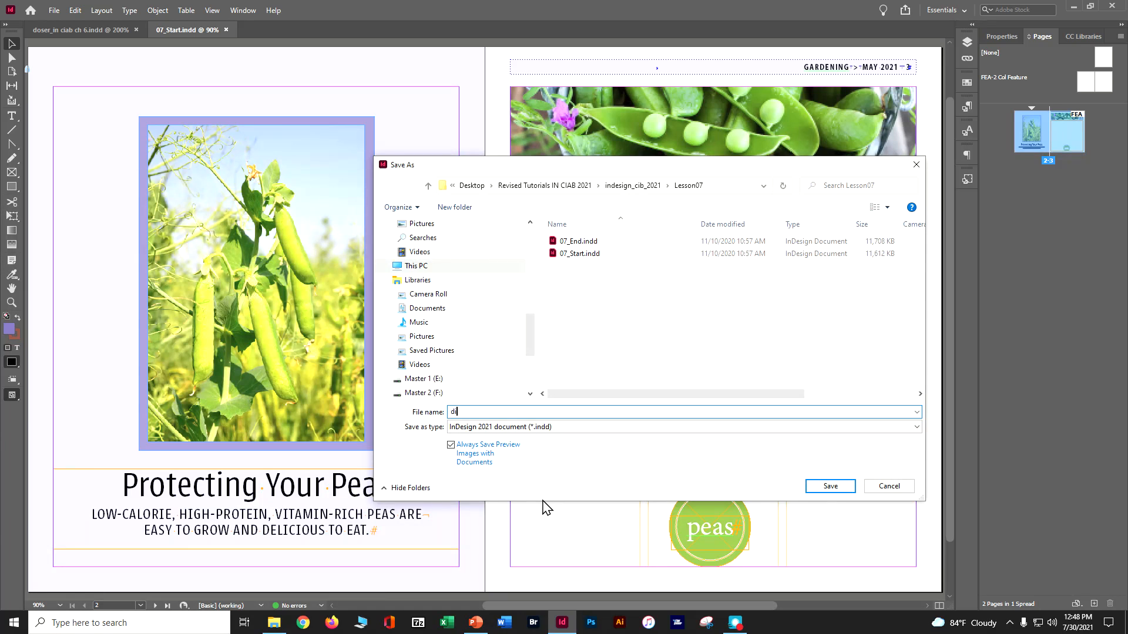
type("oser_in ciab ch 7")
left_click(846, 491)
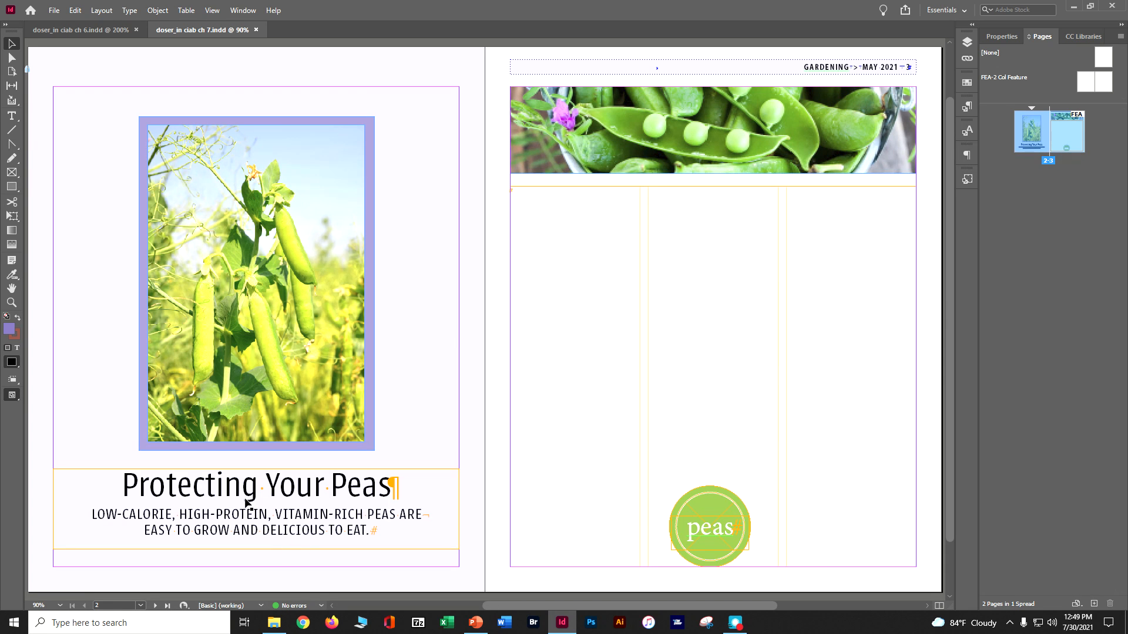
Step: Change "Protecting" to "Protect" in the headline below the pea photo and save the document
left_click(12, 117)
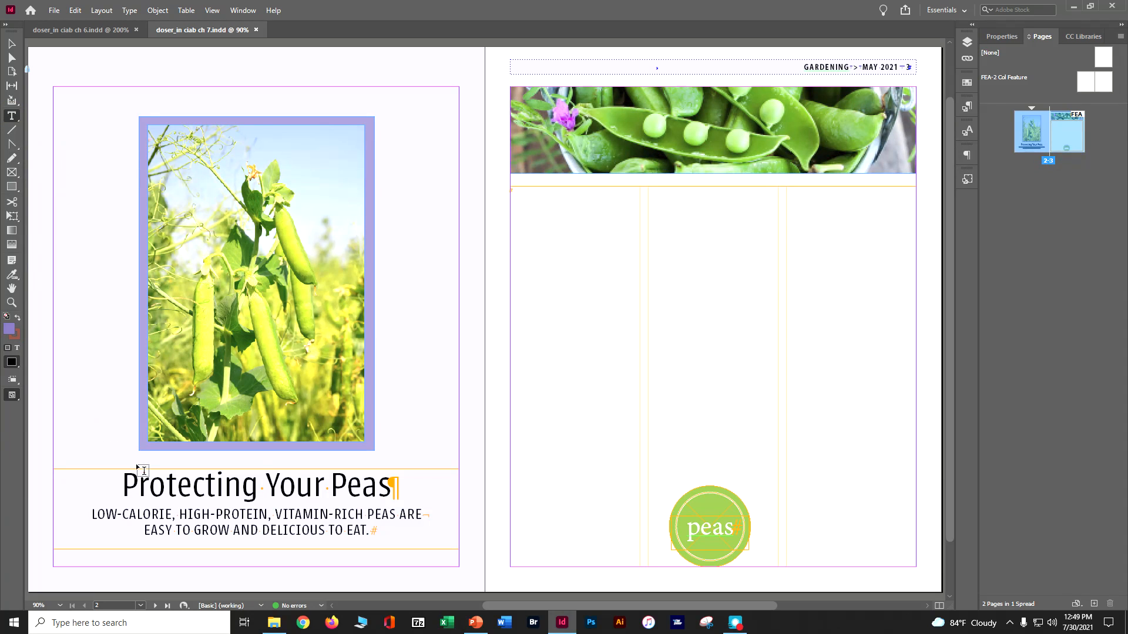
left_click(254, 483)
key("BackSpace")
key("BackSpace")
key("BackSpace")
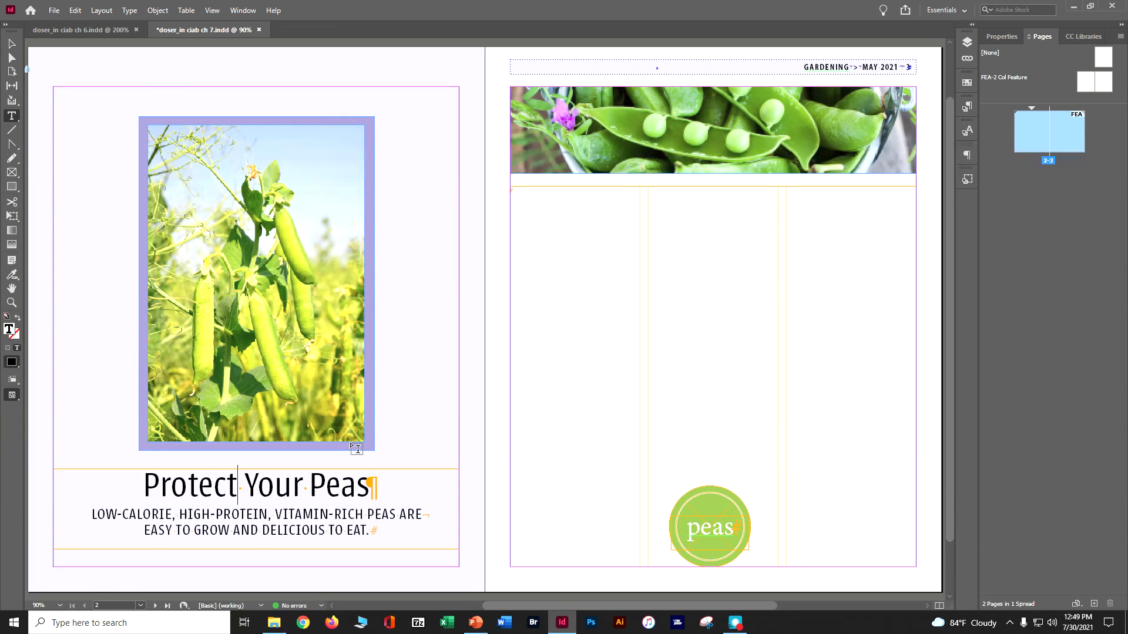
key("ctrl+s")
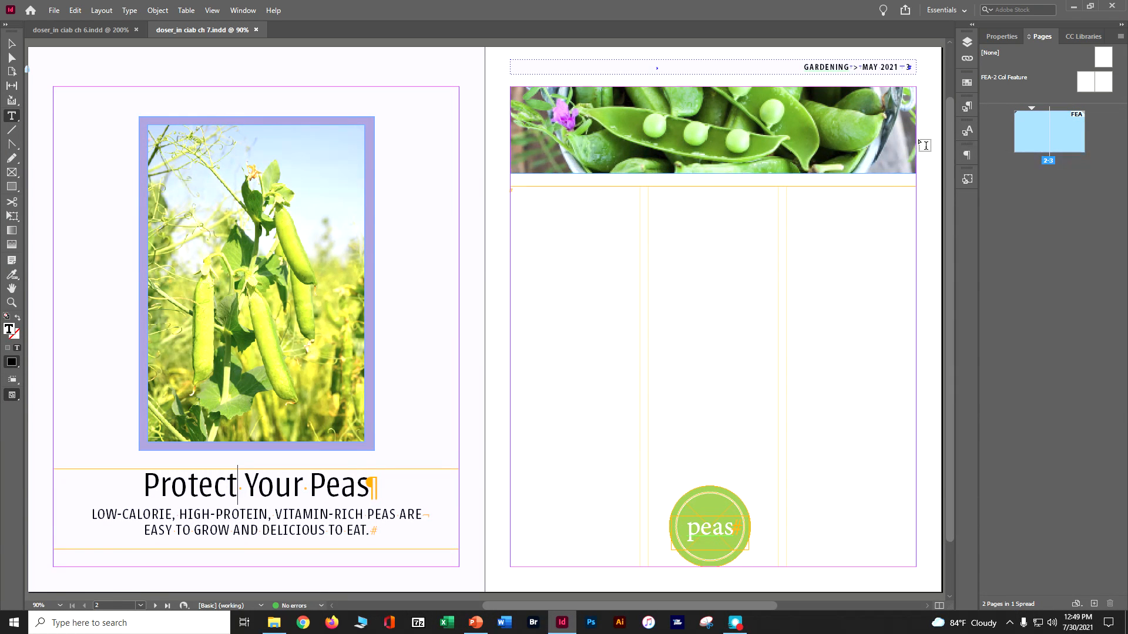
Step: Place 07_Gardening.docx from the Lesson07 folder into the empty three-column text frame on page 3
key("ctrl+minus")
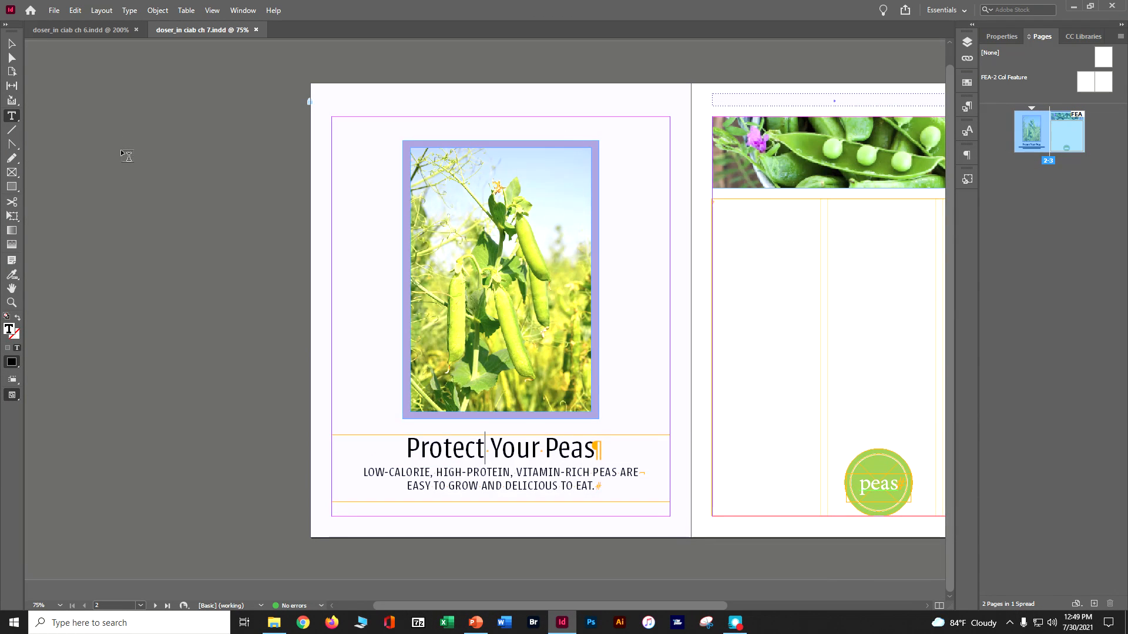
left_click(12, 44)
left_click(137, 172)
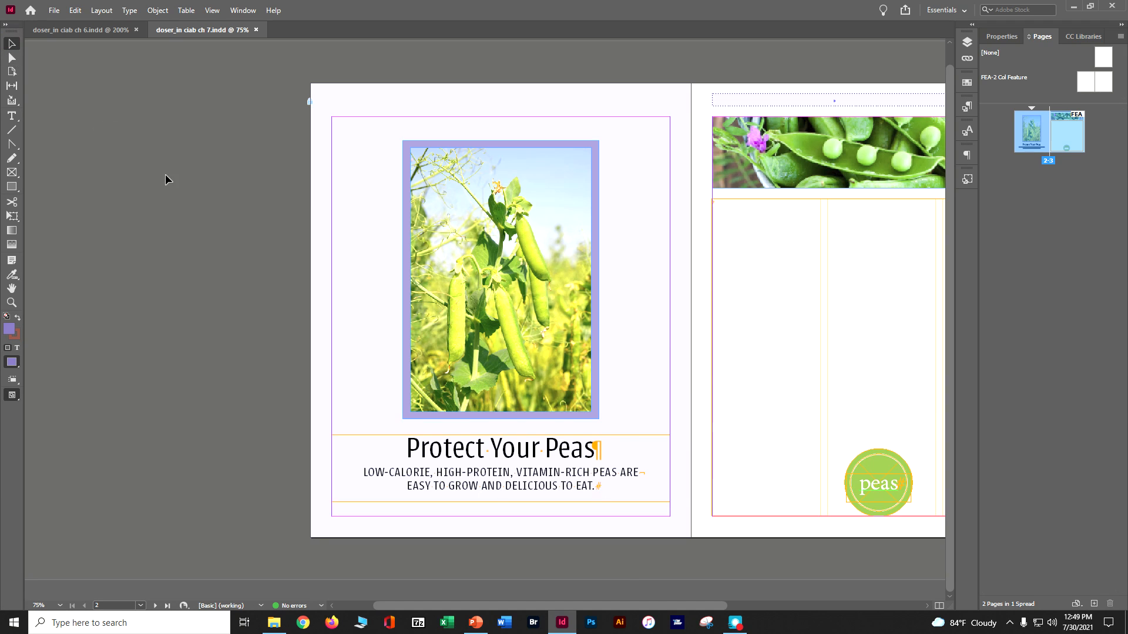
left_click_drag(663, 606, 724, 614)
left_click(53, 9)
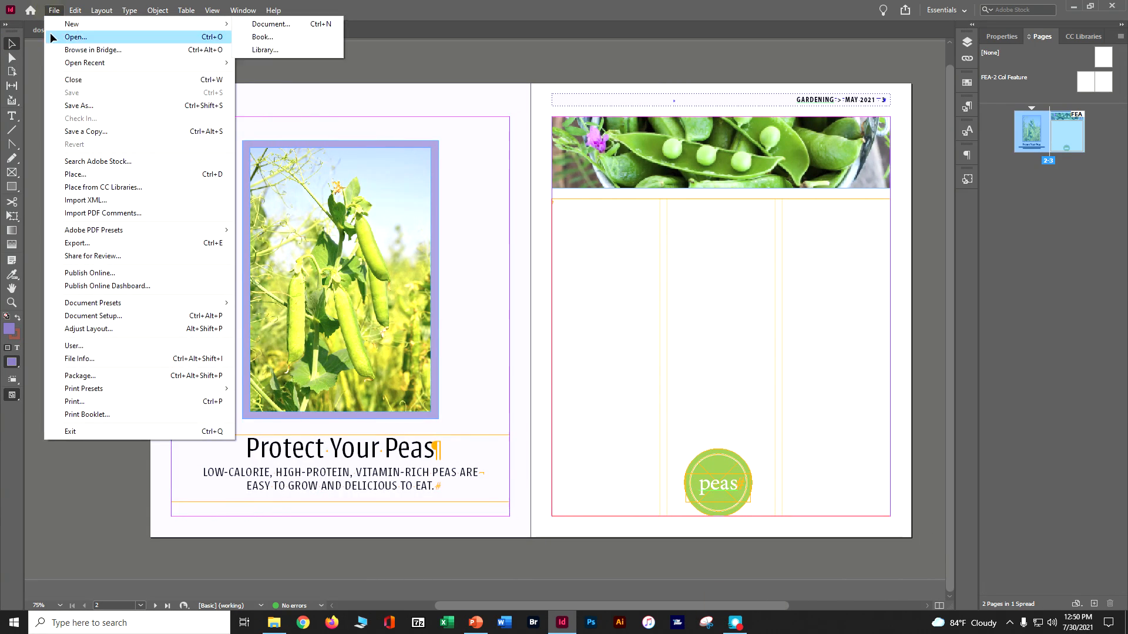
left_click(82, 176)
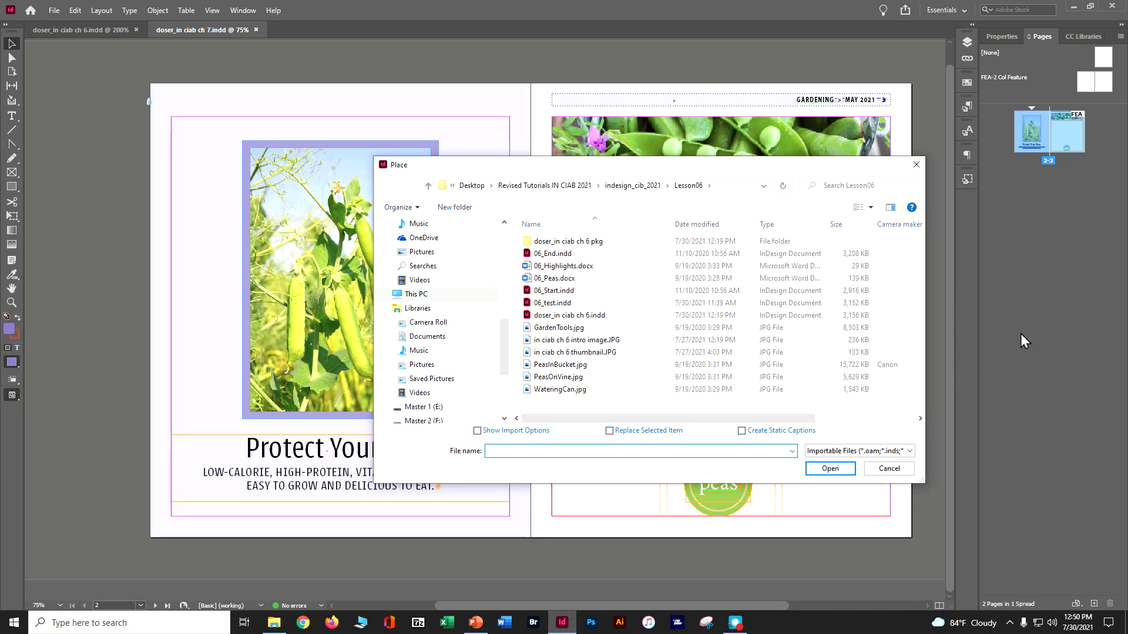
left_click(646, 187)
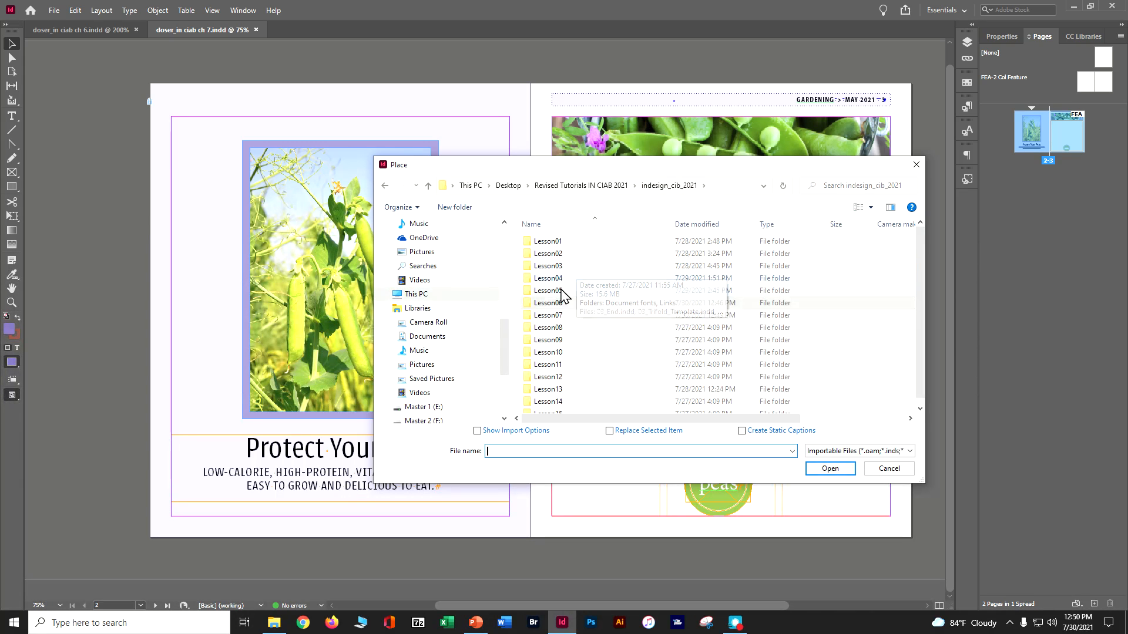
double_click(548, 315)
left_click(585, 277)
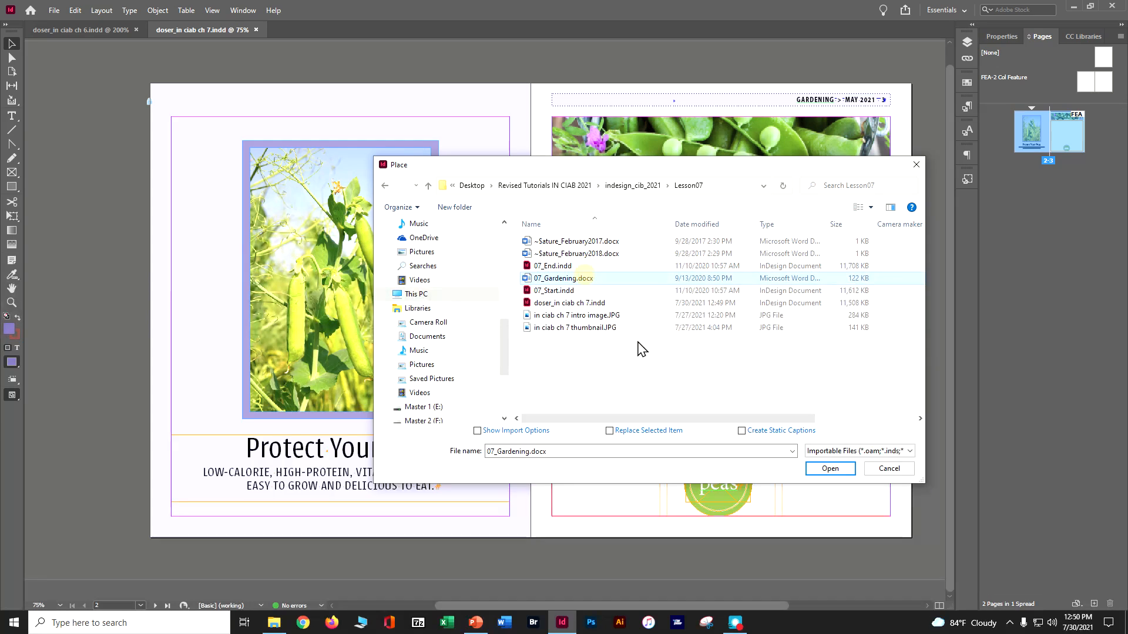
left_click(823, 468)
left_click(806, 469)
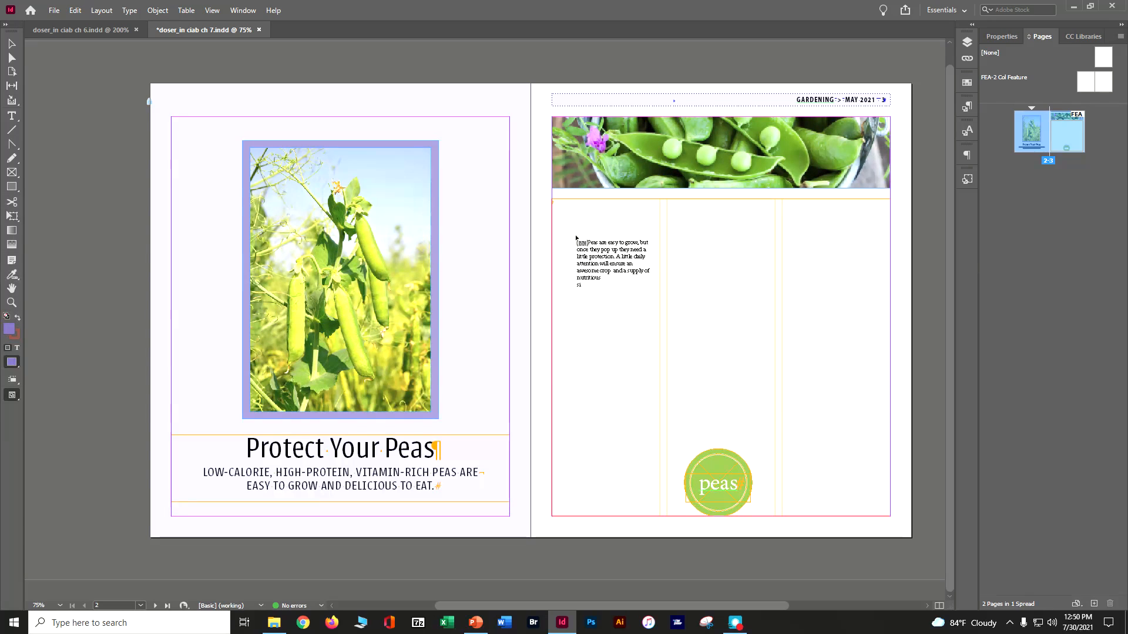
left_click(556, 202)
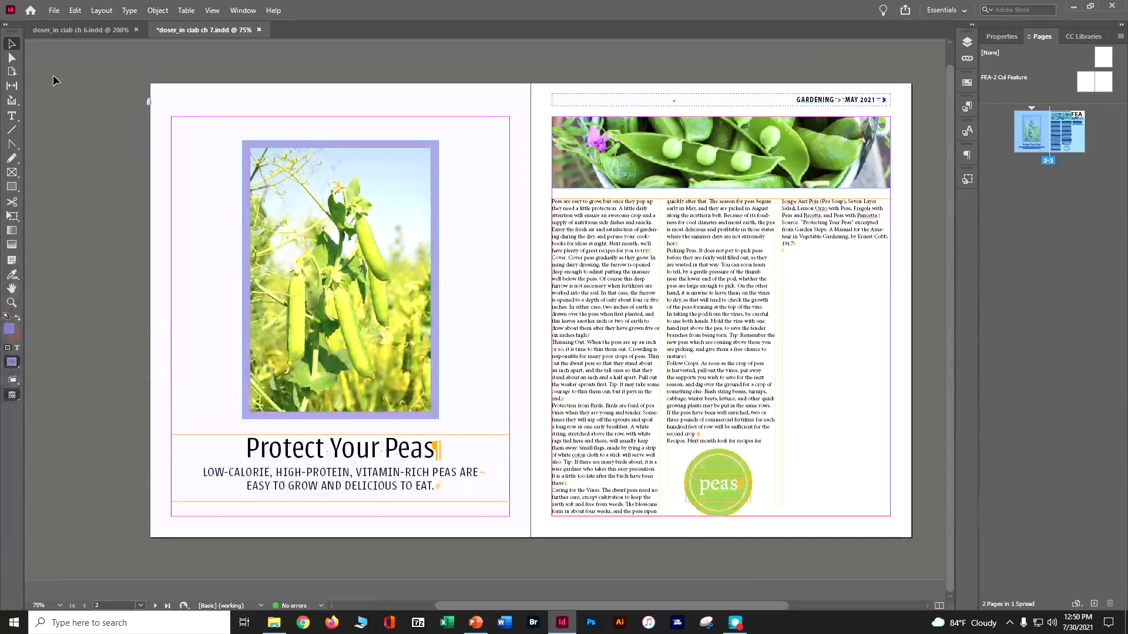
Step: Apply the Body Paragraph style to all text of the imported article, deselect it and save the document
left_click(12, 116)
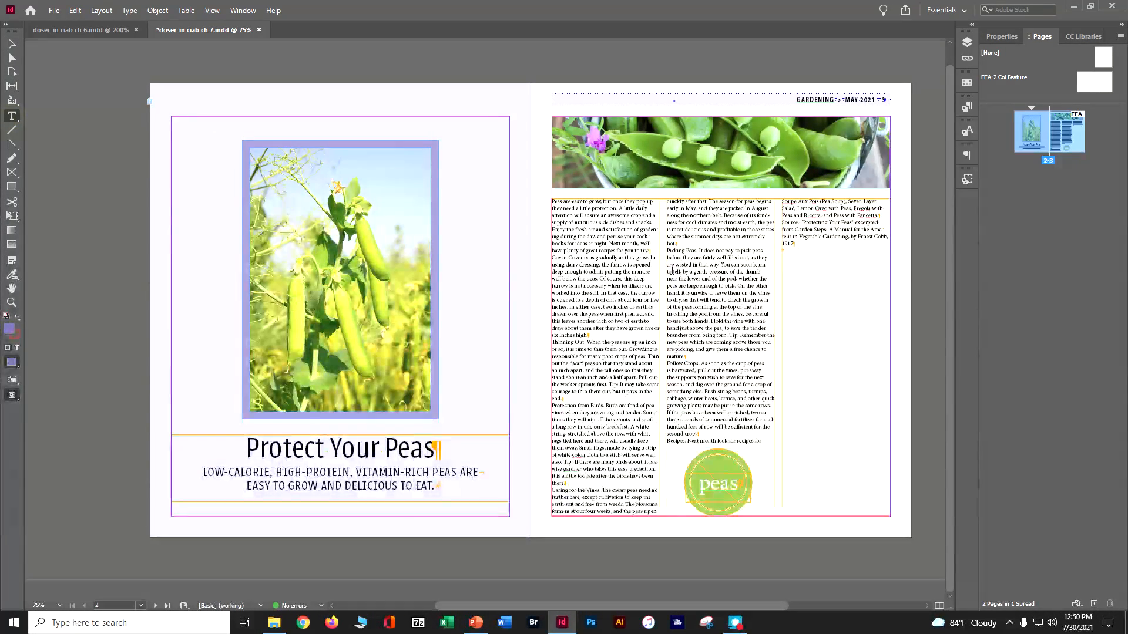
left_click(618, 225)
key("ctrl+a")
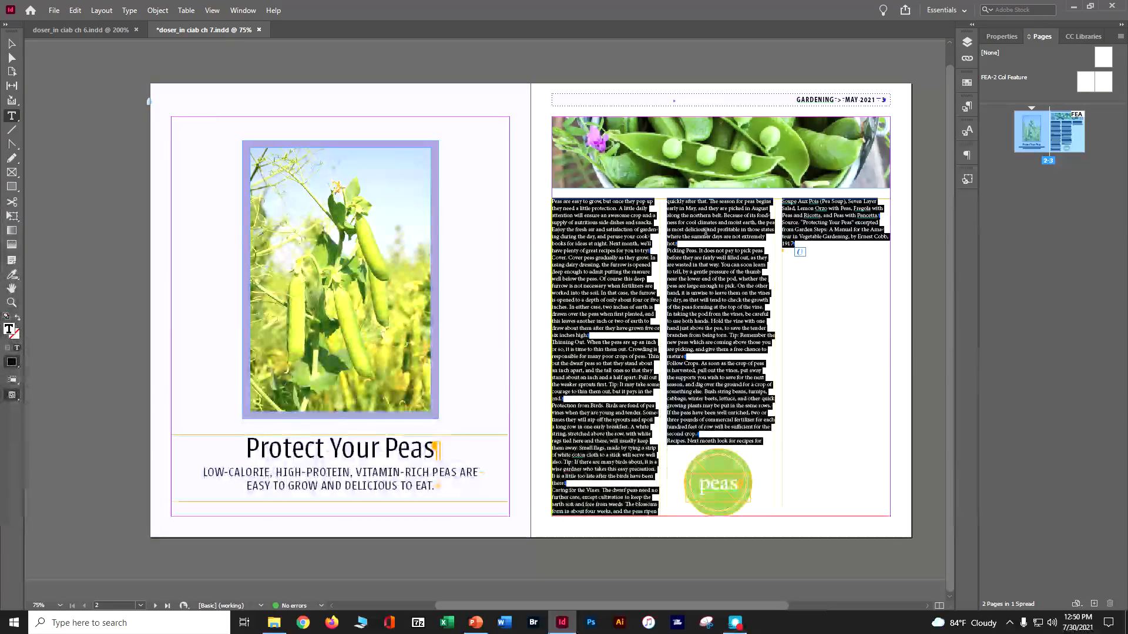
left_click(964, 108)
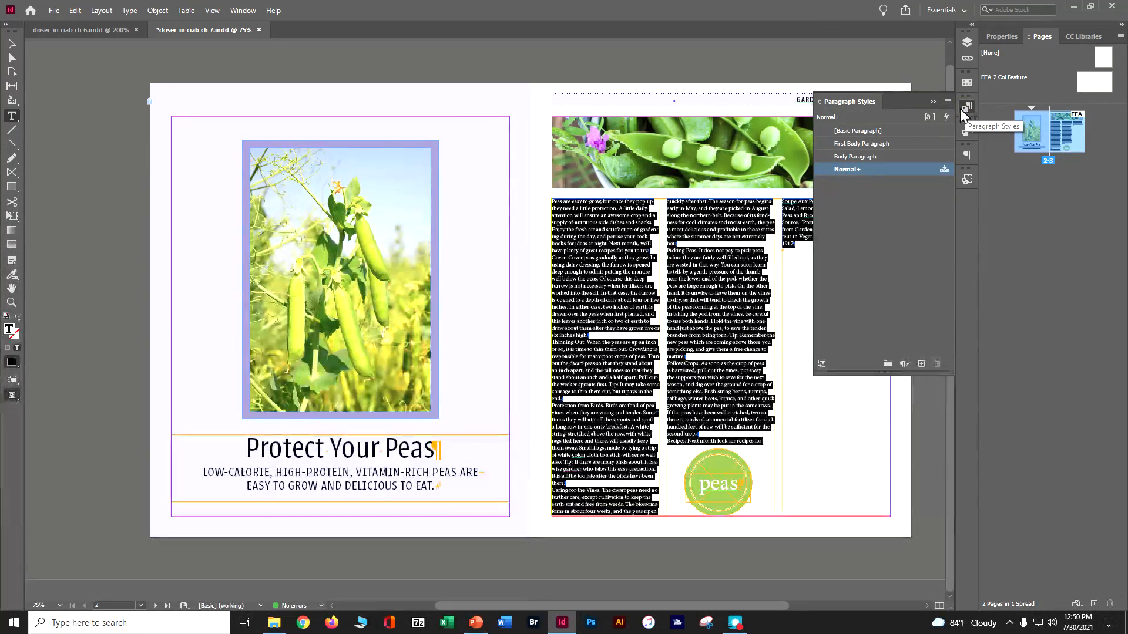
left_click(873, 157)
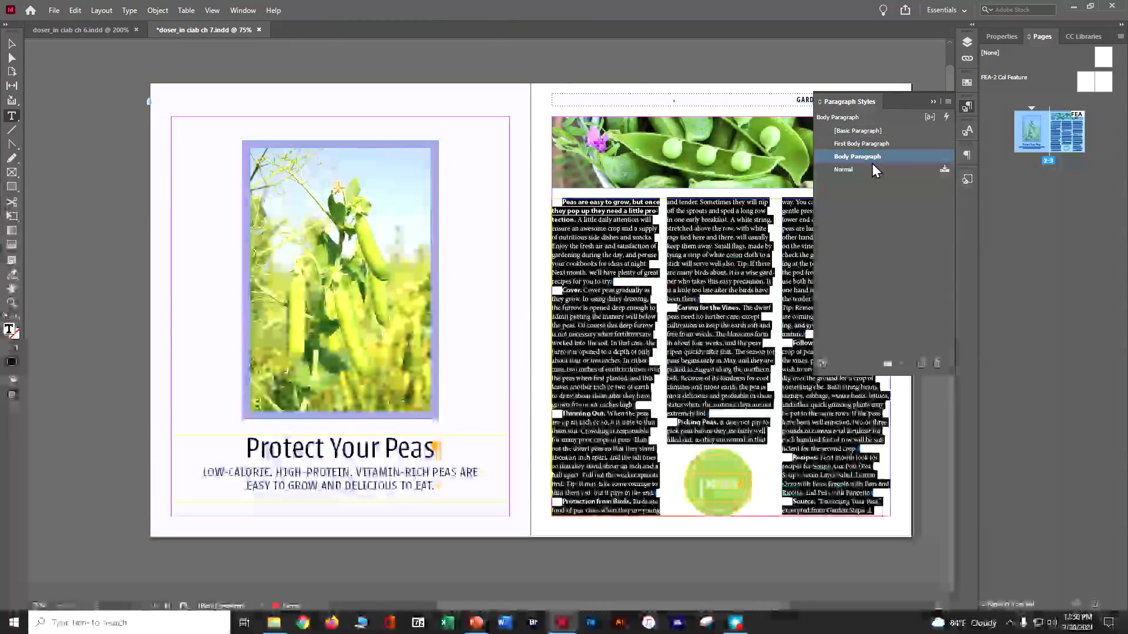
left_click(77, 10)
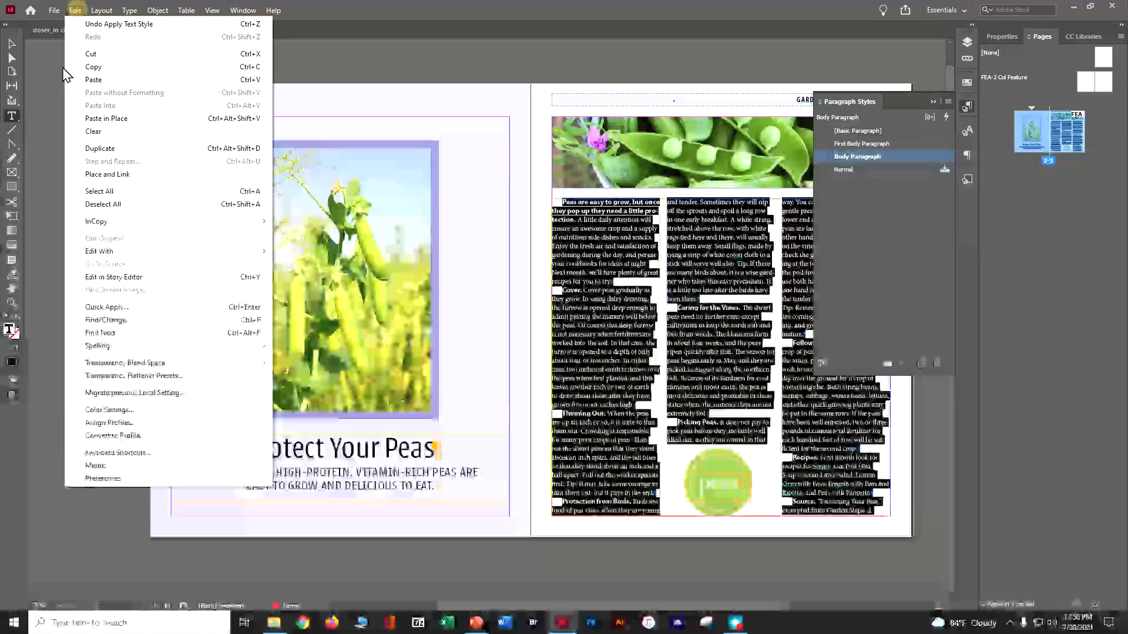
left_click(71, 206)
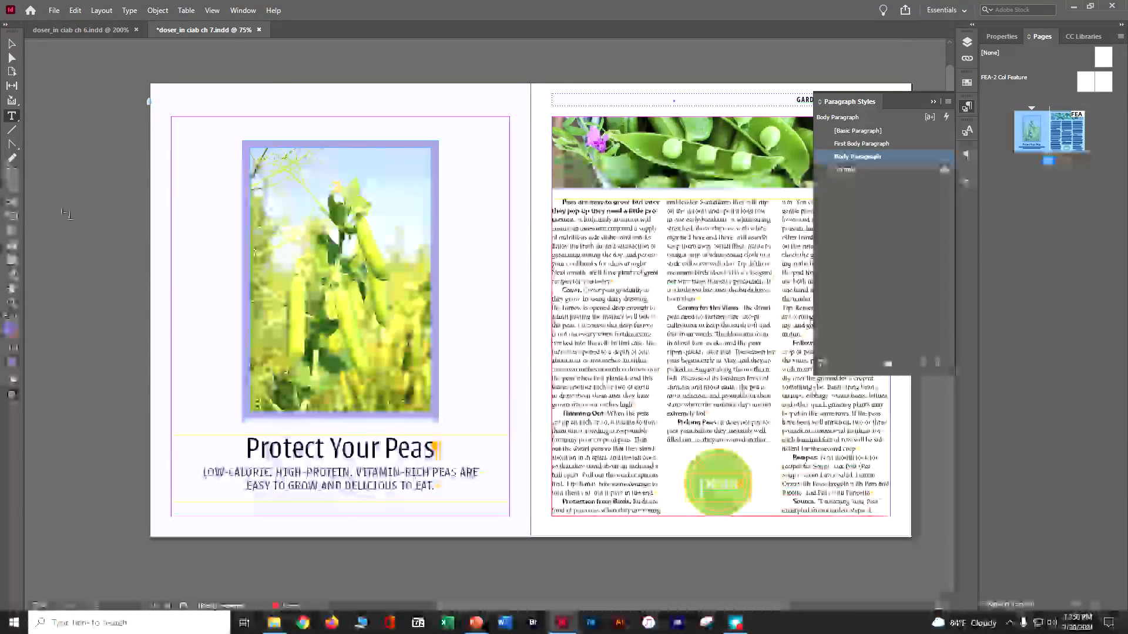
key("ctrl+s")
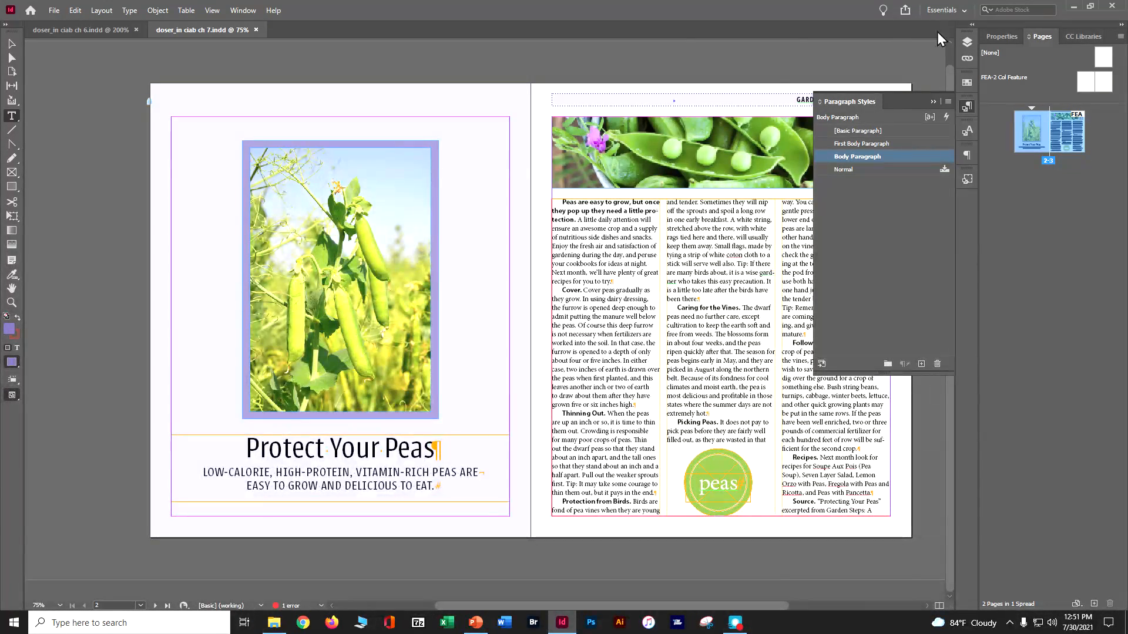
left_click(933, 102)
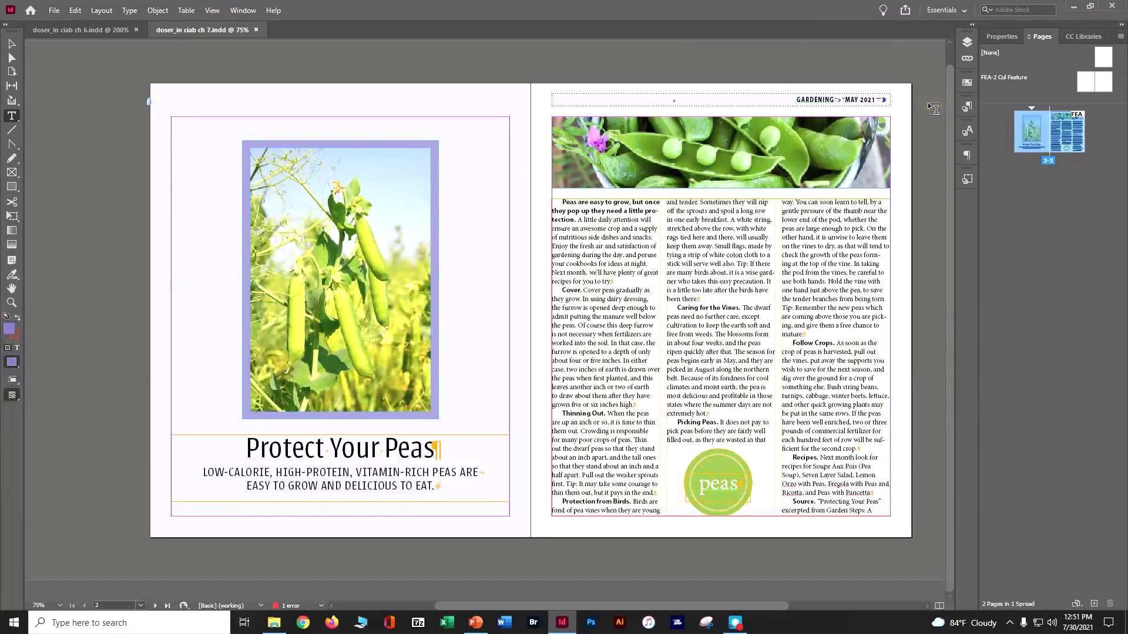
Step: From the start of the page 3 article, set up Find/Change to find "bird" and change it to "blackbird" within the story
key("ctrl+equal")
key("ctrl+equal")
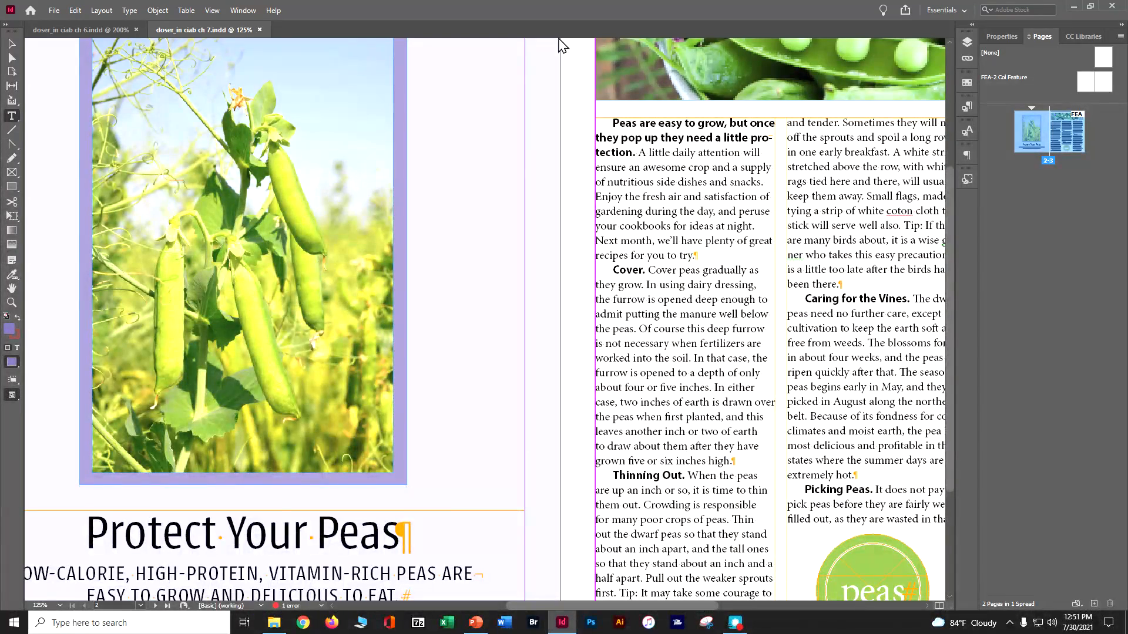
left_click(615, 124)
left_click(78, 10)
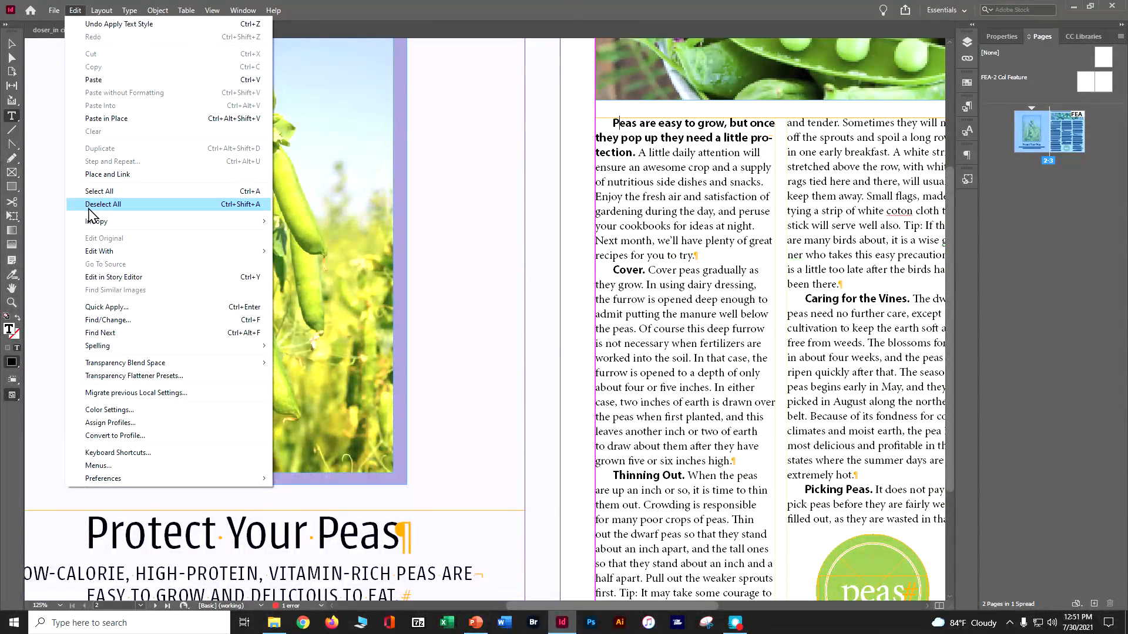
left_click(111, 321)
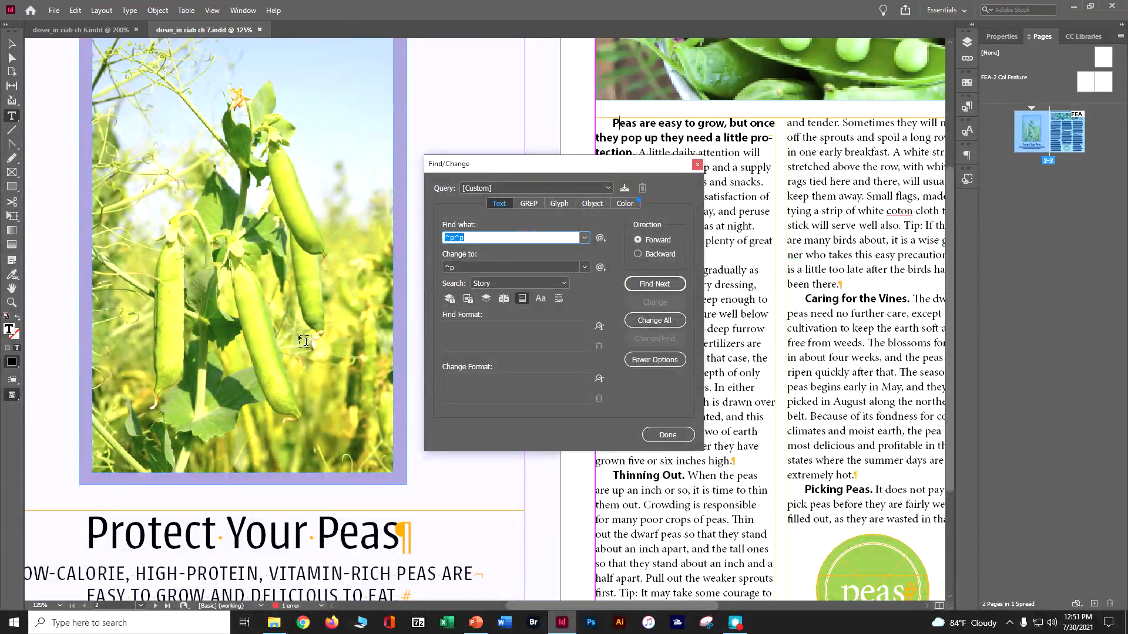
key("BackSpace")
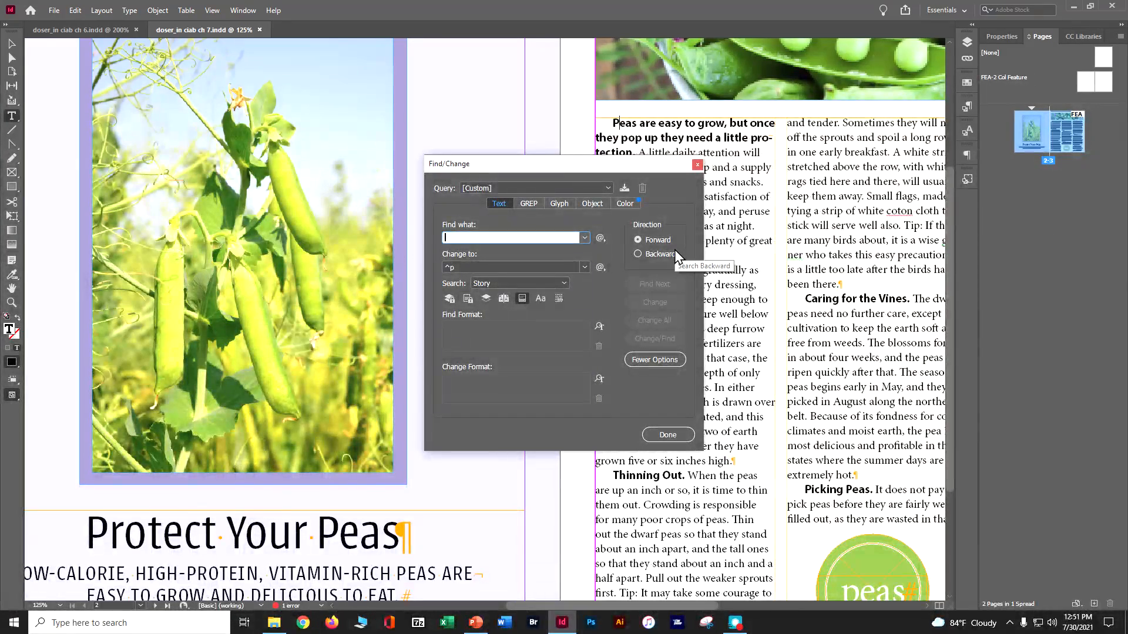
type("bird")
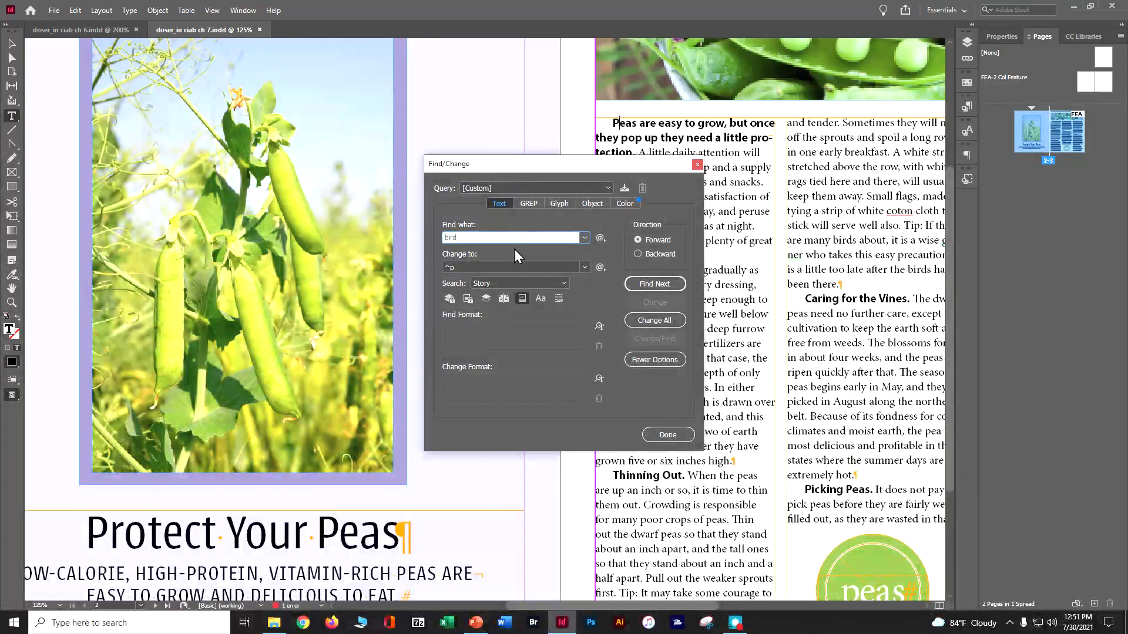
left_click(477, 265)
type("blackb")
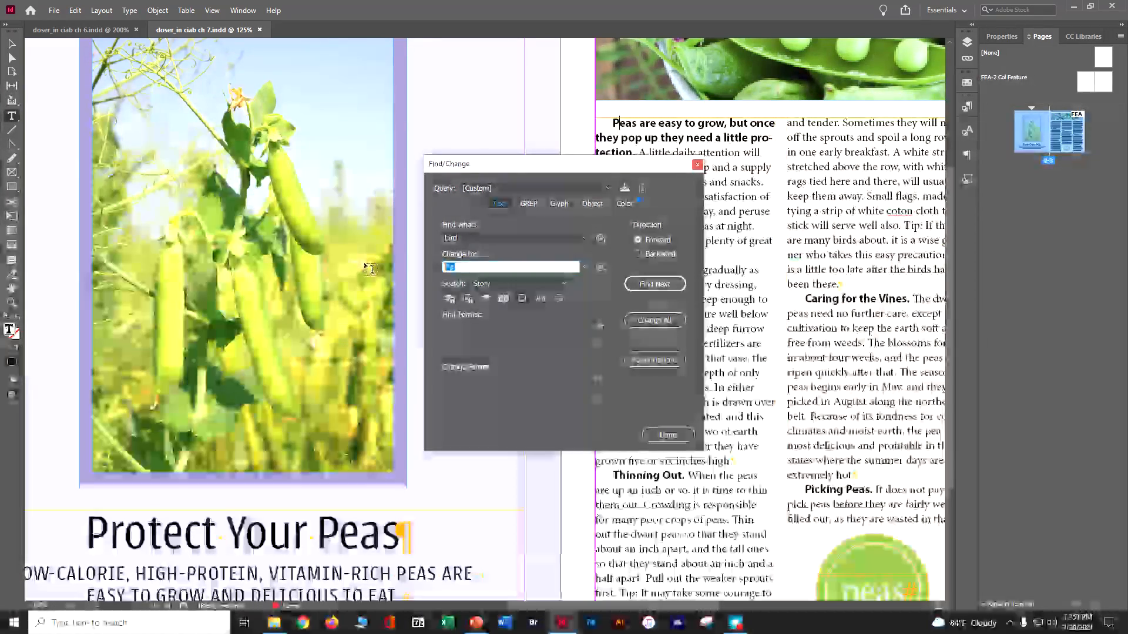
type("ird")
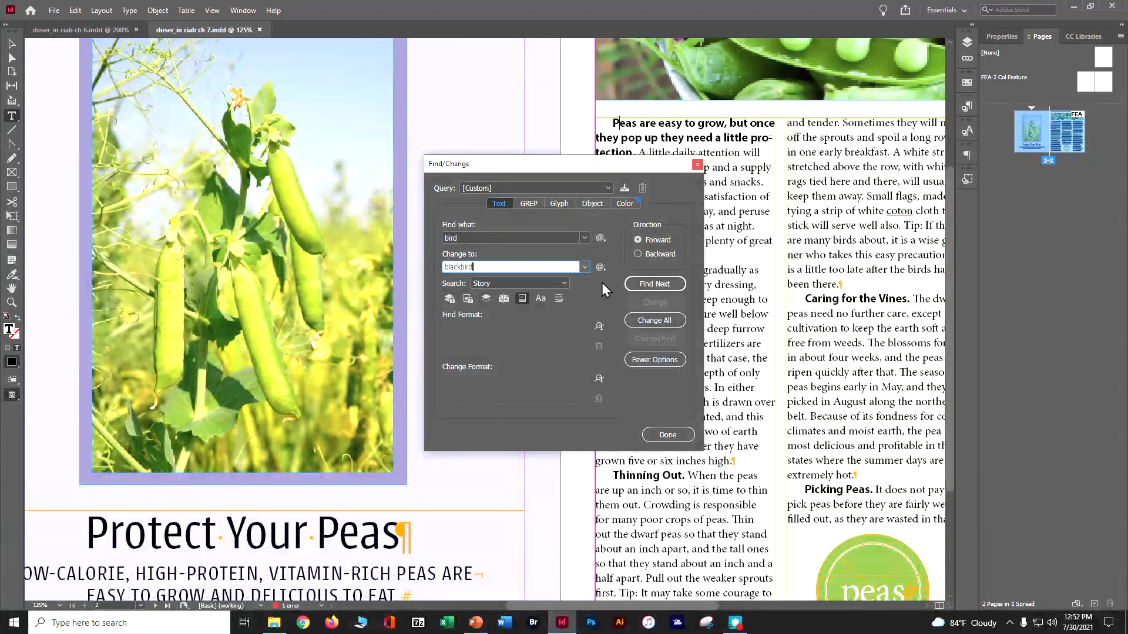
Step: Replace the first found "bird" with "blackbird", change all remaining occurrences in the story and save the document
left_click(656, 287)
left_click_drag(592, 167, 193, 149)
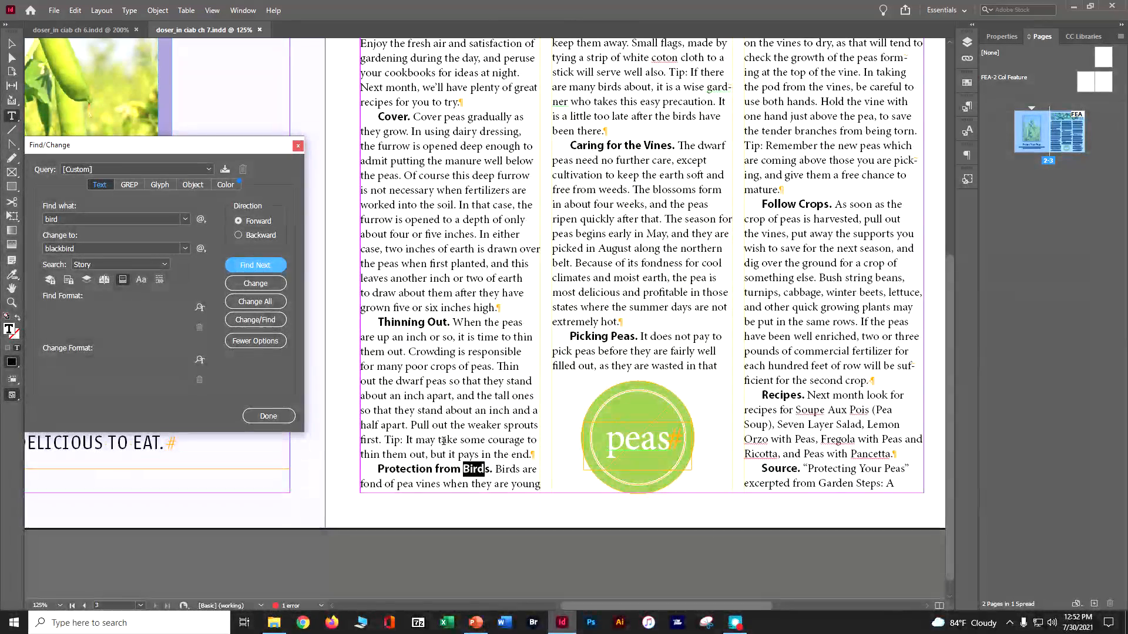
left_click(239, 285)
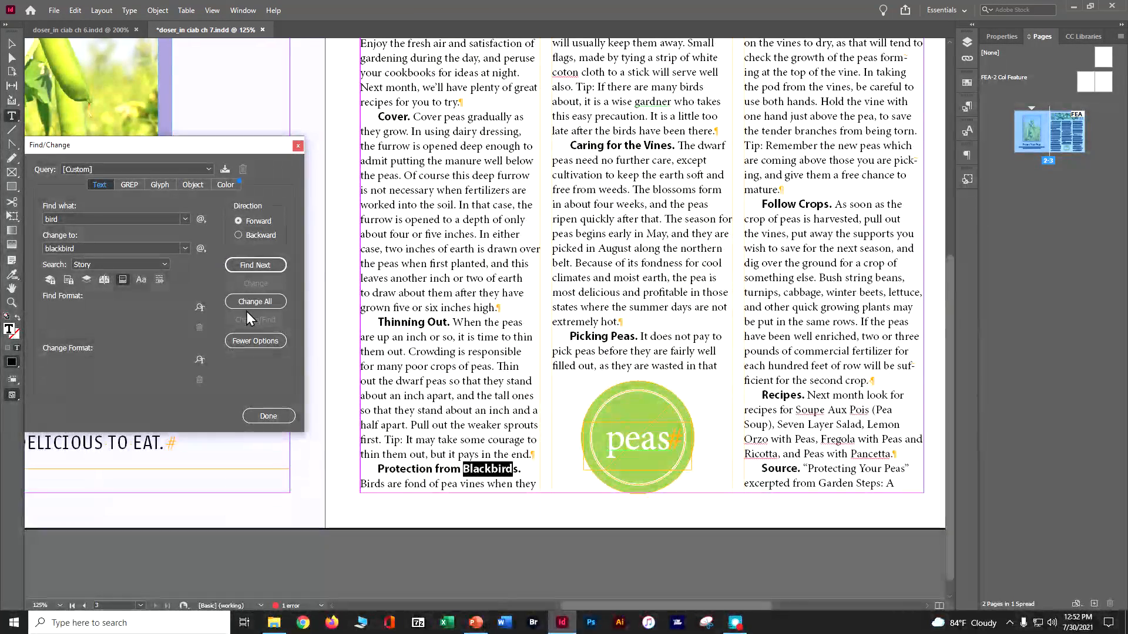
left_click(249, 303)
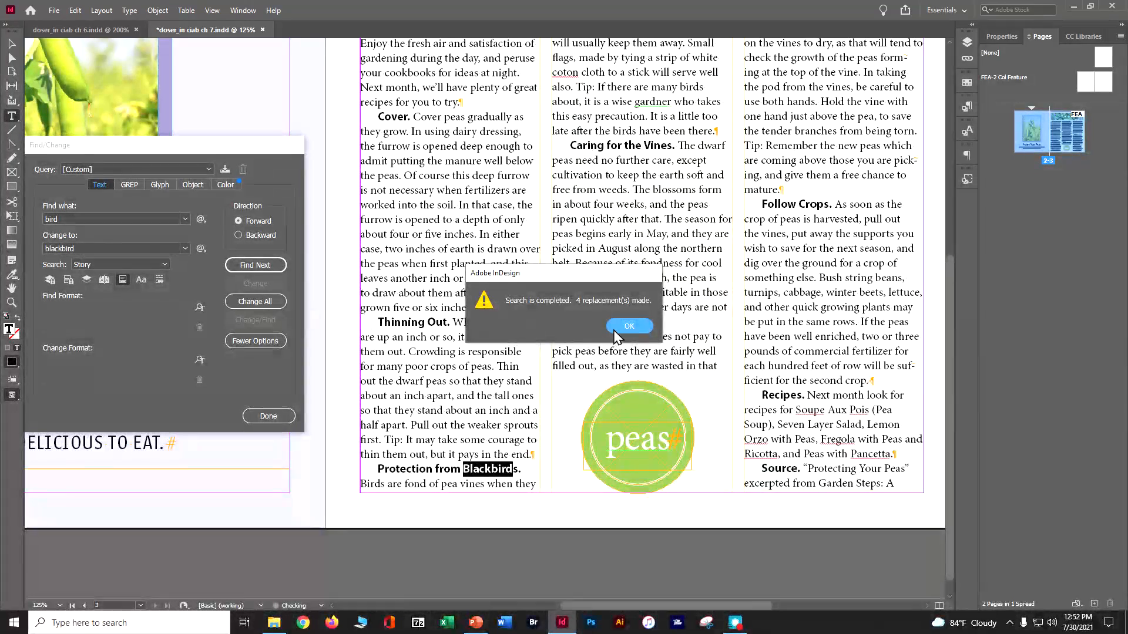
left_click(628, 326)
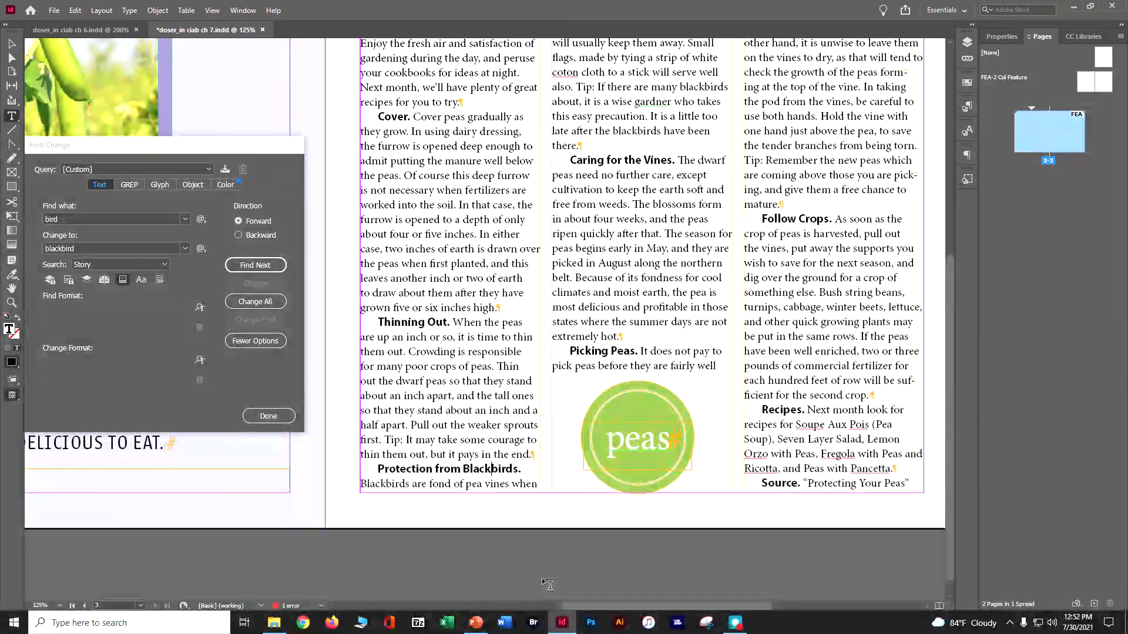
key("ctrl+s")
mouse_move(555, 629)
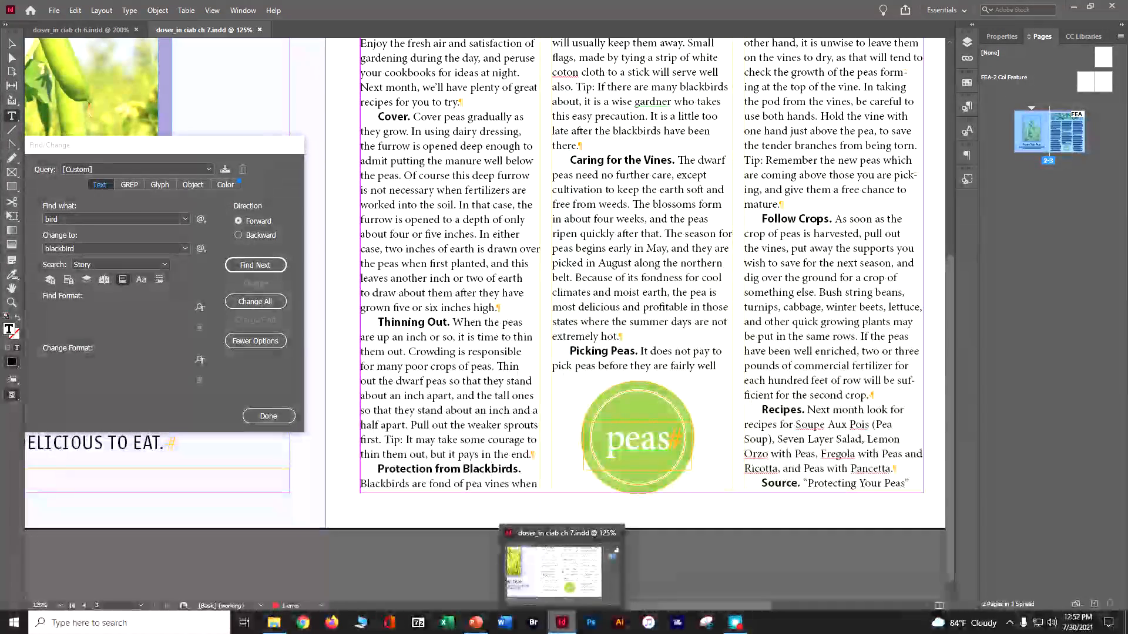
Step: Set Find/Change to find "Tip:" and change it to "TIP:" with case-sensitive matching turned on
left_click(51, 219)
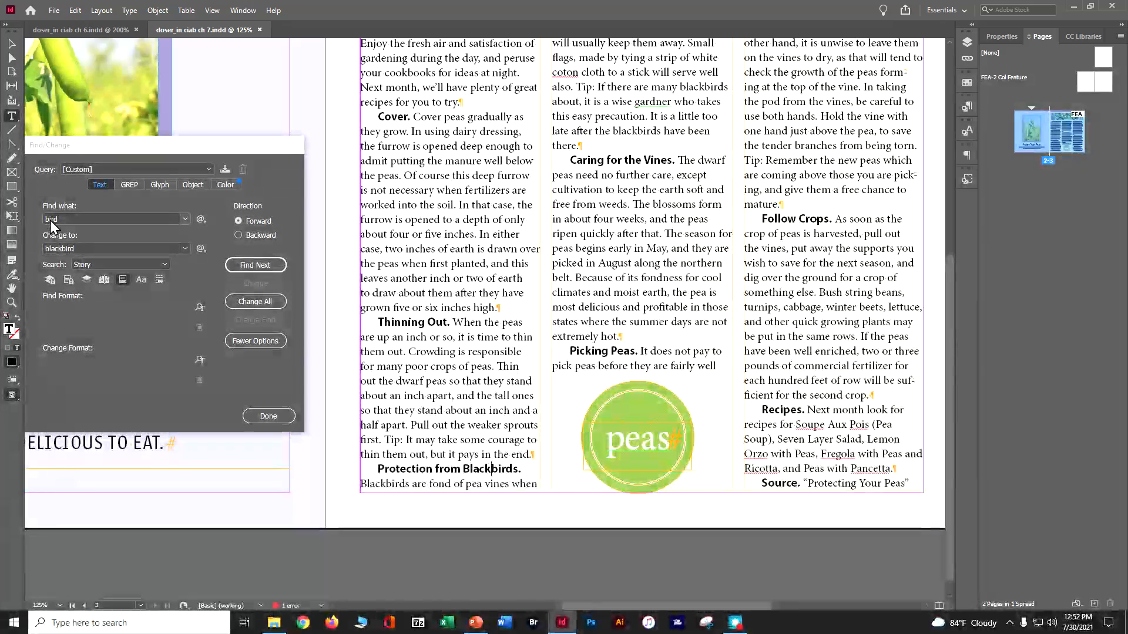
double_click(50, 219)
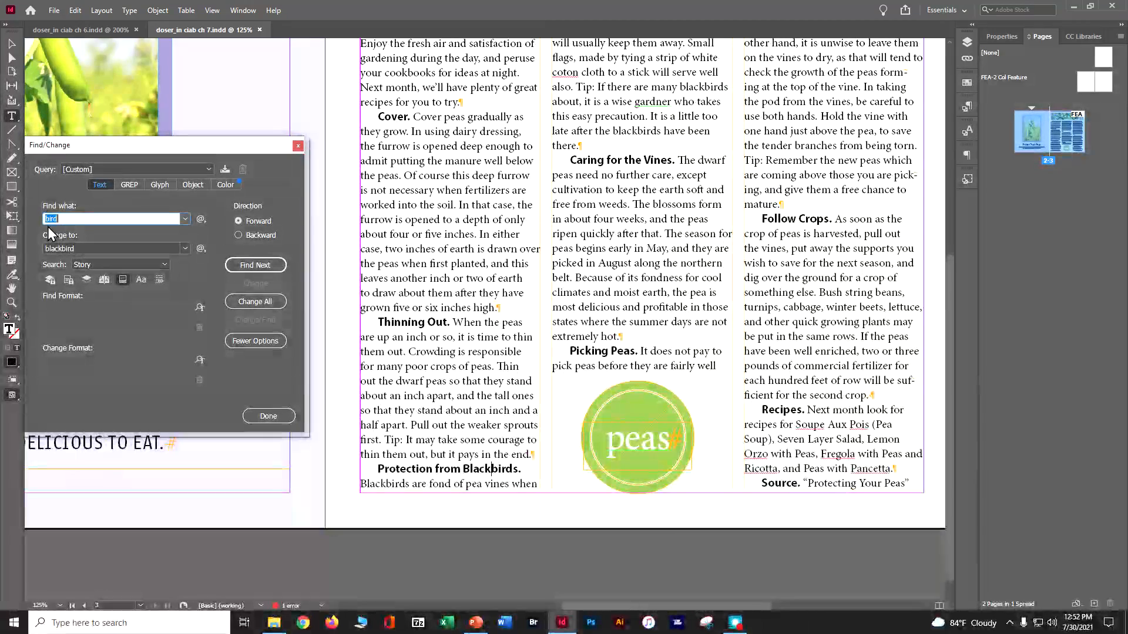
type("Tip")
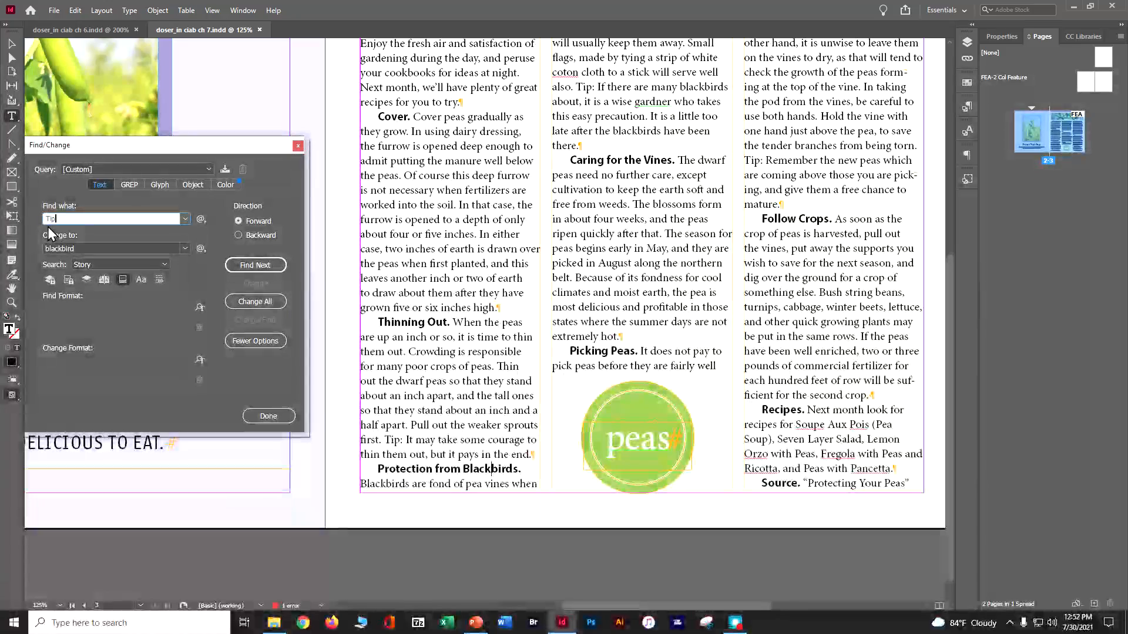
type(":")
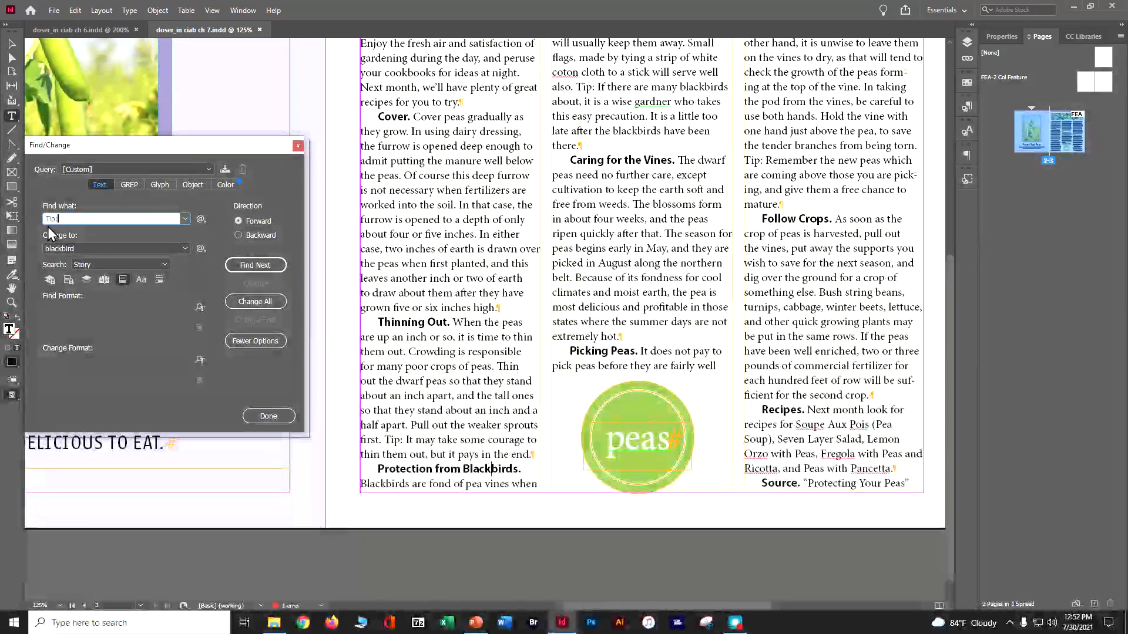
key("Tab")
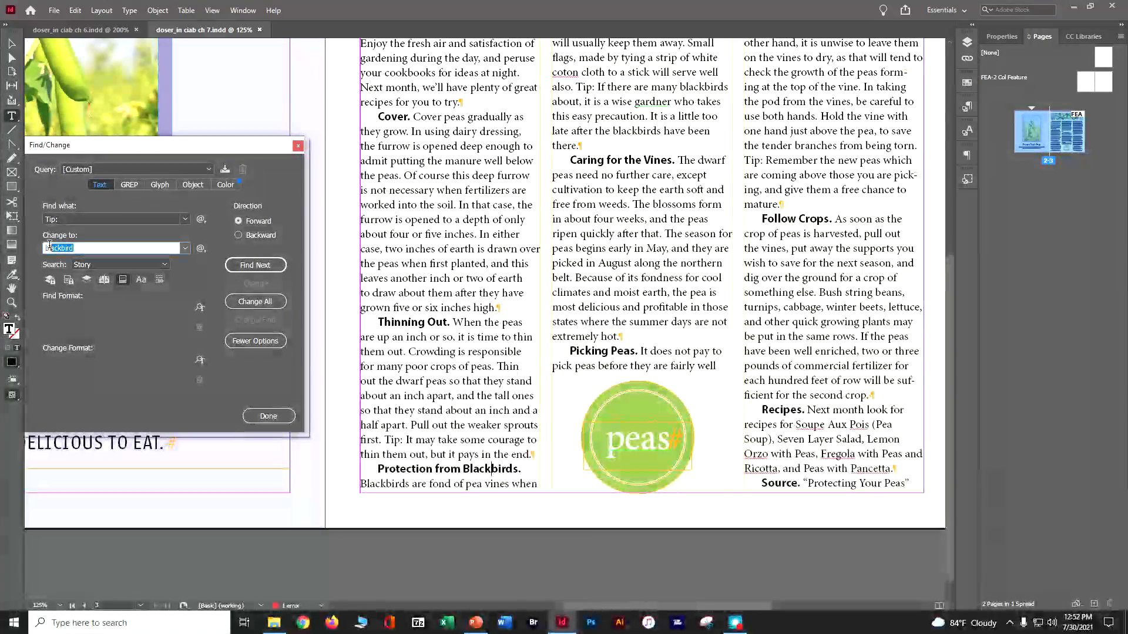
type("TIP:")
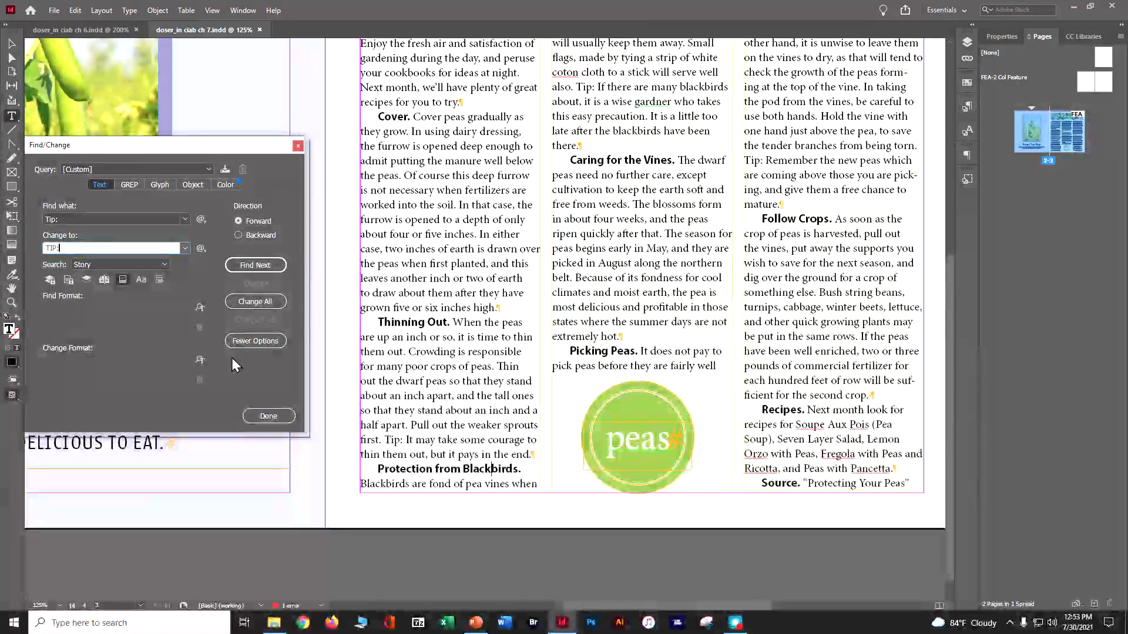
left_click(142, 279)
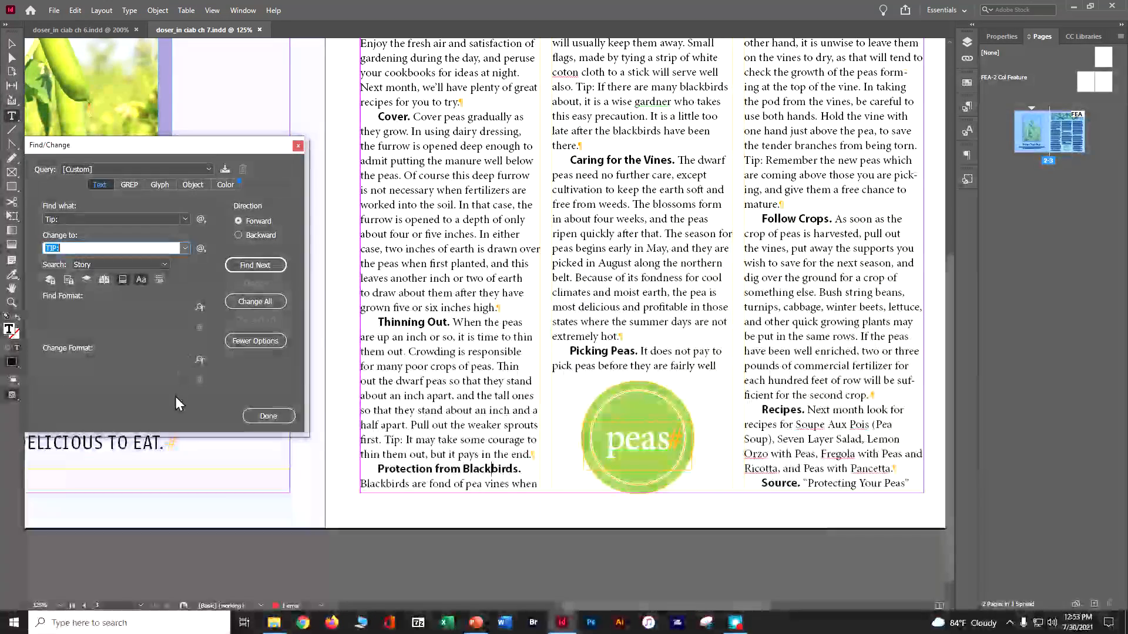
Step: Set the replacement text's change format to the Bold font style and the Purple-Cool character color
left_click(201, 360)
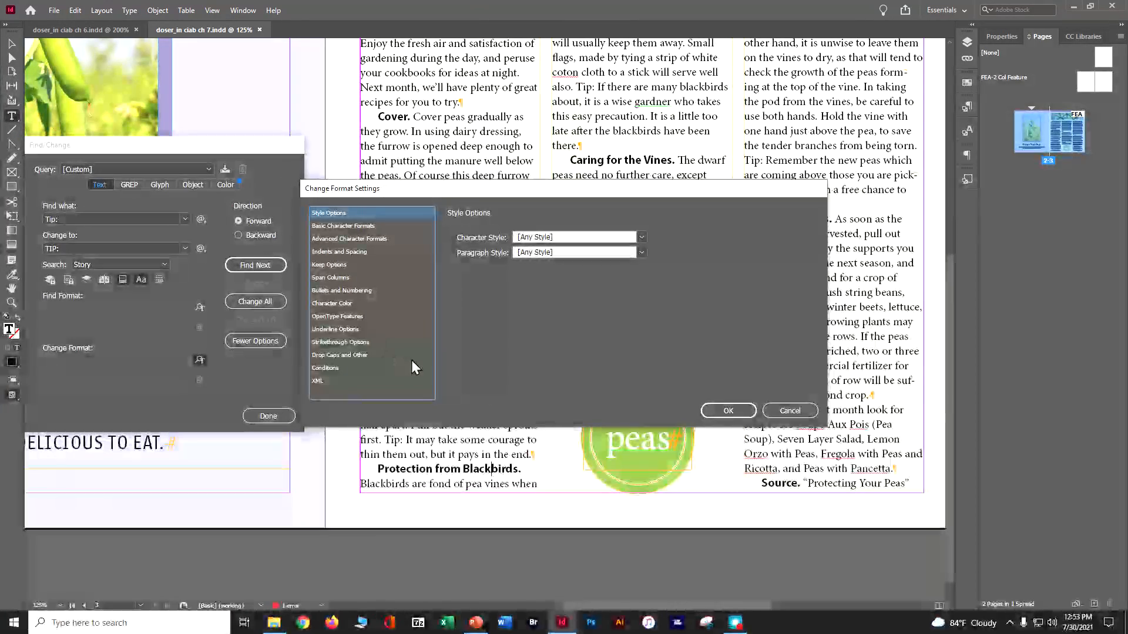
left_click(352, 228)
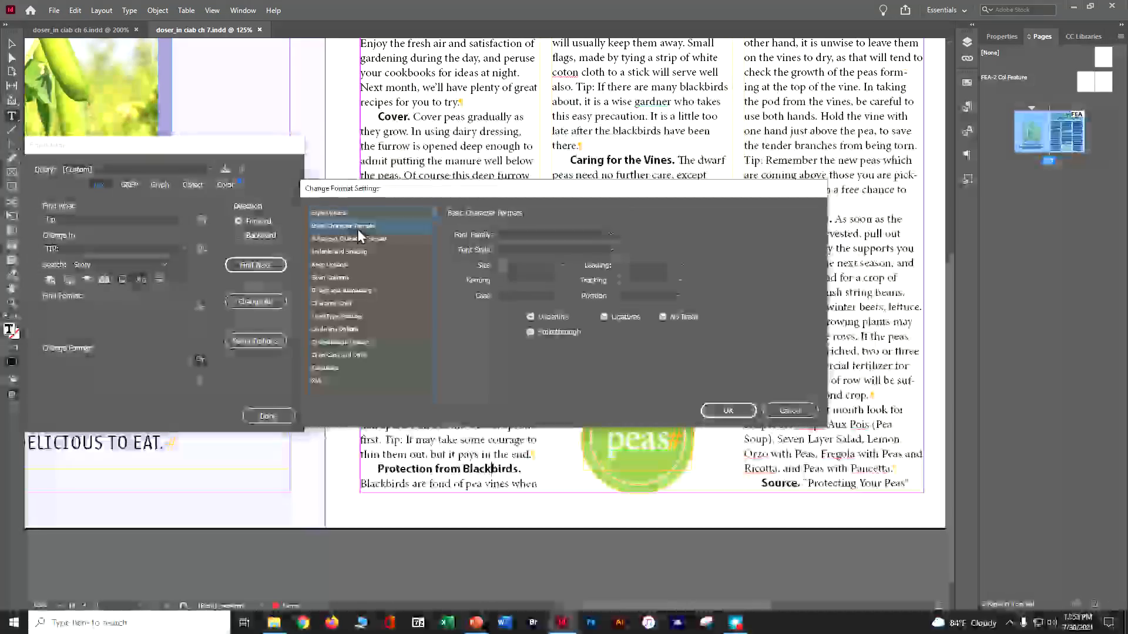
left_click(614, 251)
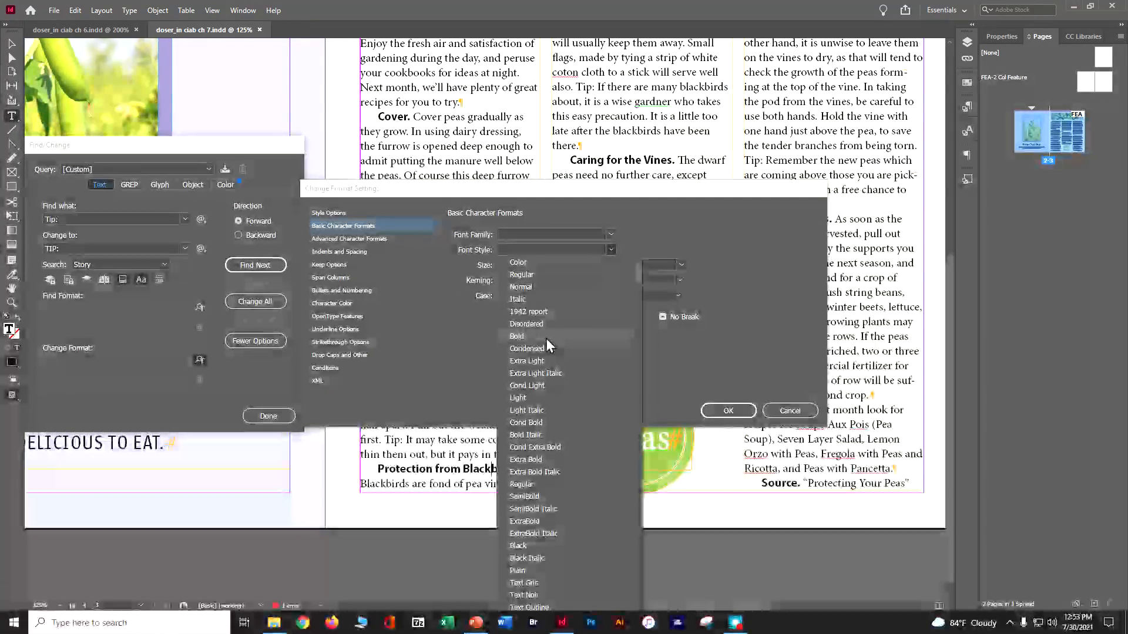
left_click(545, 337)
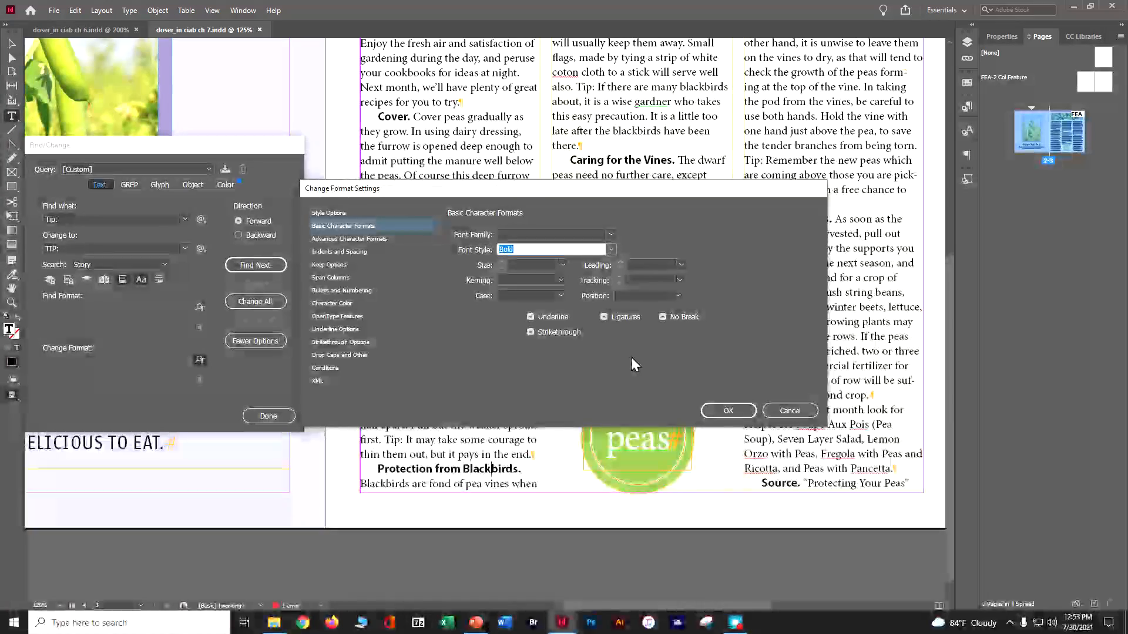
left_click(321, 305)
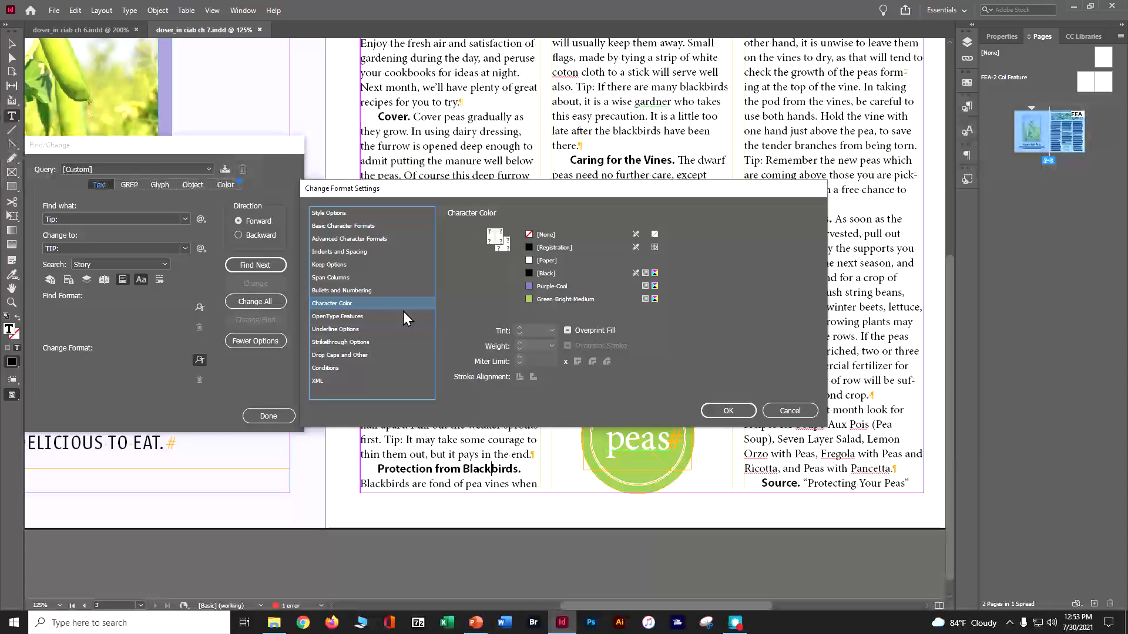
left_click(552, 287)
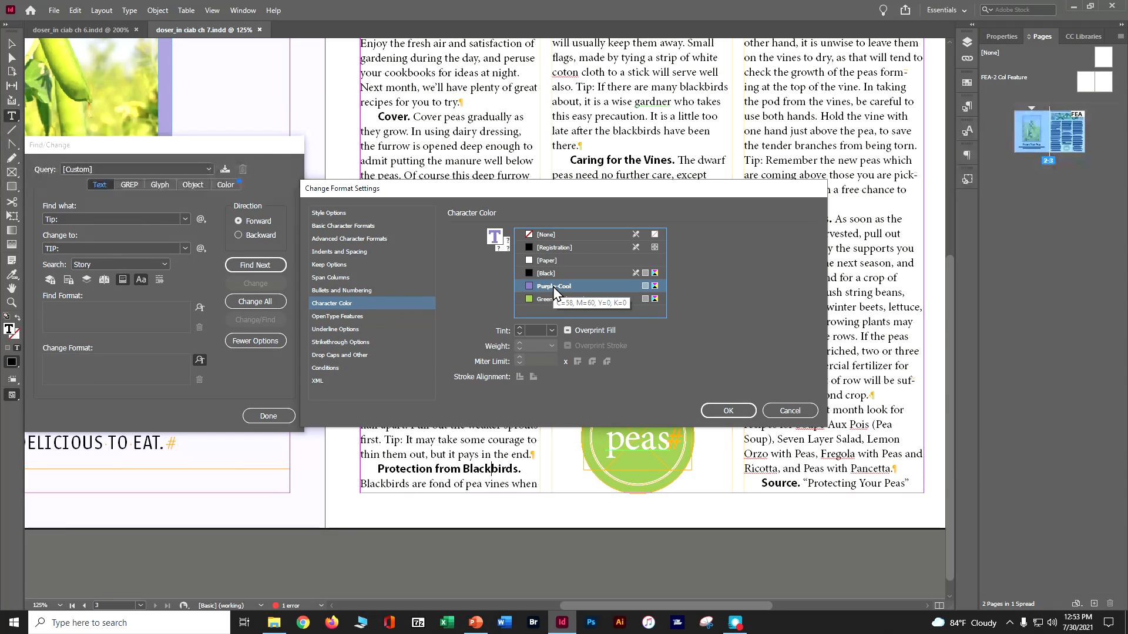
left_click(728, 411)
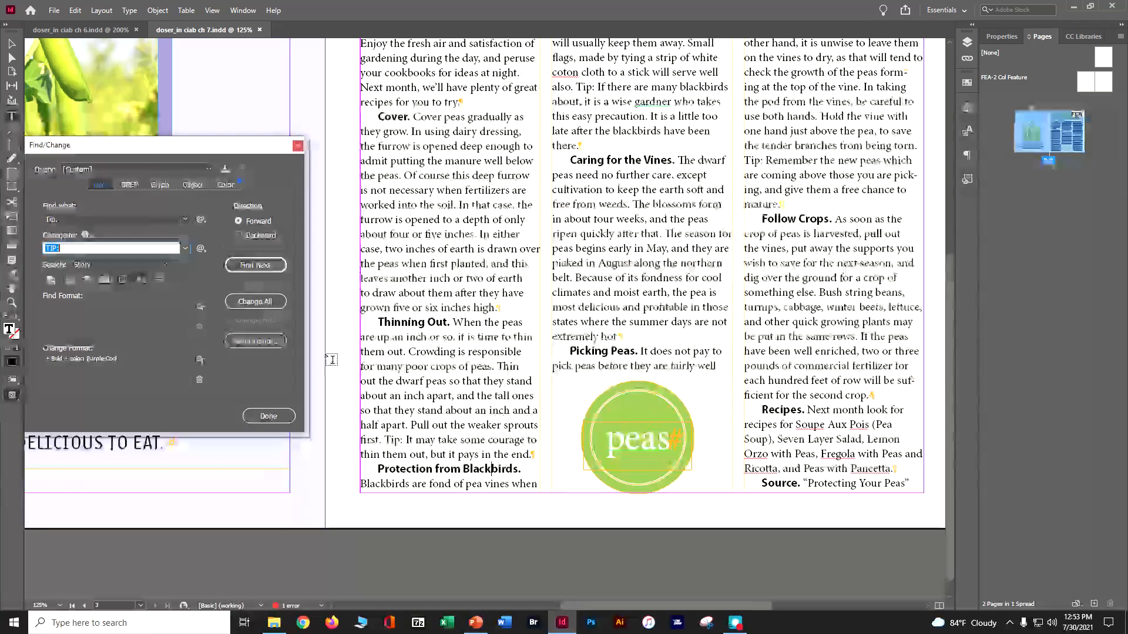
Step: Replace the first "Tip:" with the formatted "TIP:", change all remaining ones in the story and close Find/Change
left_click_drag(141, 150, 267, 170)
scroll(562, 229, "up", 5)
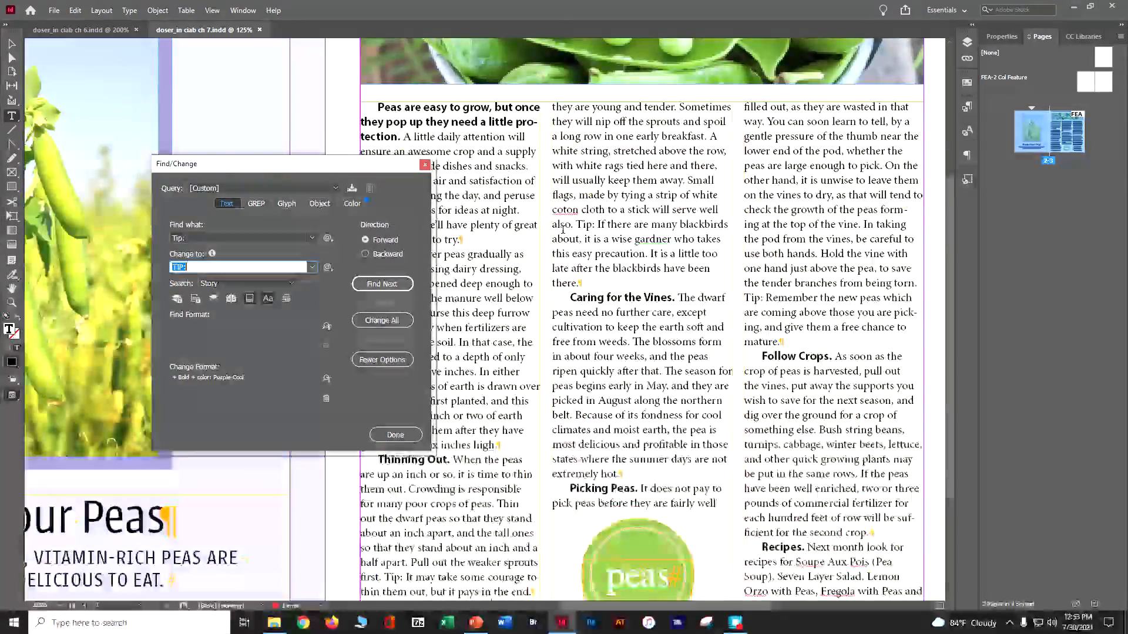
scroll(562, 229, "down", 3)
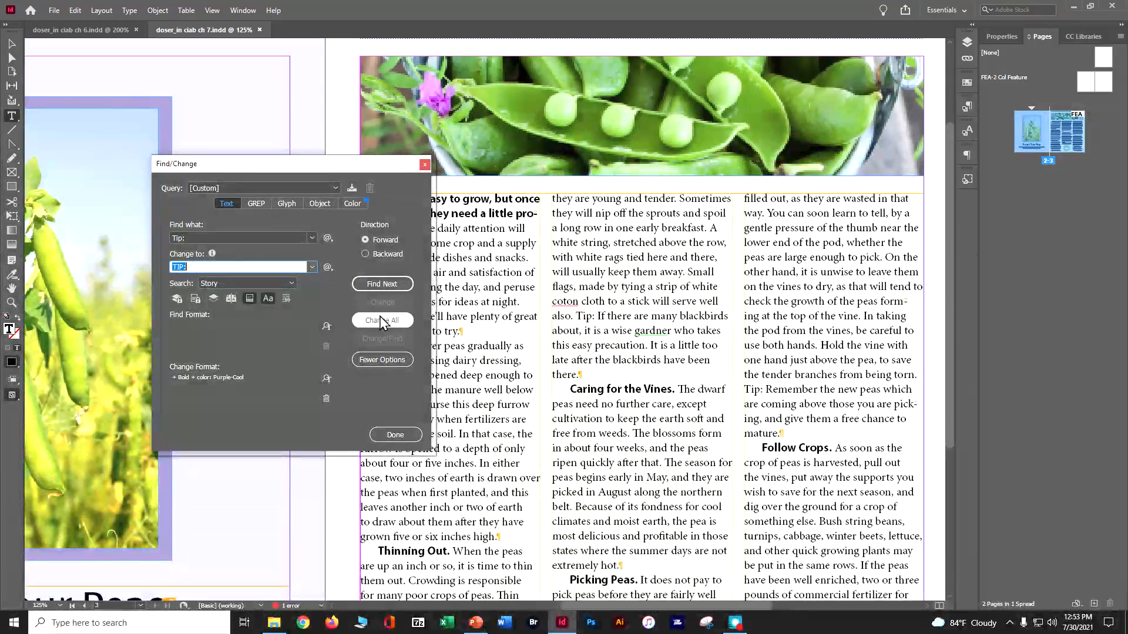
left_click(385, 284)
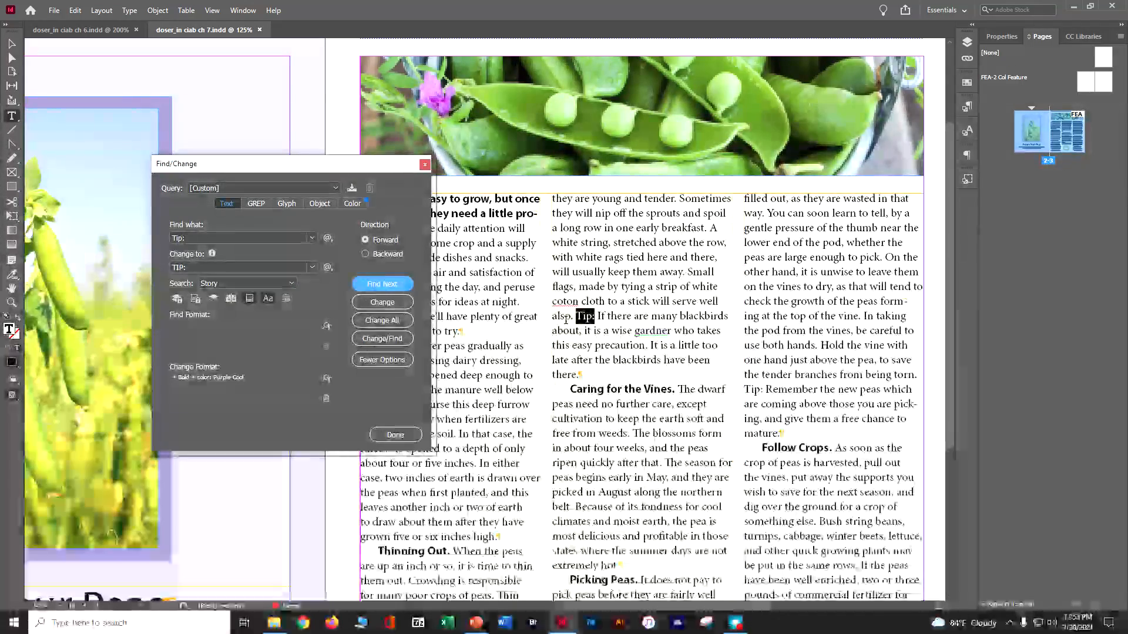
left_click(390, 305)
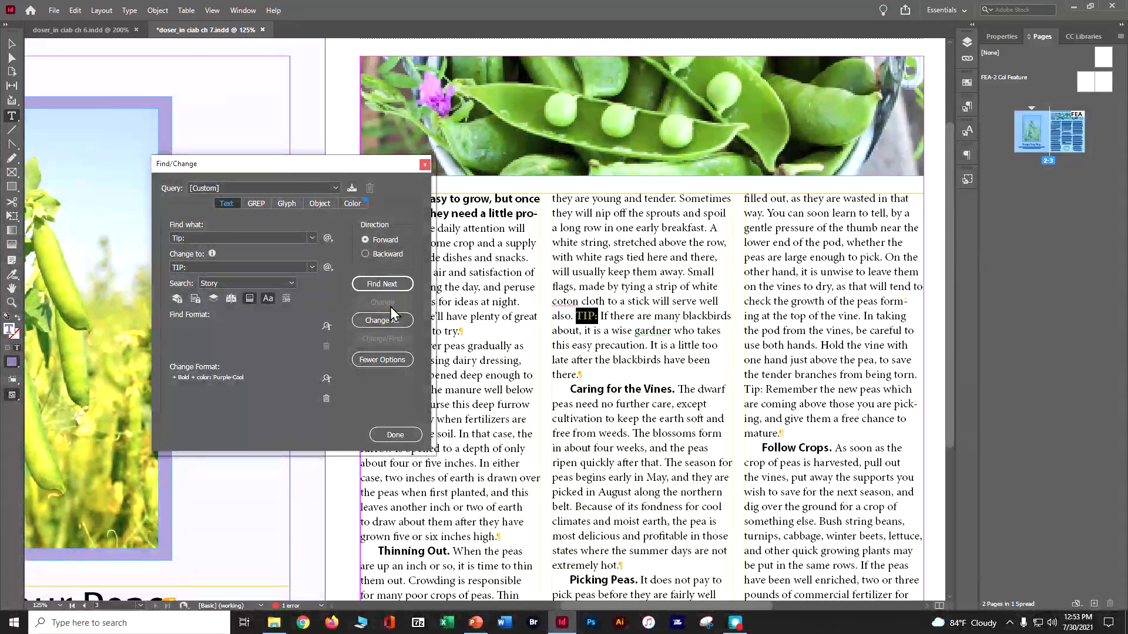
left_click(391, 323)
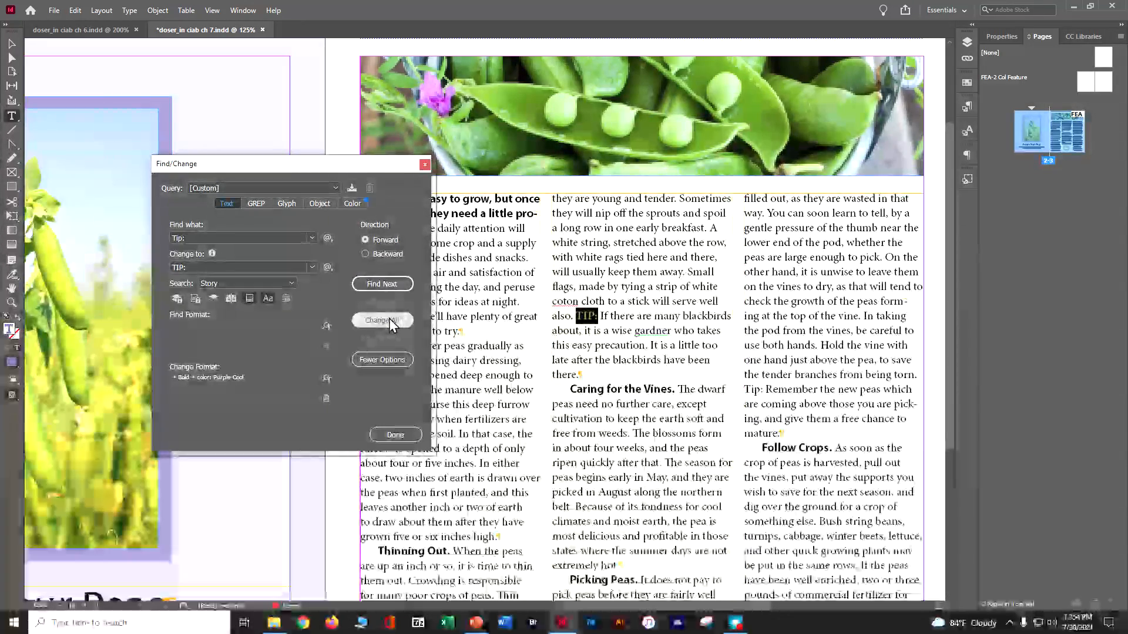
left_click(628, 326)
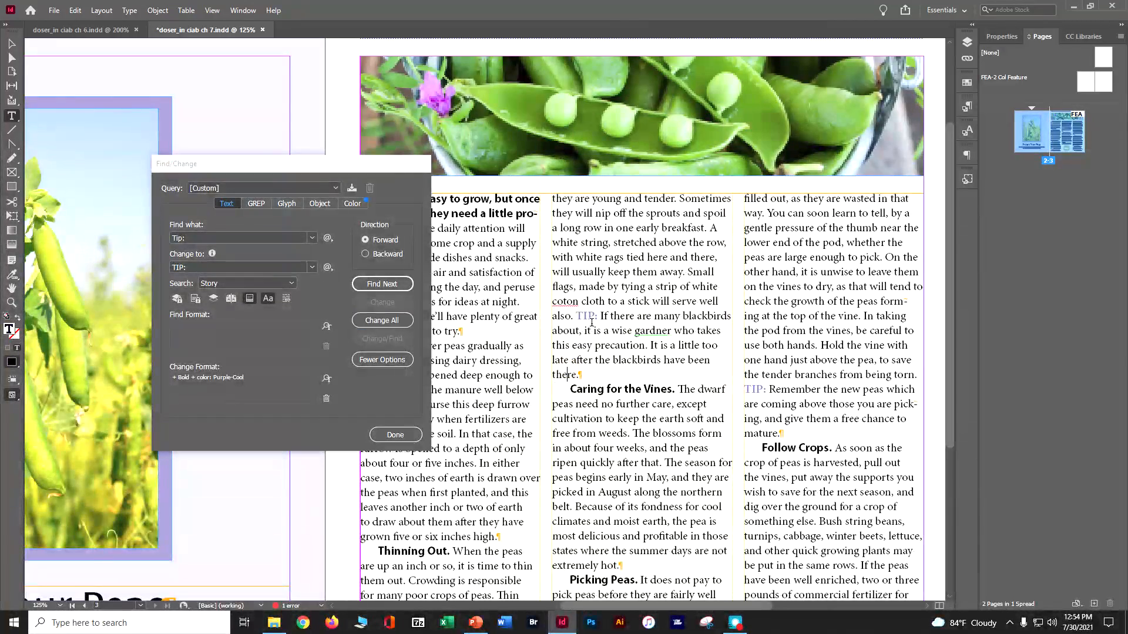
left_click(574, 318)
type(".")
scroll(602, 341, "down", 5)
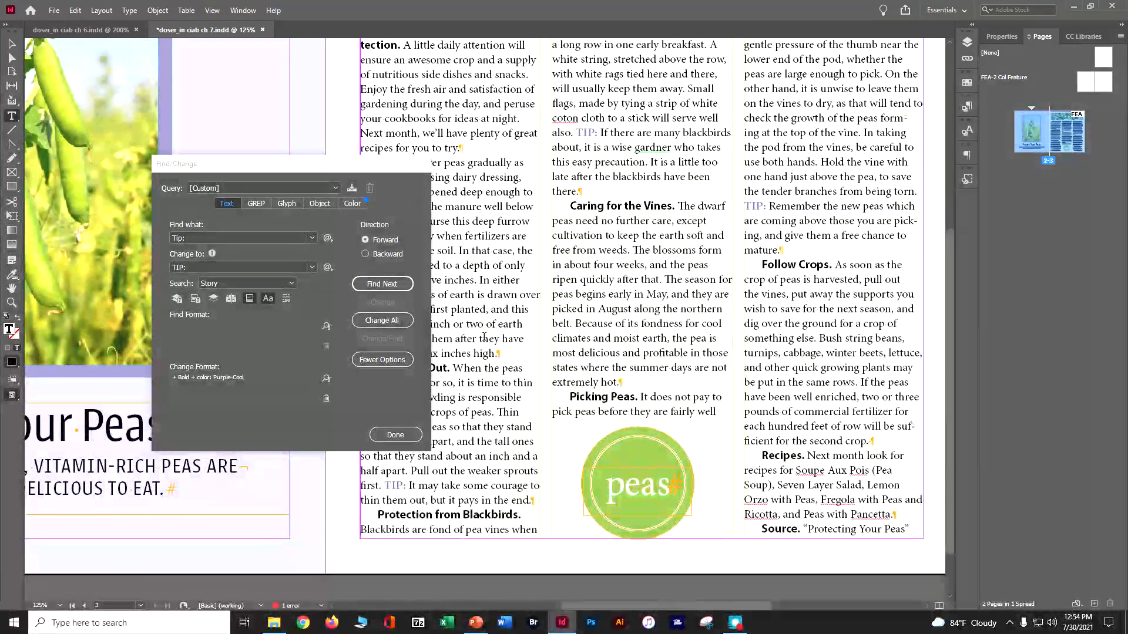
left_click(403, 435)
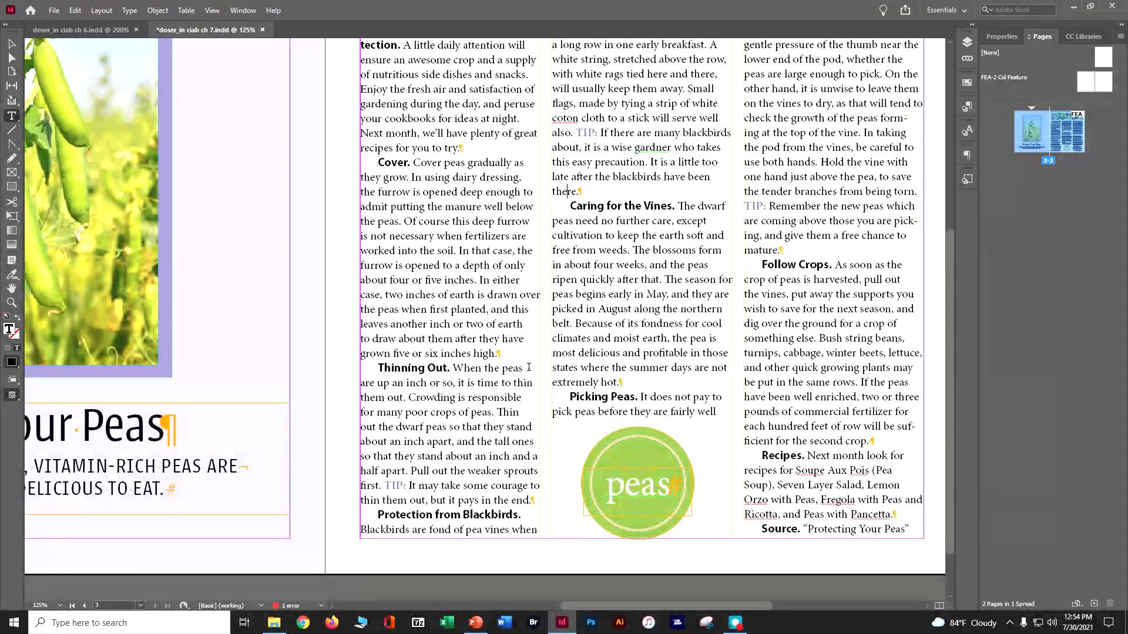
scroll(529, 367, "up", 5)
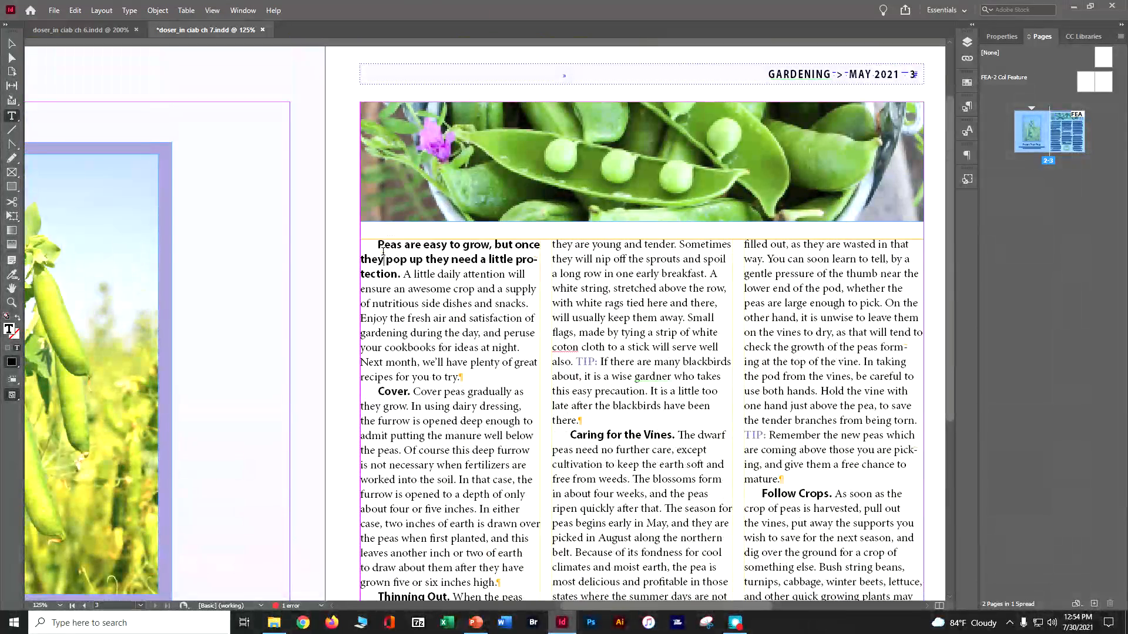
Step: Spell-check the article story, changing "coton" to "cotton" and "gardner" to "gardener"
left_click_drag(384, 254, 380, 244)
left_click(273, 176)
left_click(75, 11)
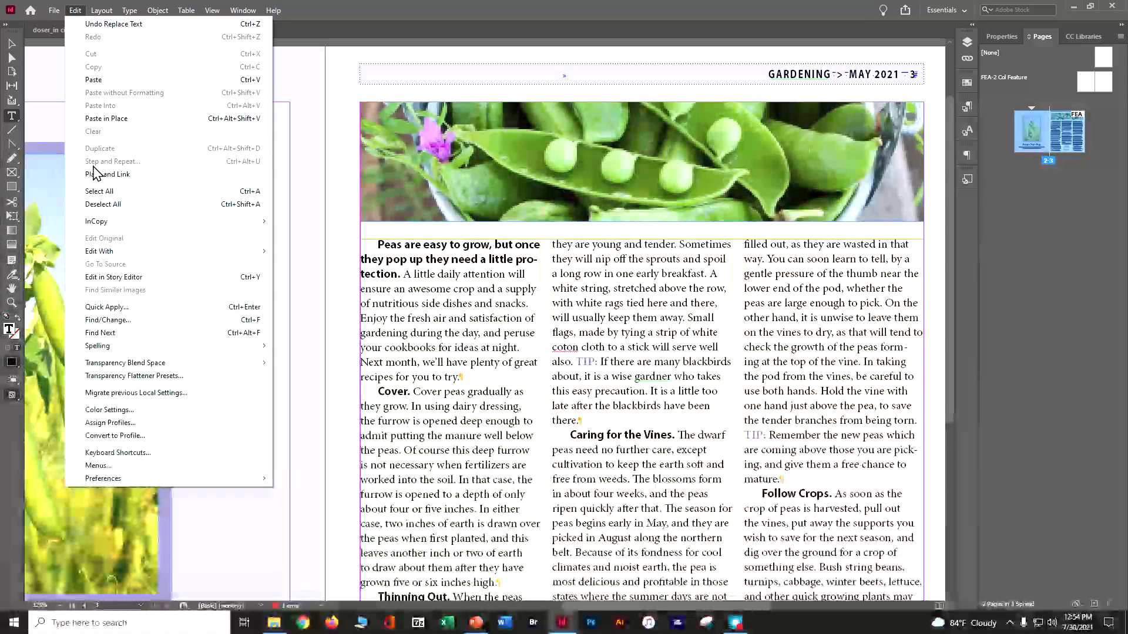
mouse_move(108, 352)
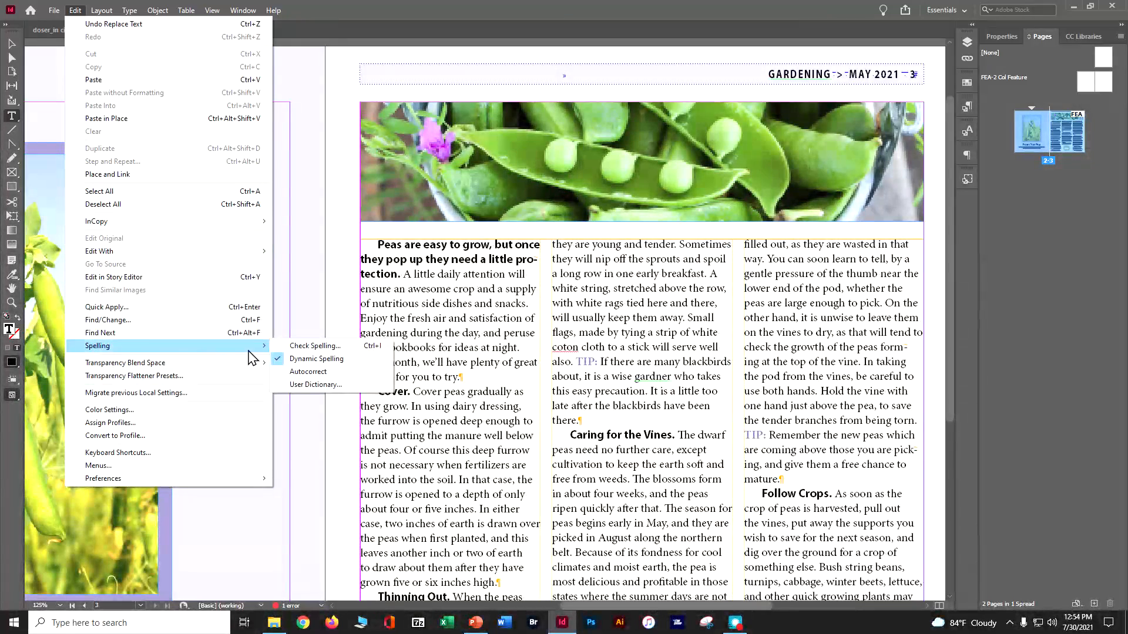
left_click(315, 346)
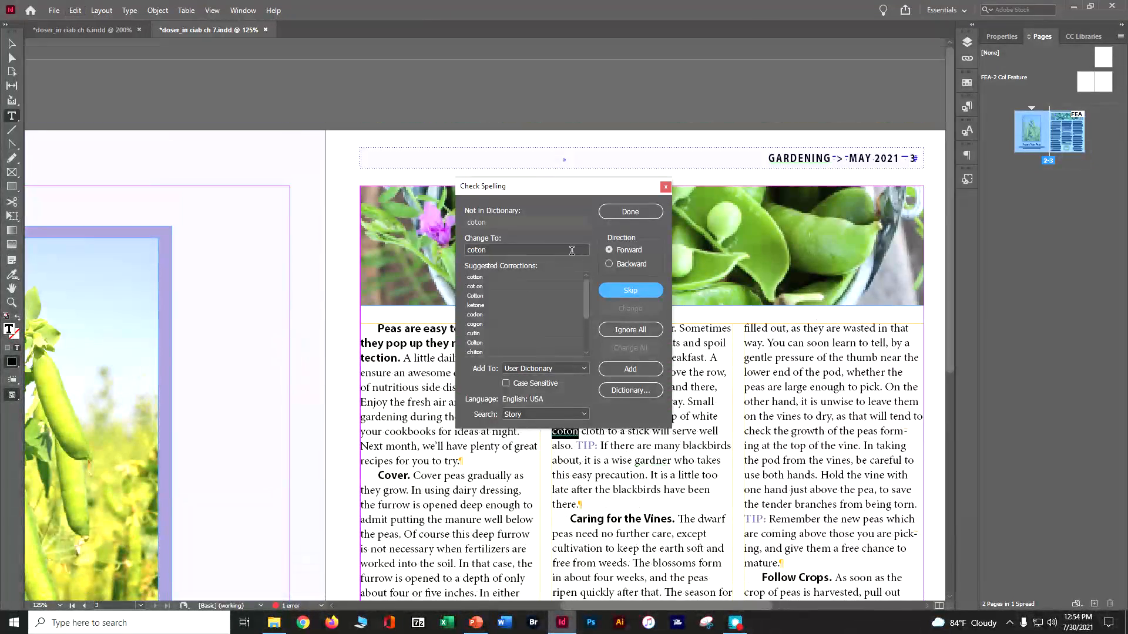
left_click(527, 276)
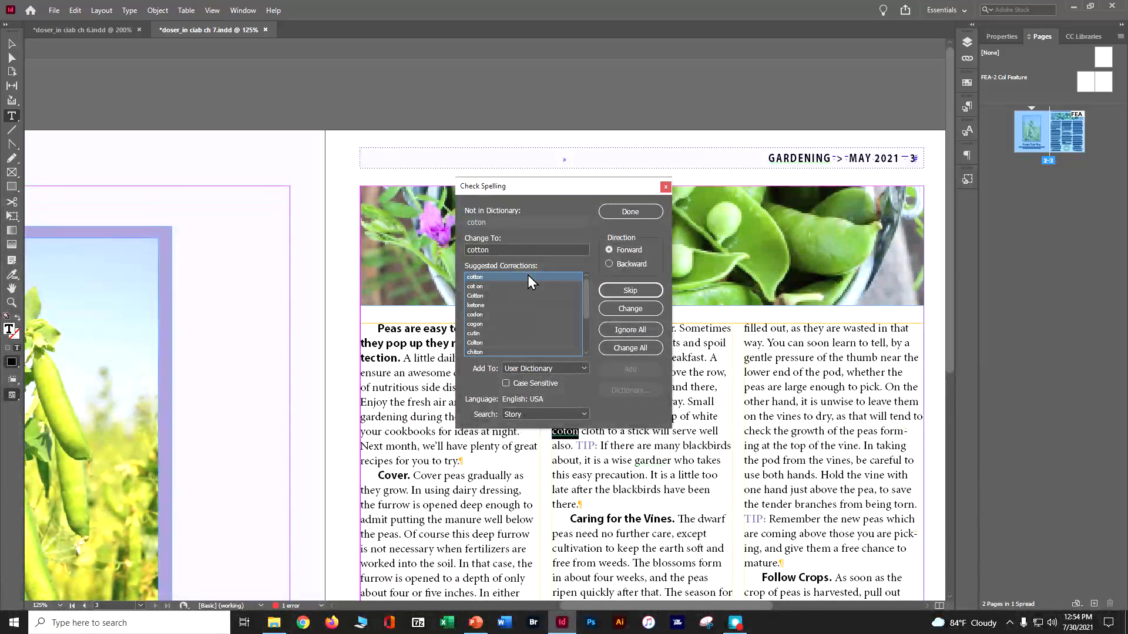
left_click(621, 312)
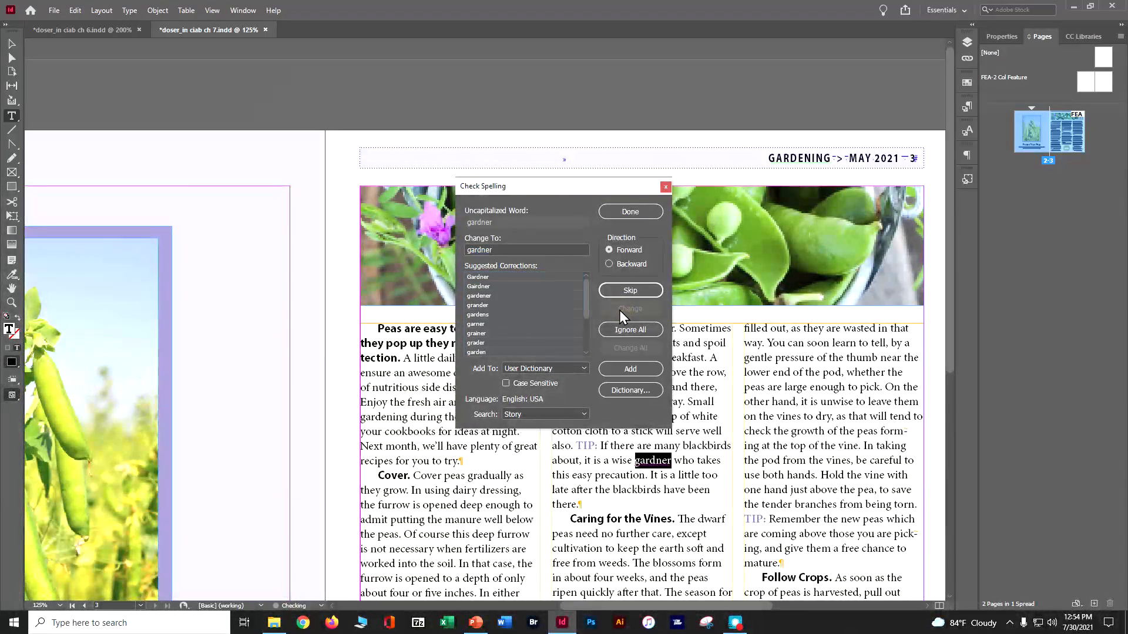
left_click(501, 296)
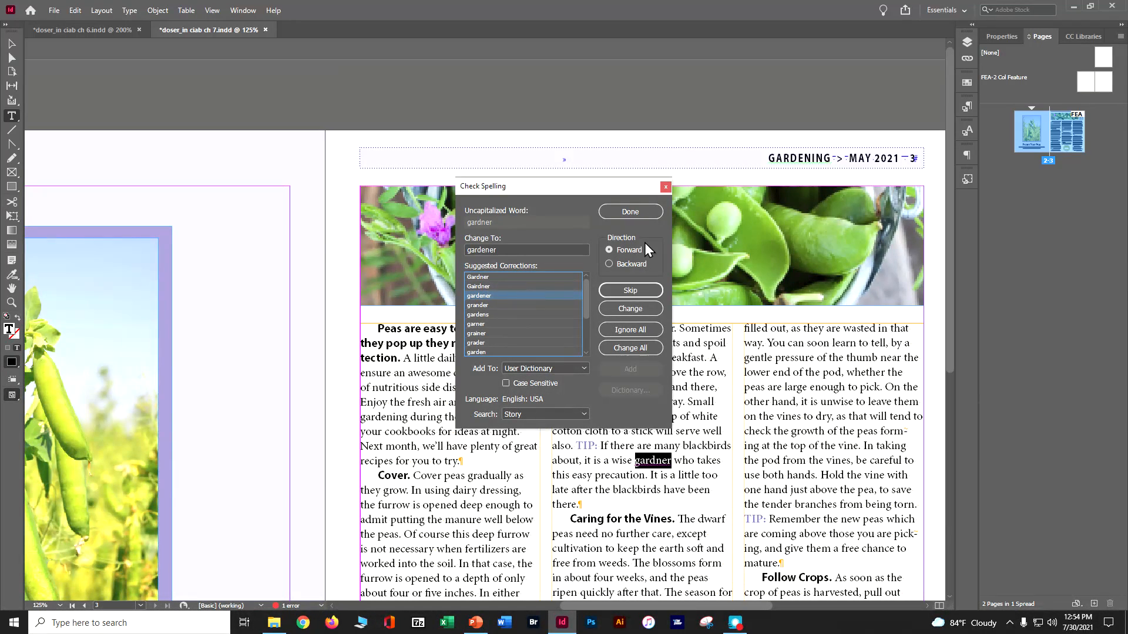
left_click(629, 311)
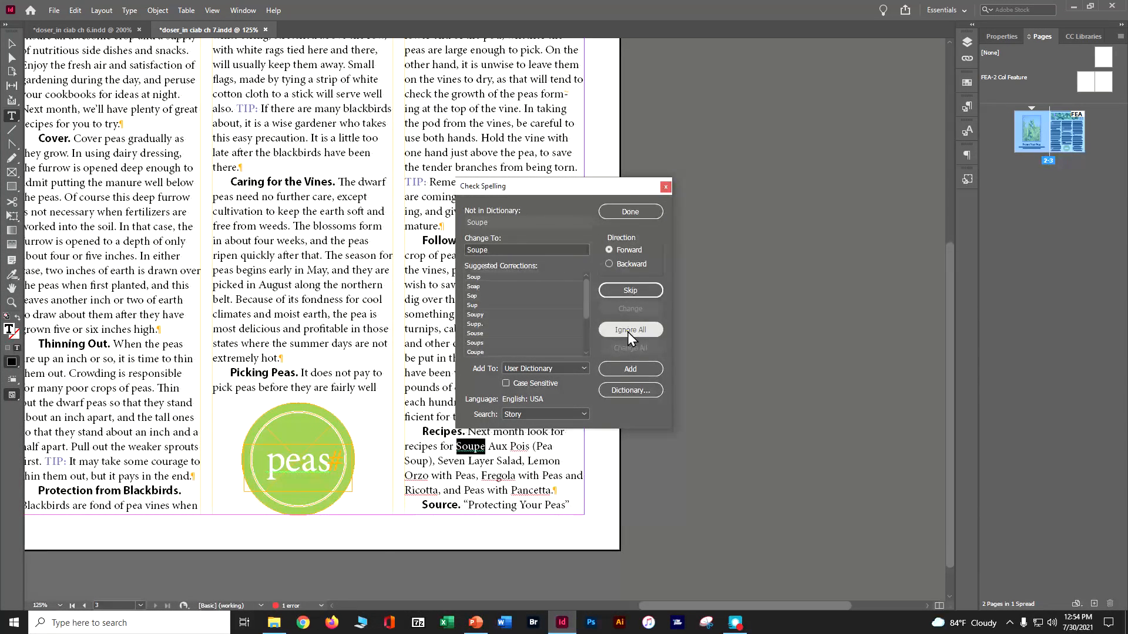
Step: Ignore all occurrences of the flagged recipe words Soupe, Pois, Orzo, Fregola, Ricotta and Pancetta, and close Check Spelling
left_click(628, 333)
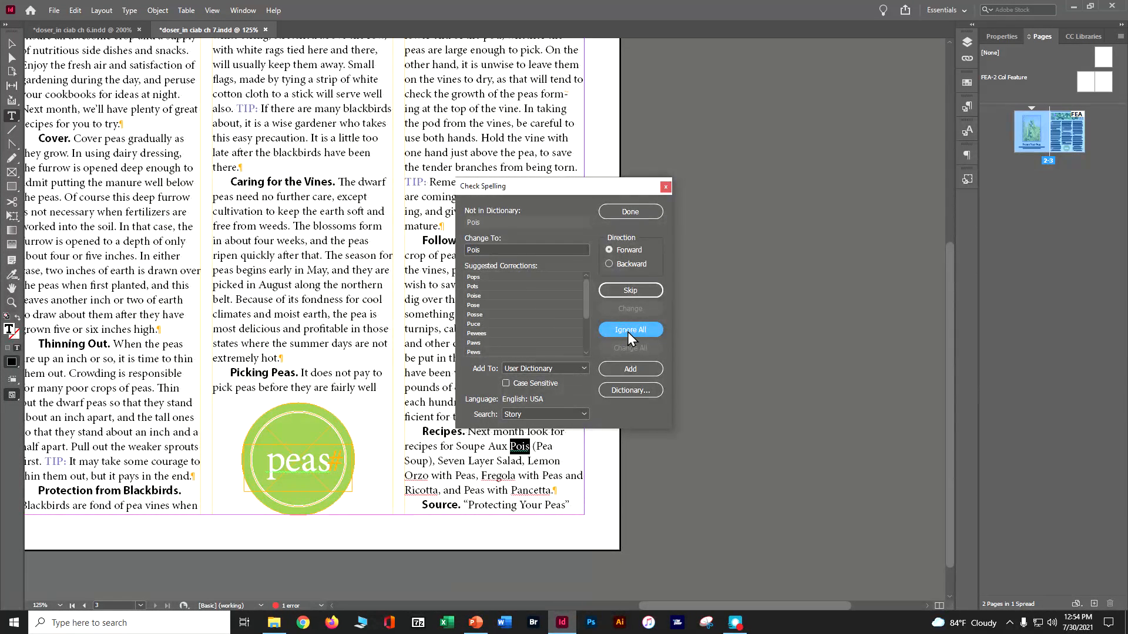
left_click(627, 333)
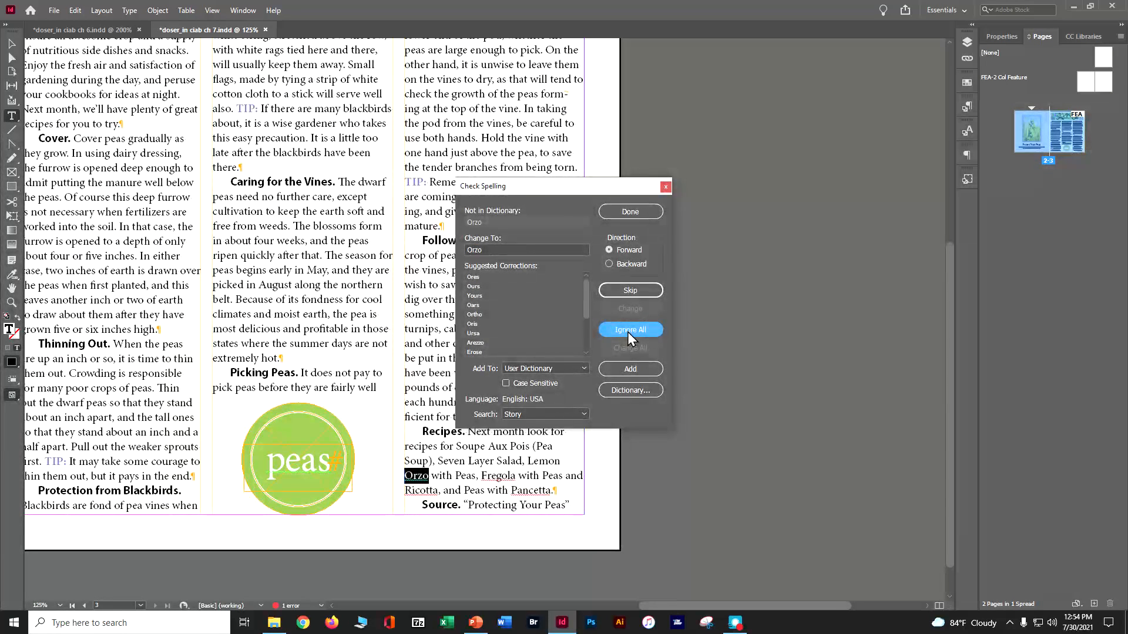
left_click(627, 333)
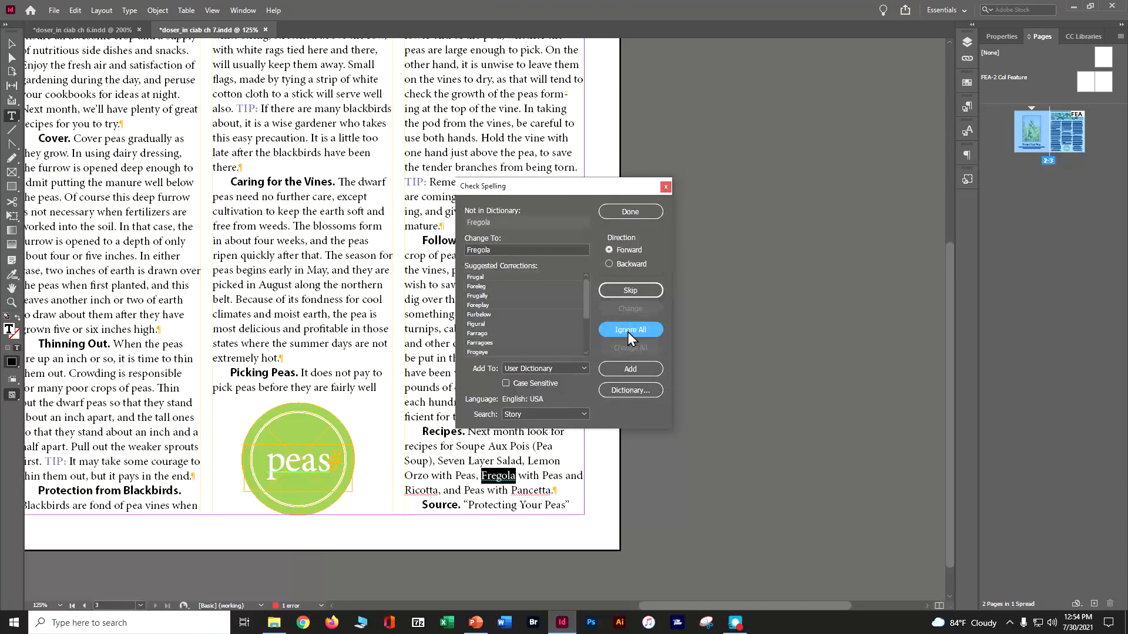
left_click(628, 333)
left_click(628, 332)
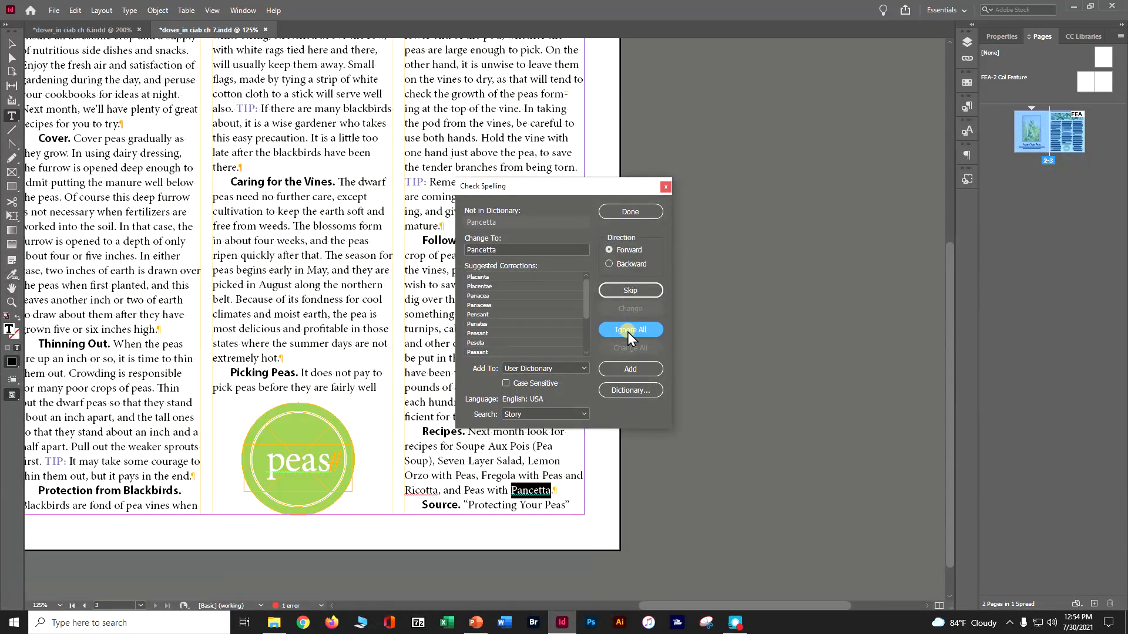
left_click(627, 332)
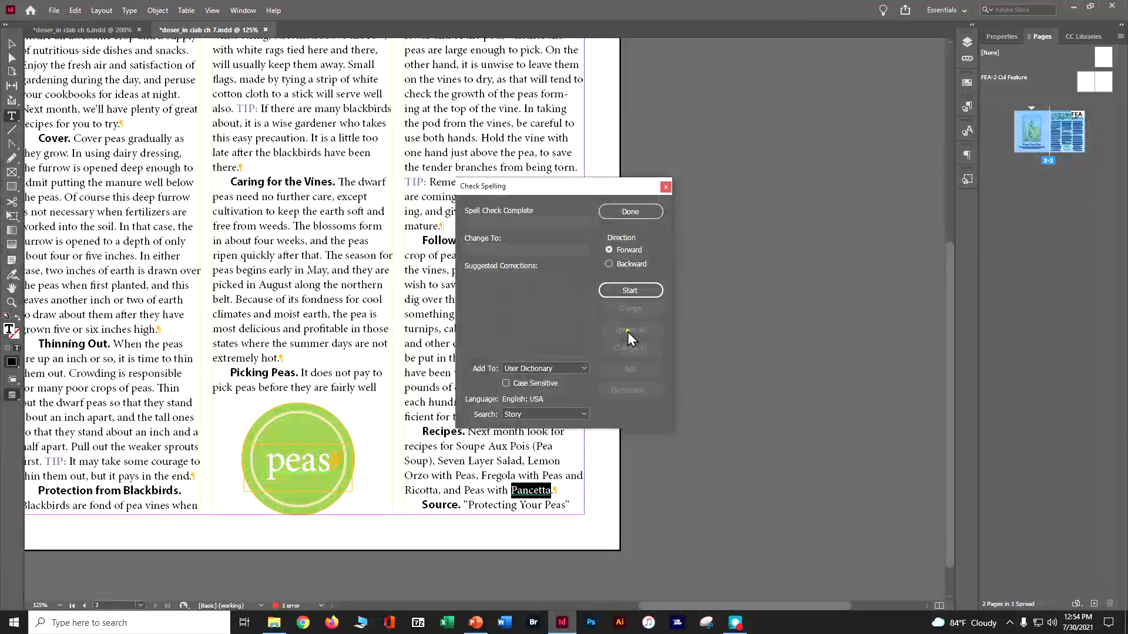
left_click(645, 213)
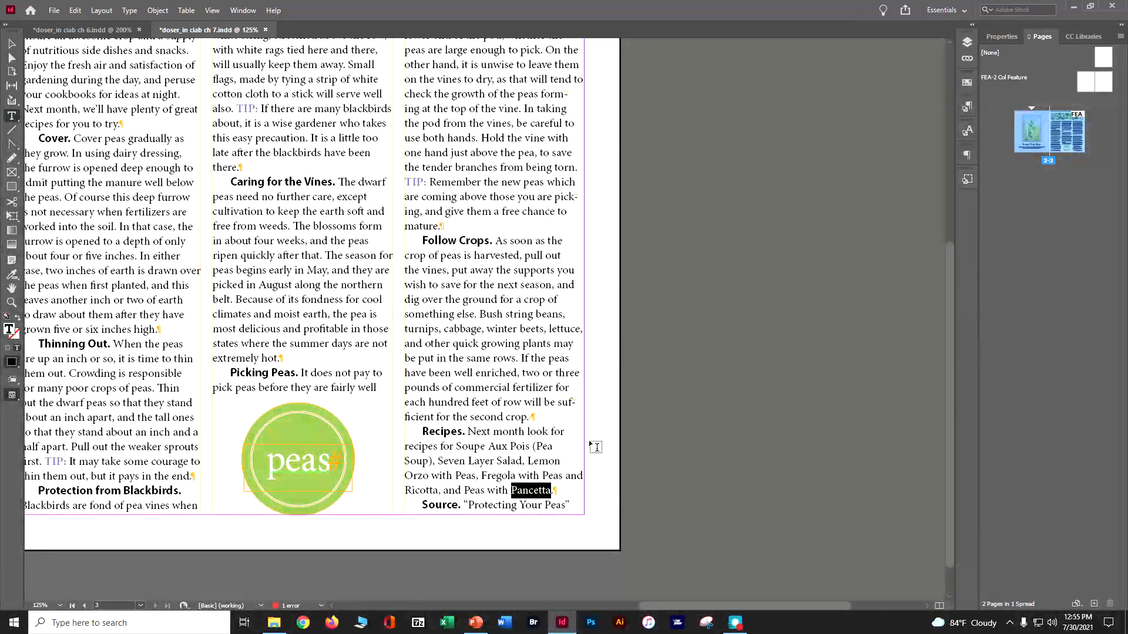
Step: Test Dynamic Spelling by inserting stray letters into "many" in the blackbirds tip and removing them again
left_click_drag(647, 605, 590, 604)
scroll(399, 493, "up", 3)
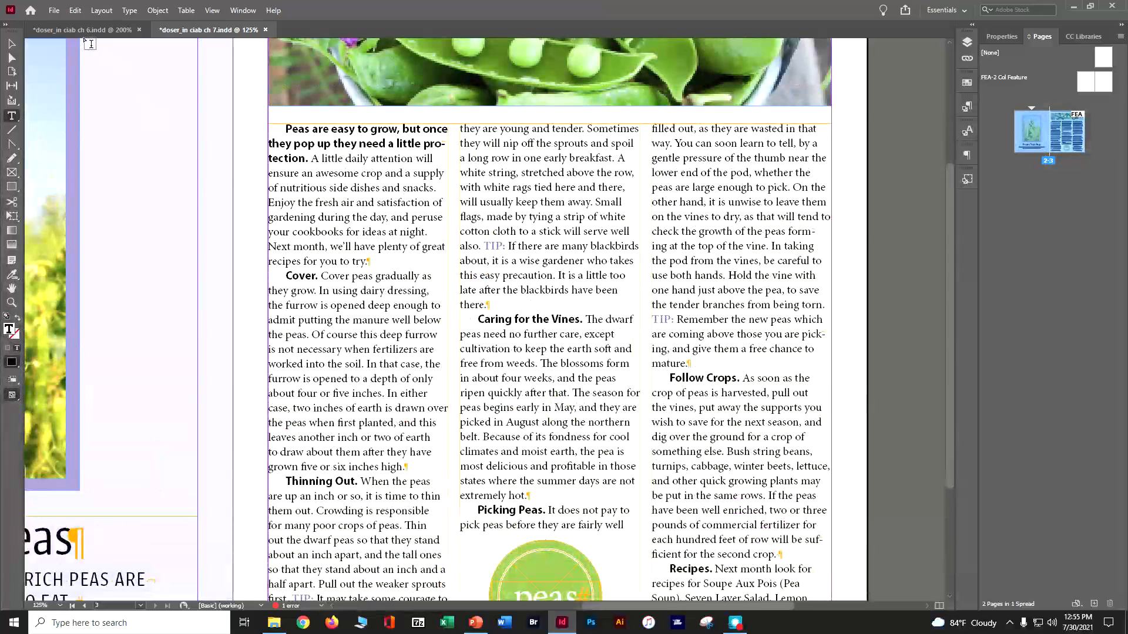
left_click(75, 11)
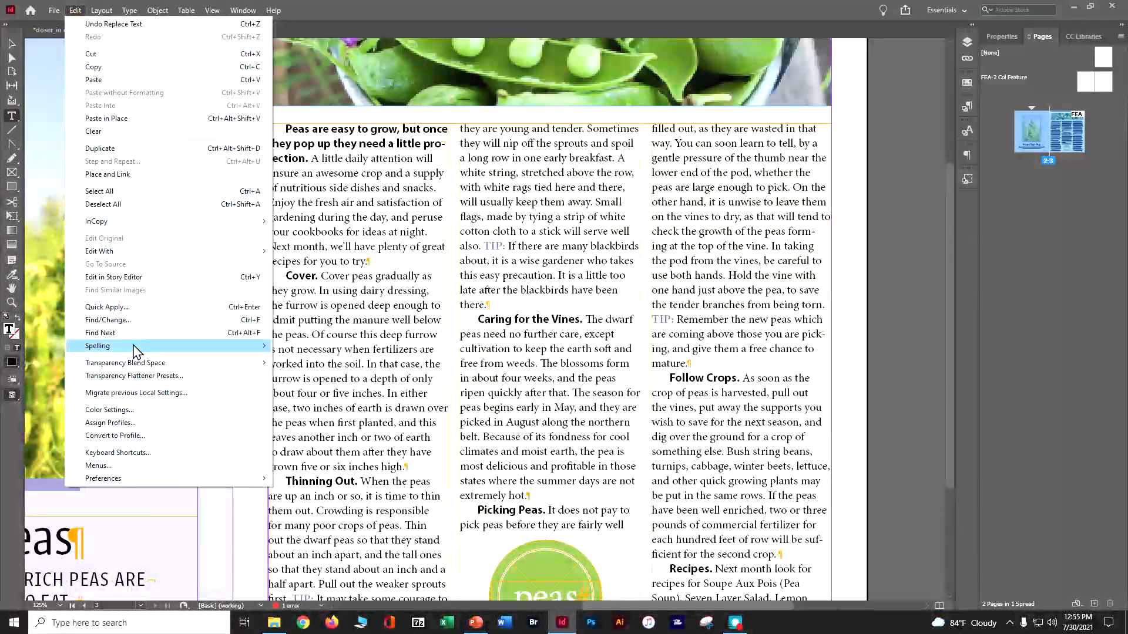
mouse_move(219, 351)
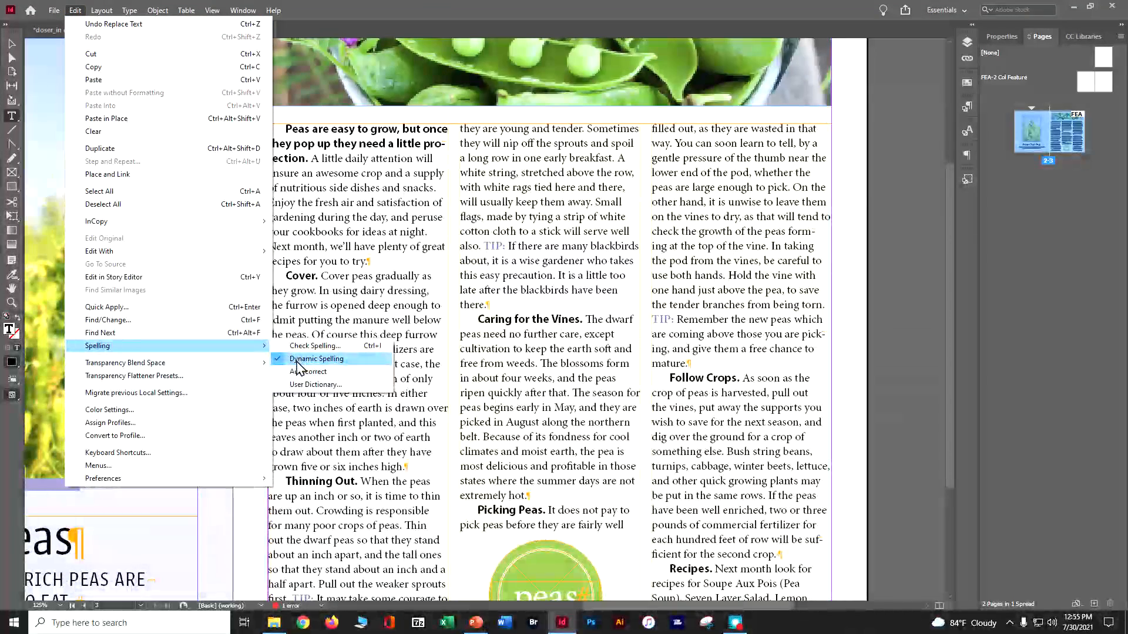
left_click(577, 253)
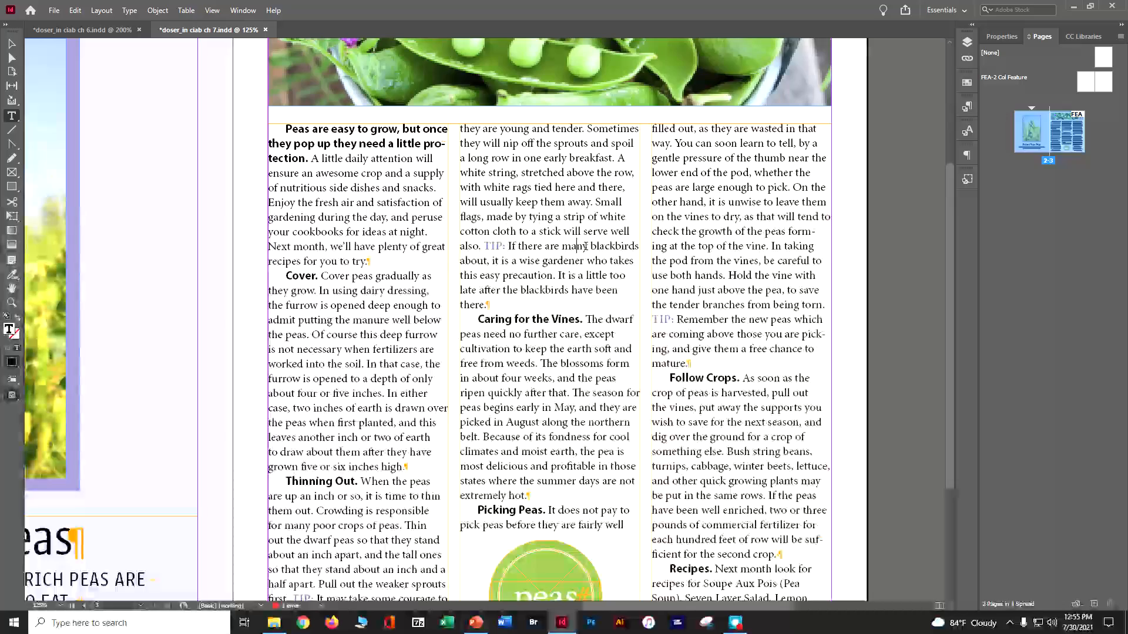
type("ou")
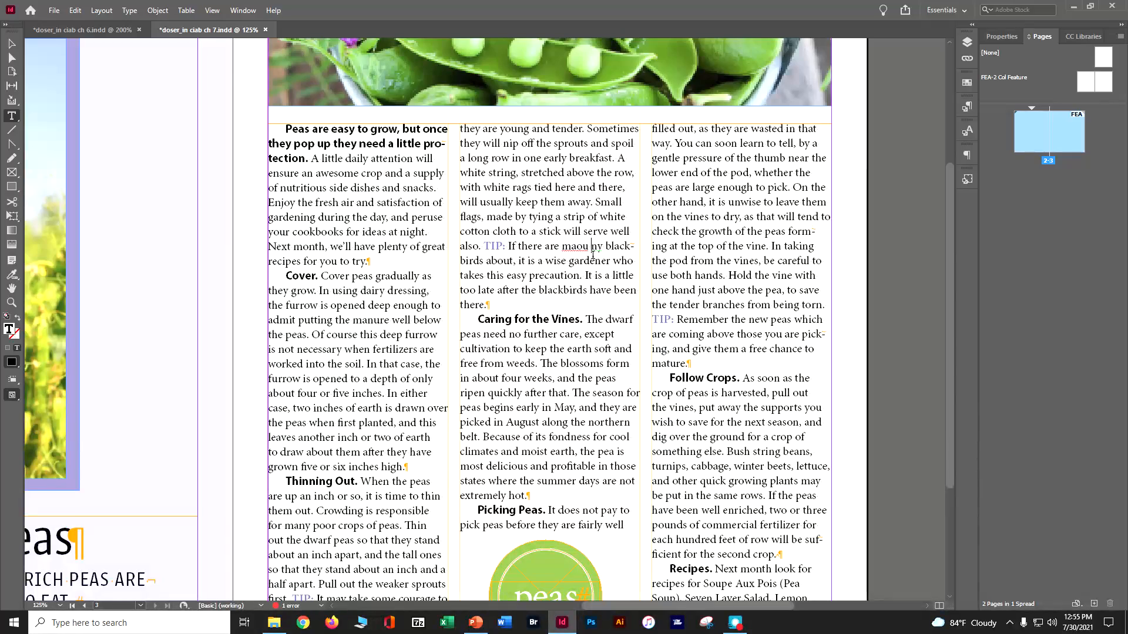
key("BackSpace")
key("BackSpace")
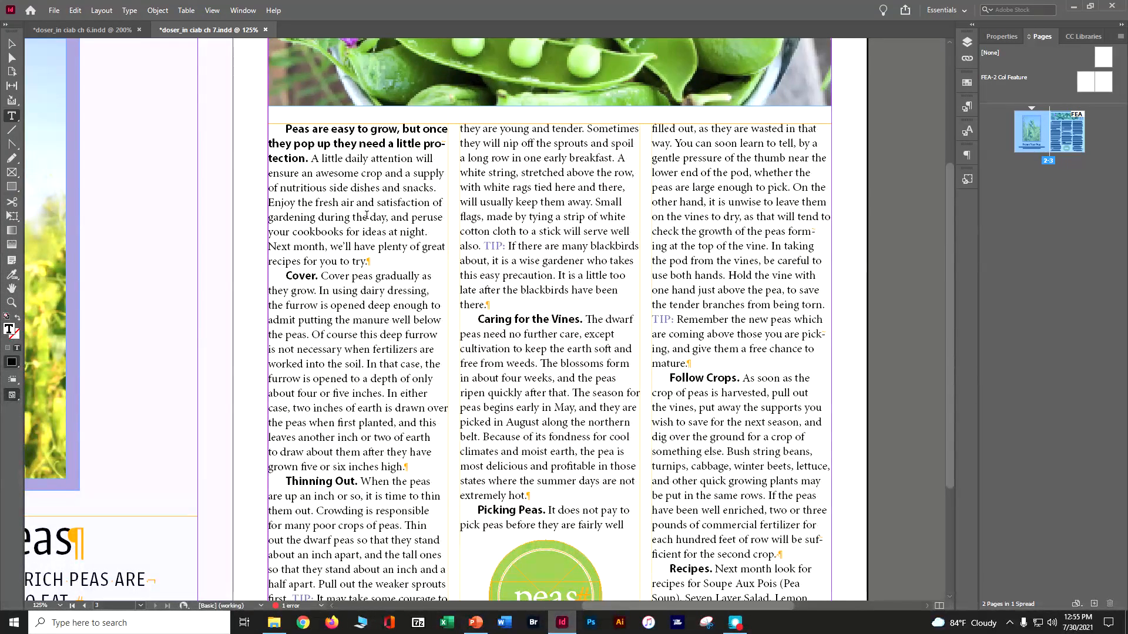
Step: Try to add a surname to the English: USA user dictionary, and delete the test surname after "there." in the blackbirds tip
left_click(76, 10)
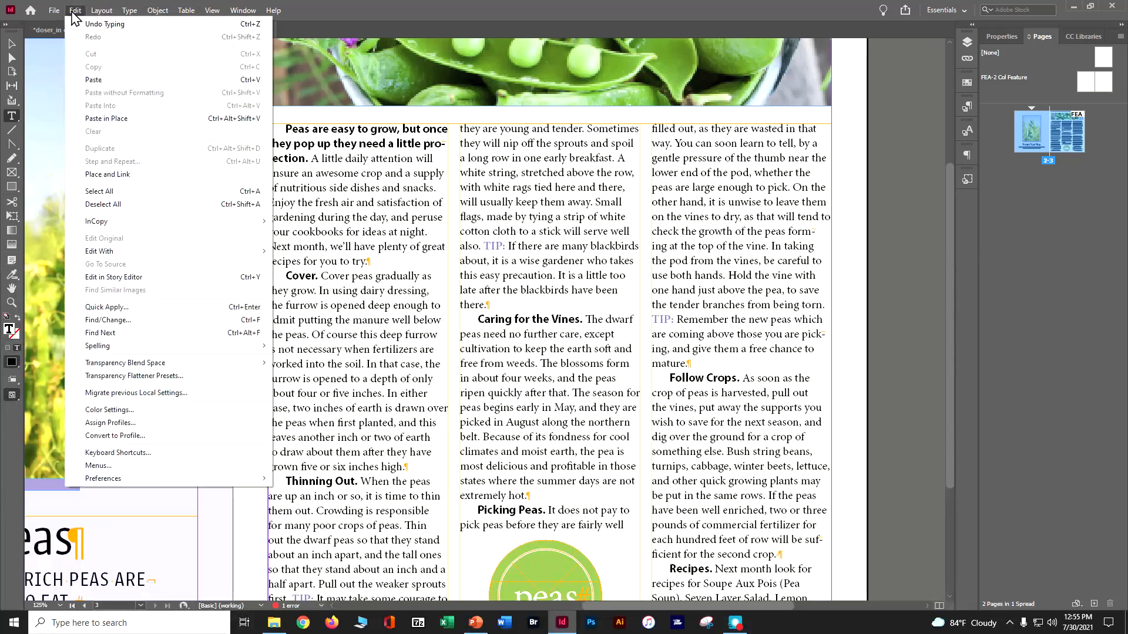
mouse_move(85, 350)
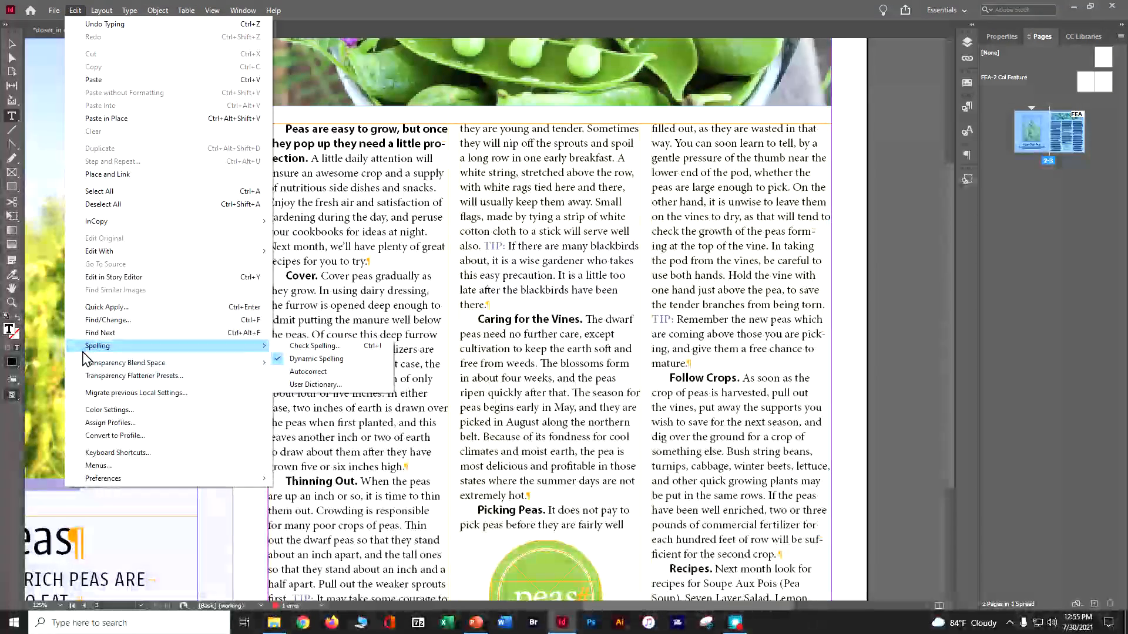
mouse_move(235, 349)
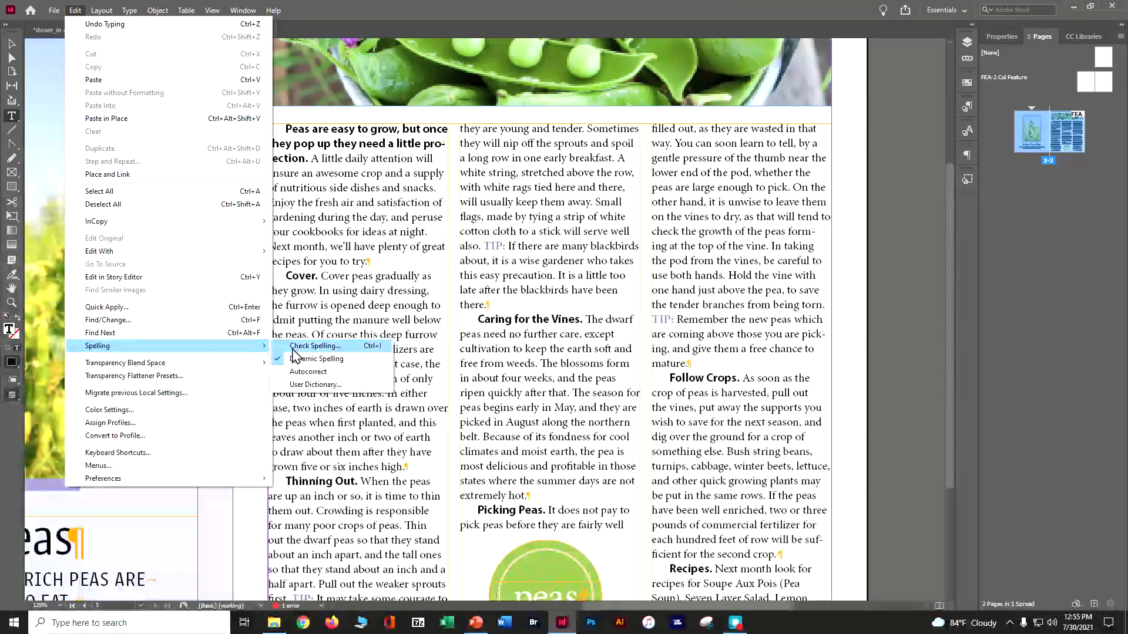
left_click(303, 386)
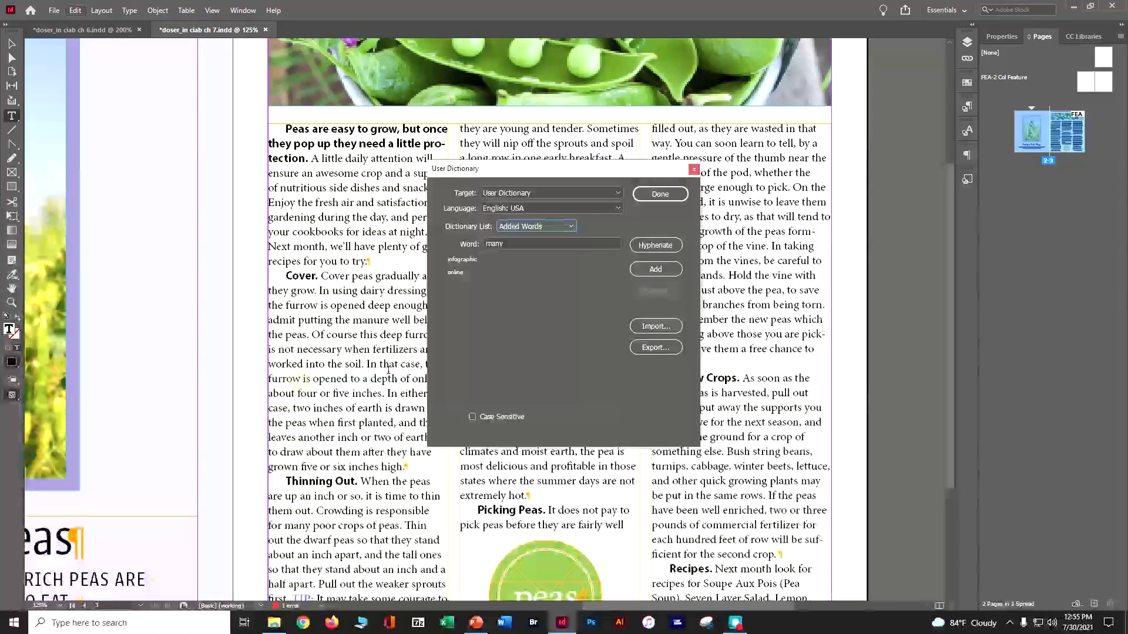
left_click(511, 243)
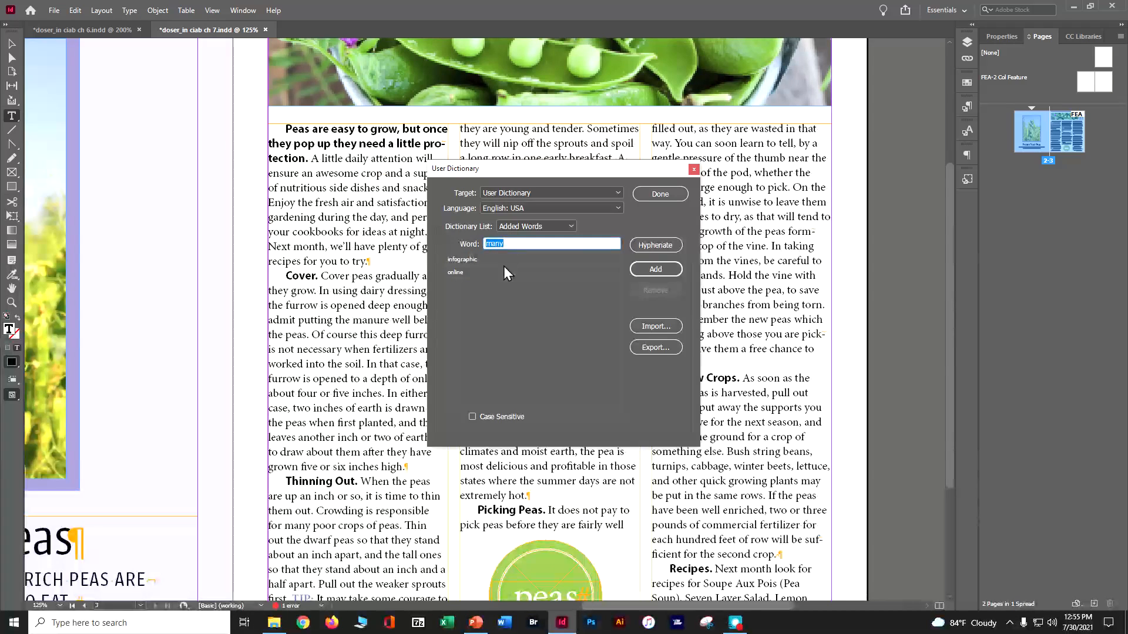
type("Oser")
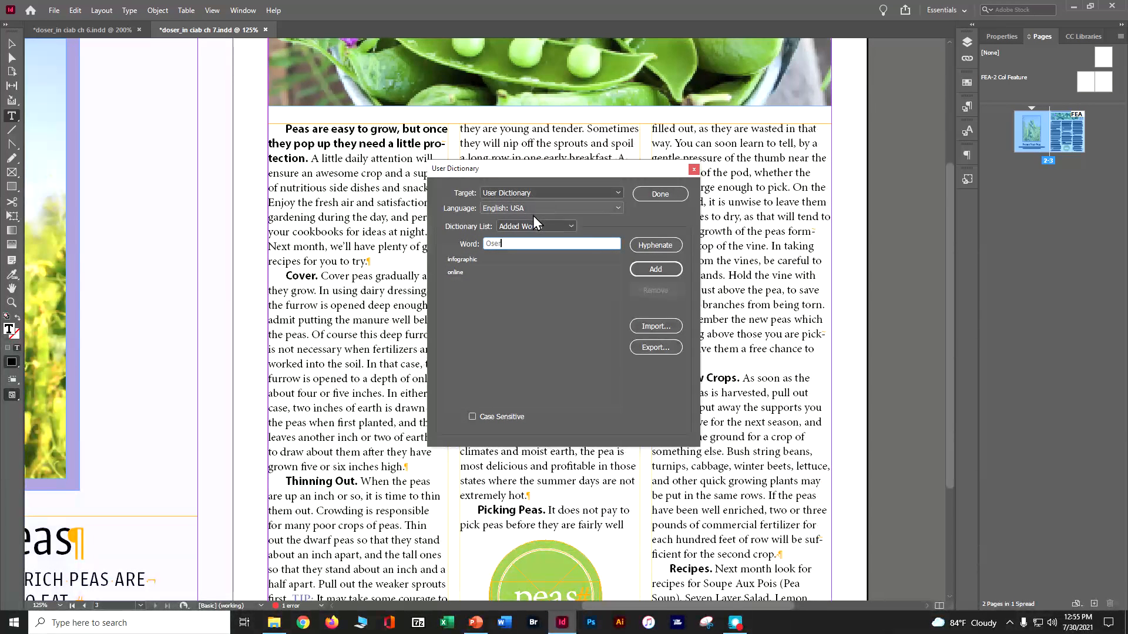
left_click(651, 198)
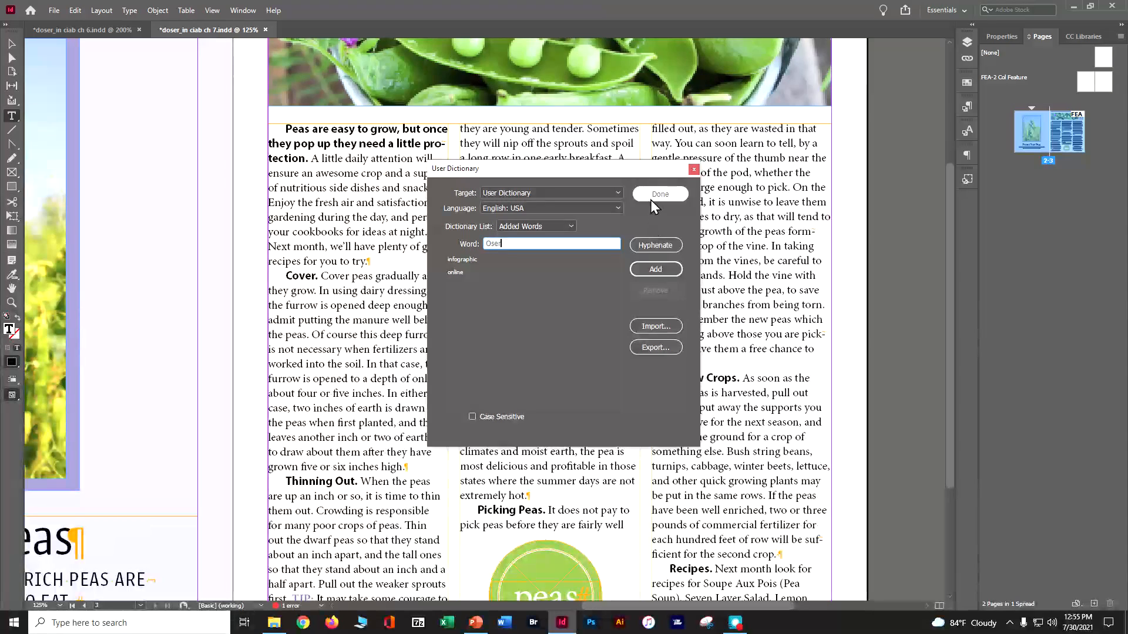
left_click(654, 198)
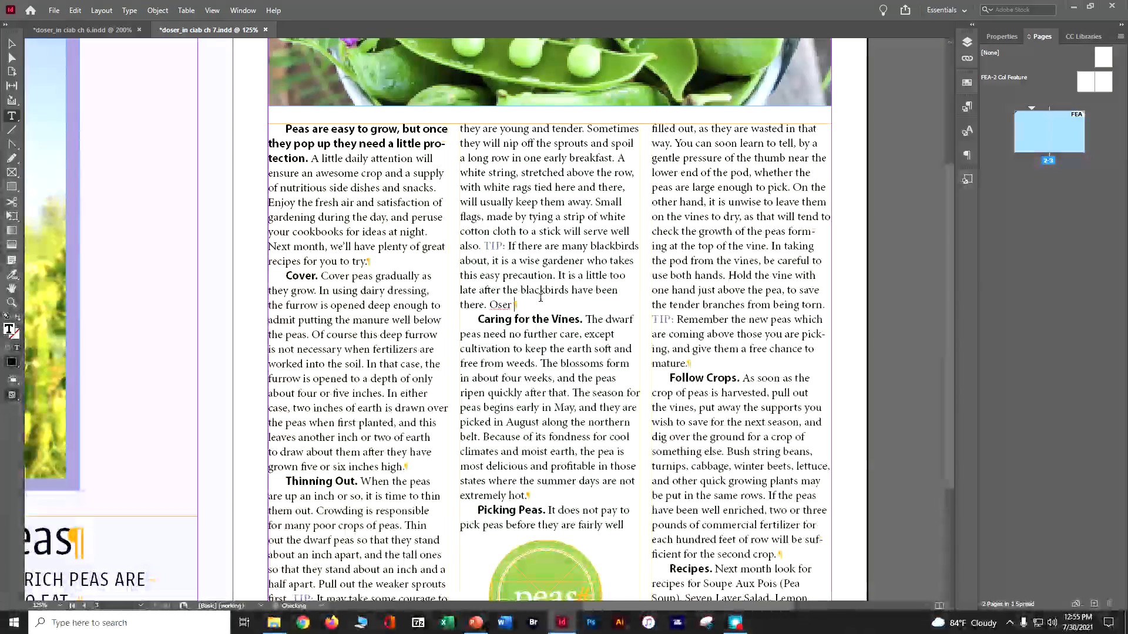
double_click(500, 304)
key("BackSpace")
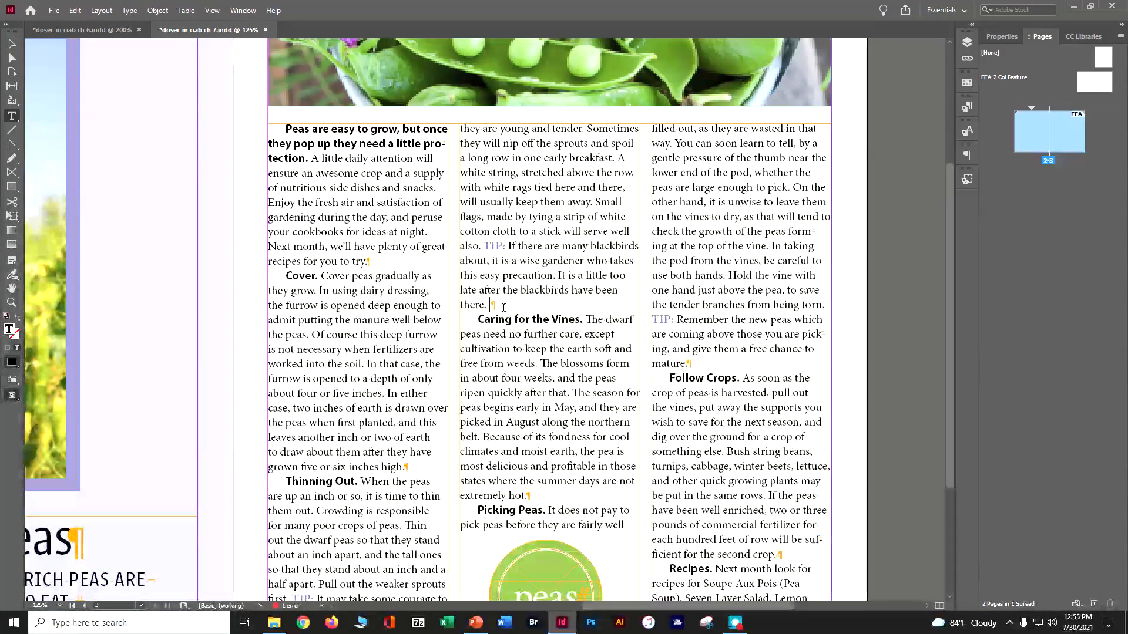
Step: Reopen the user dictionary, enter the surname as a word with the Added Words list selected, and close the dictionary
left_click(75, 10)
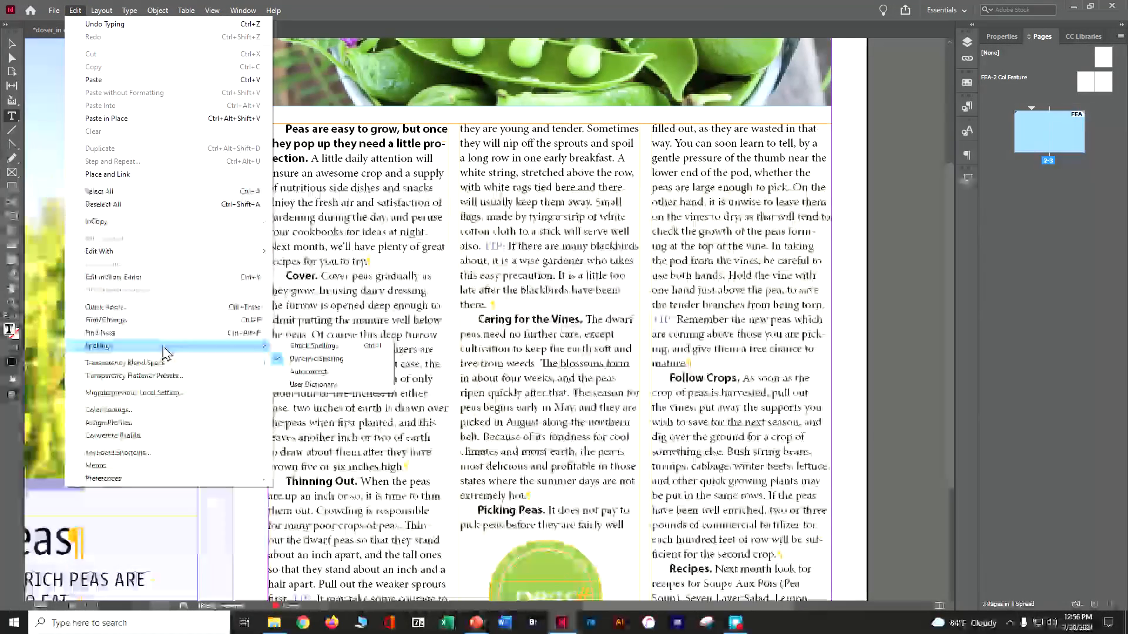
left_click(315, 385)
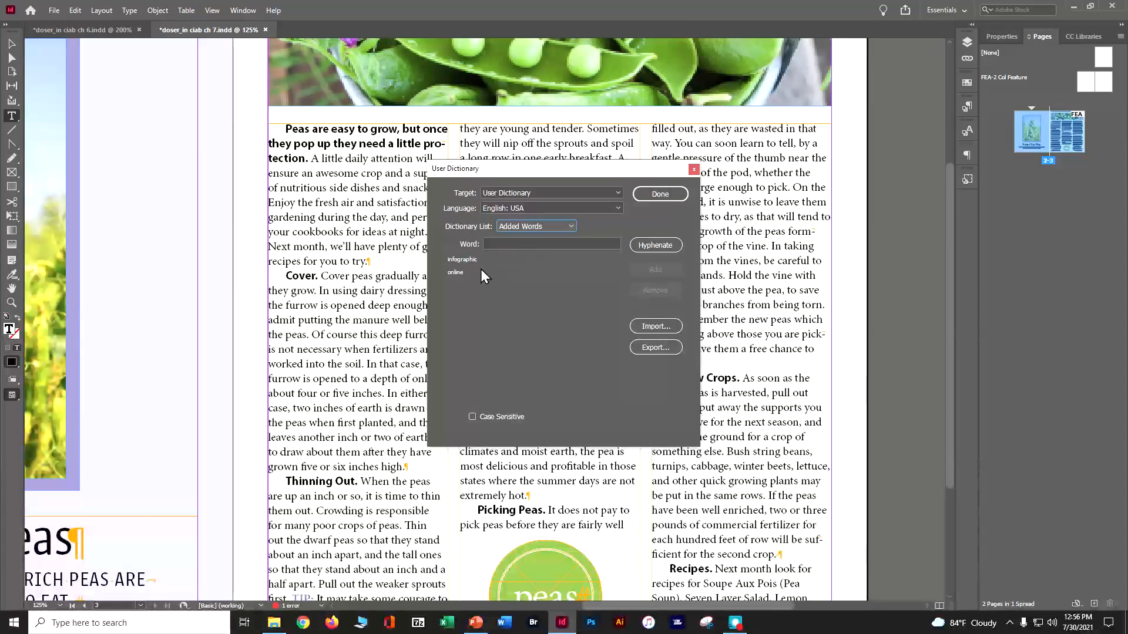
left_click(508, 243)
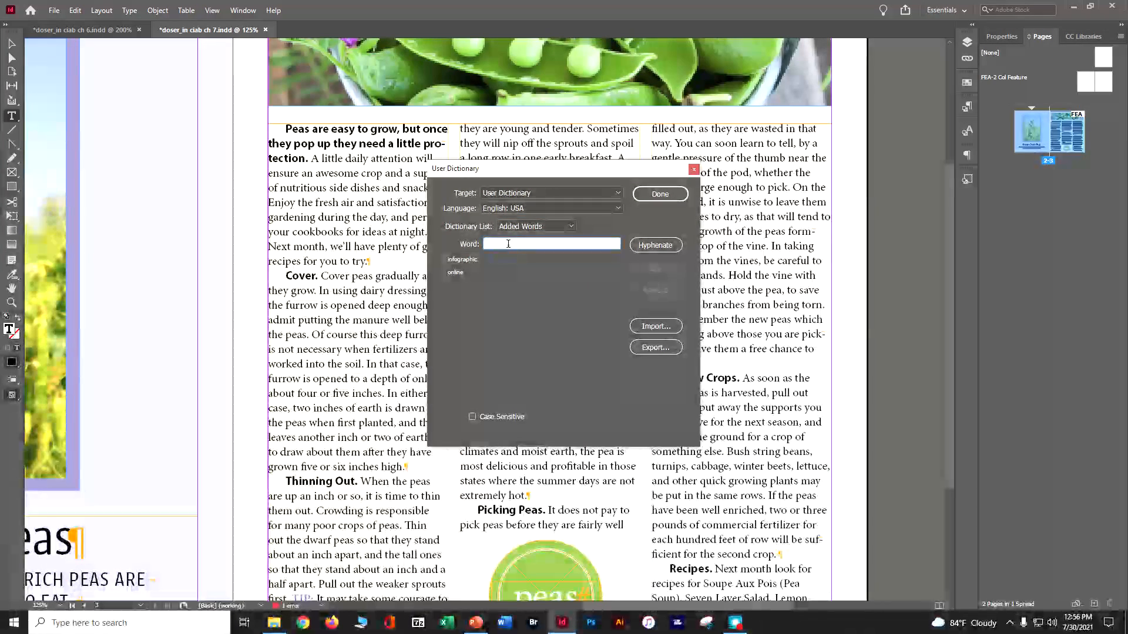
type("Oser")
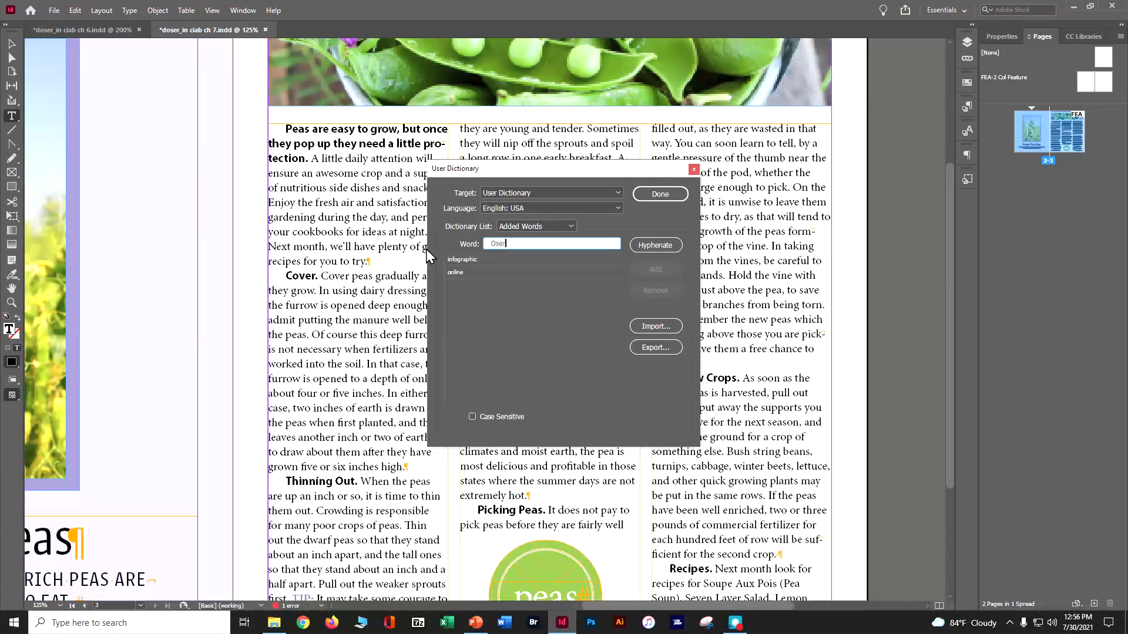
left_click(541, 226)
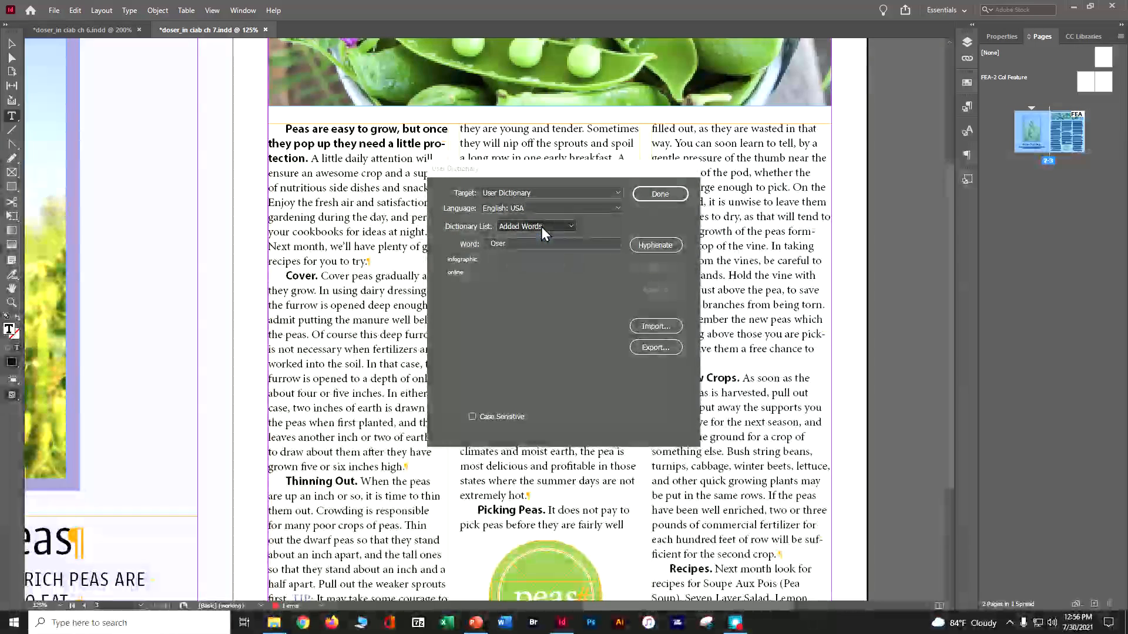
left_click(550, 248)
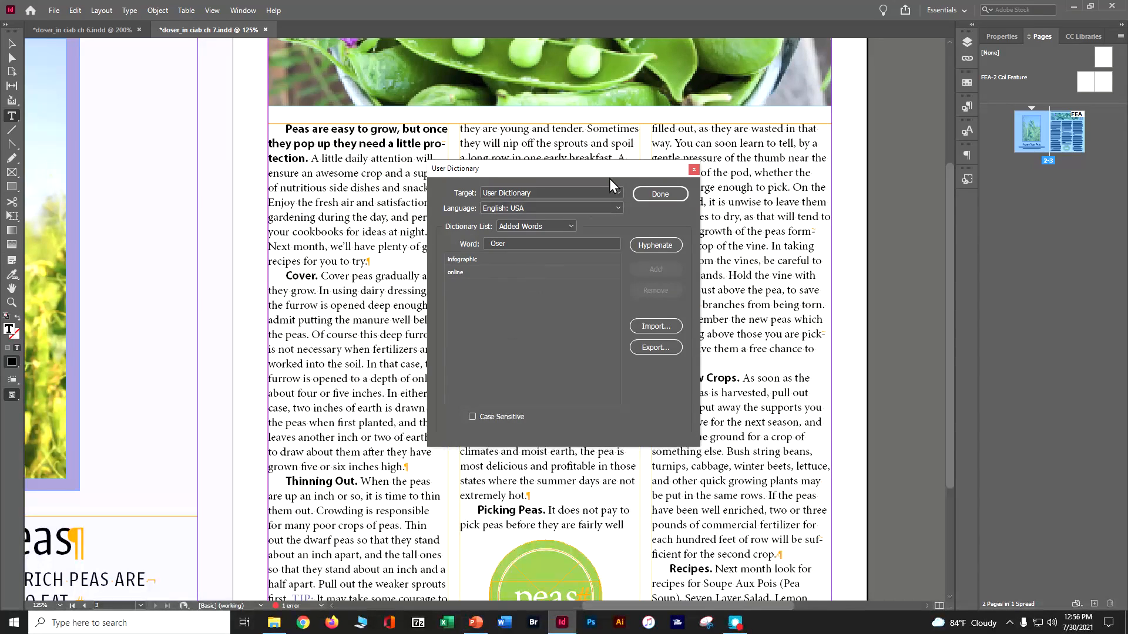
left_click(694, 169)
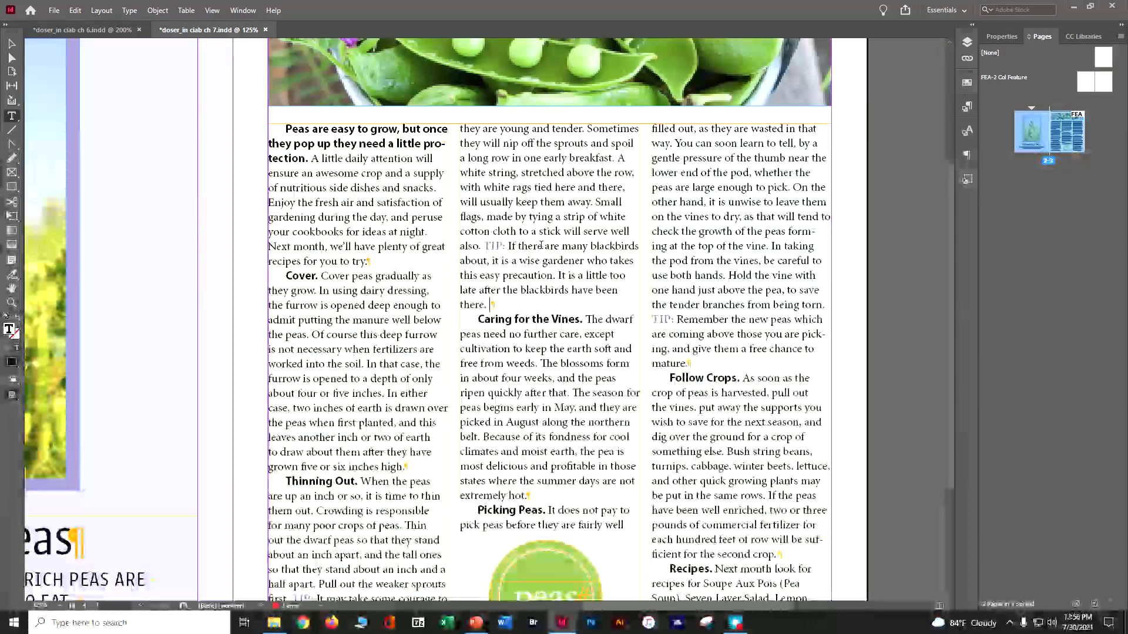
Step: Enable Autocorrect in the preferences and apply the setting
mouse_move(541, 247)
left_mouse_down()
mouse_move(557, 232)
mouse_move(546, 234)
left_mouse_up()
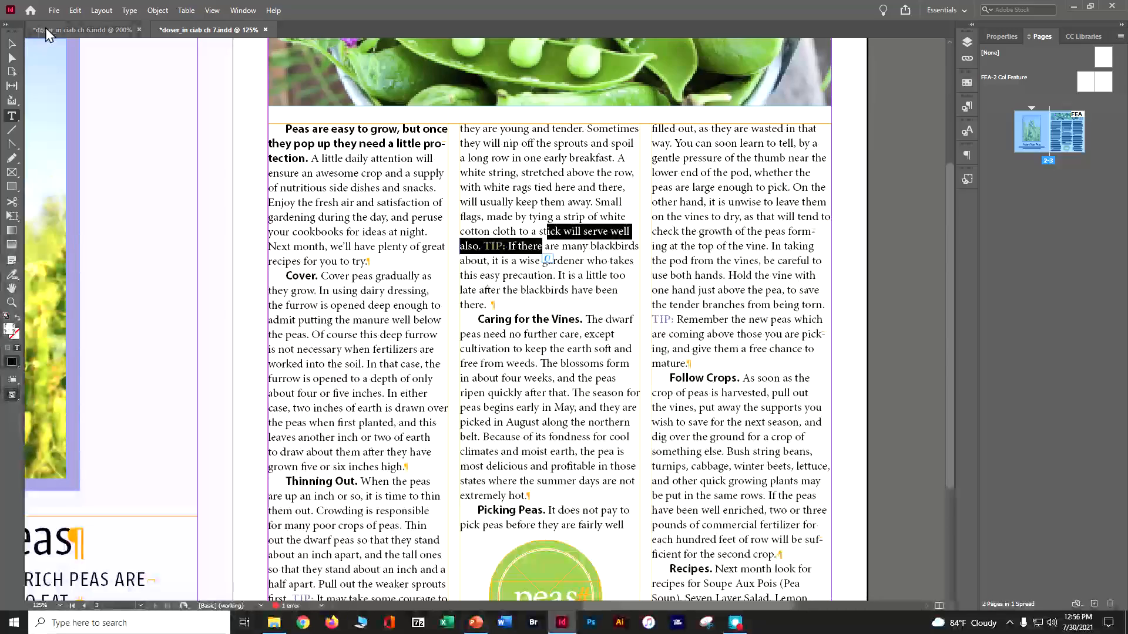
left_click(57, 11)
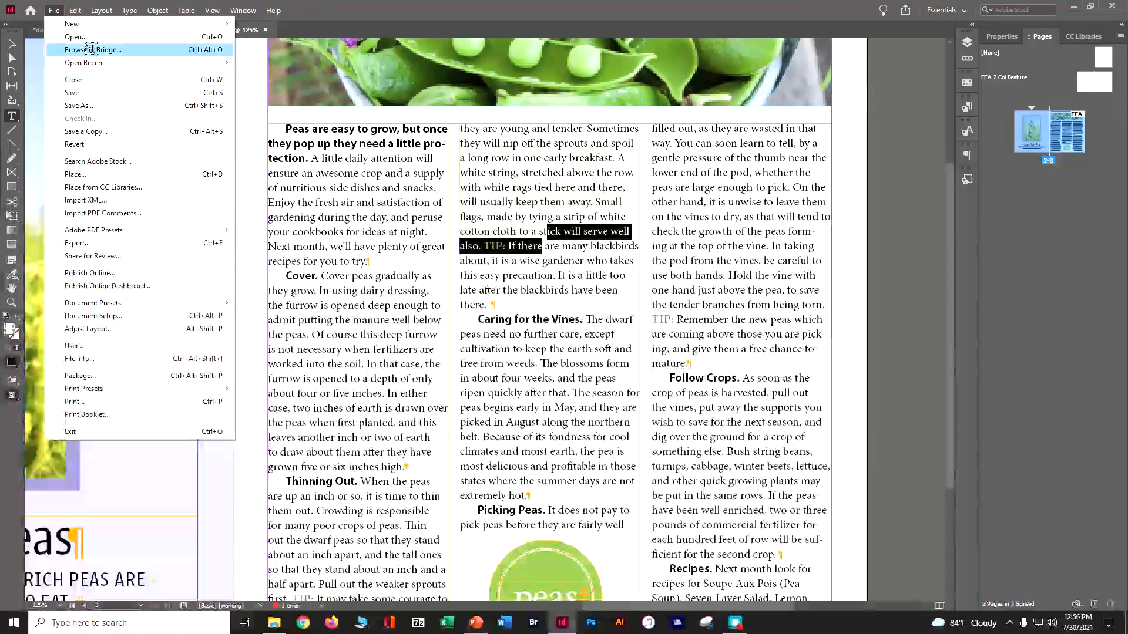
mouse_move(75, 11)
mouse_move(104, 478)
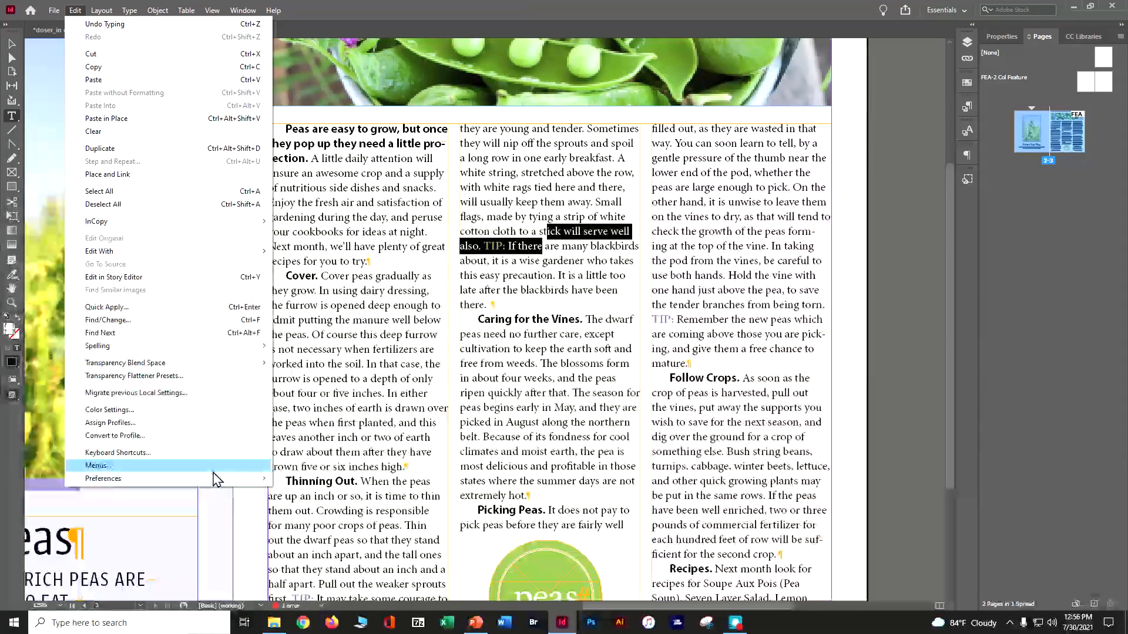
left_click(341, 376)
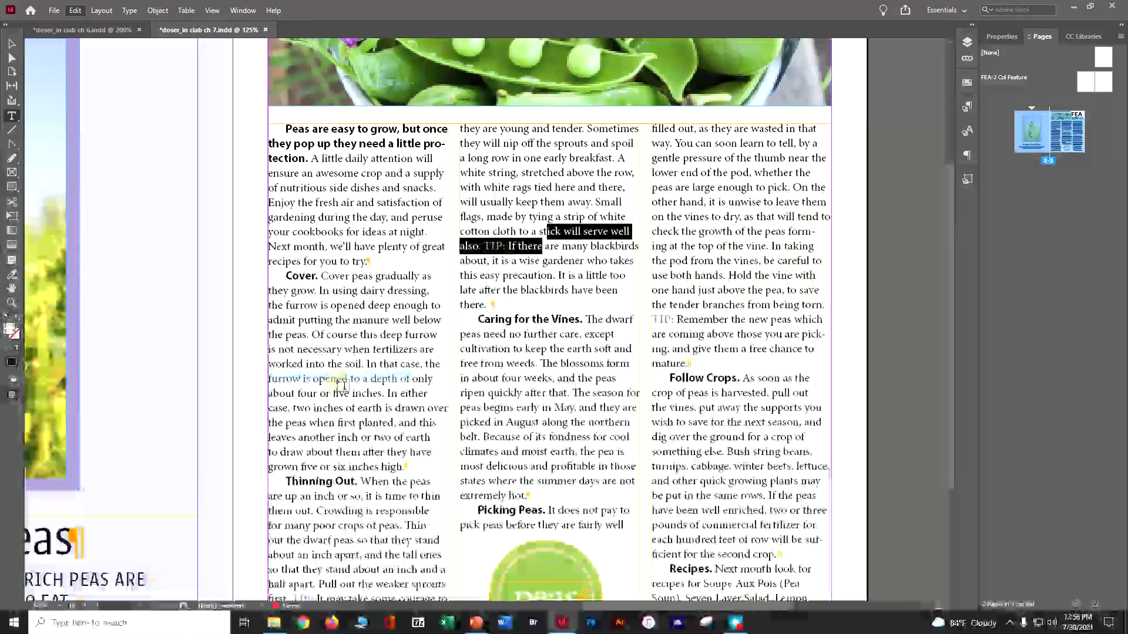
left_click(465, 156)
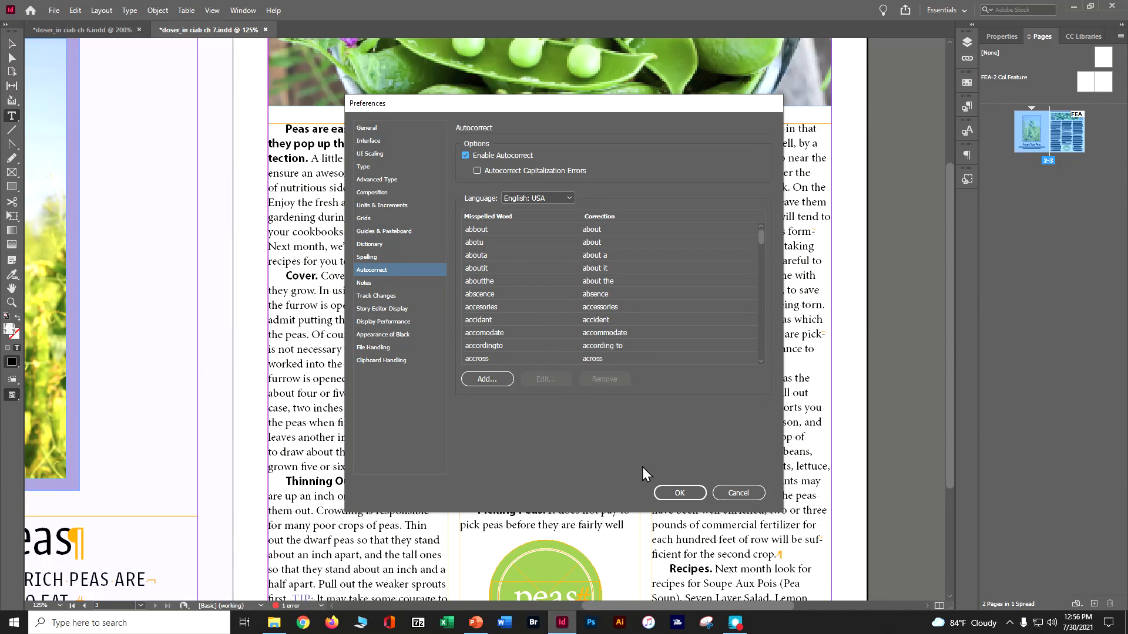
left_click(657, 494)
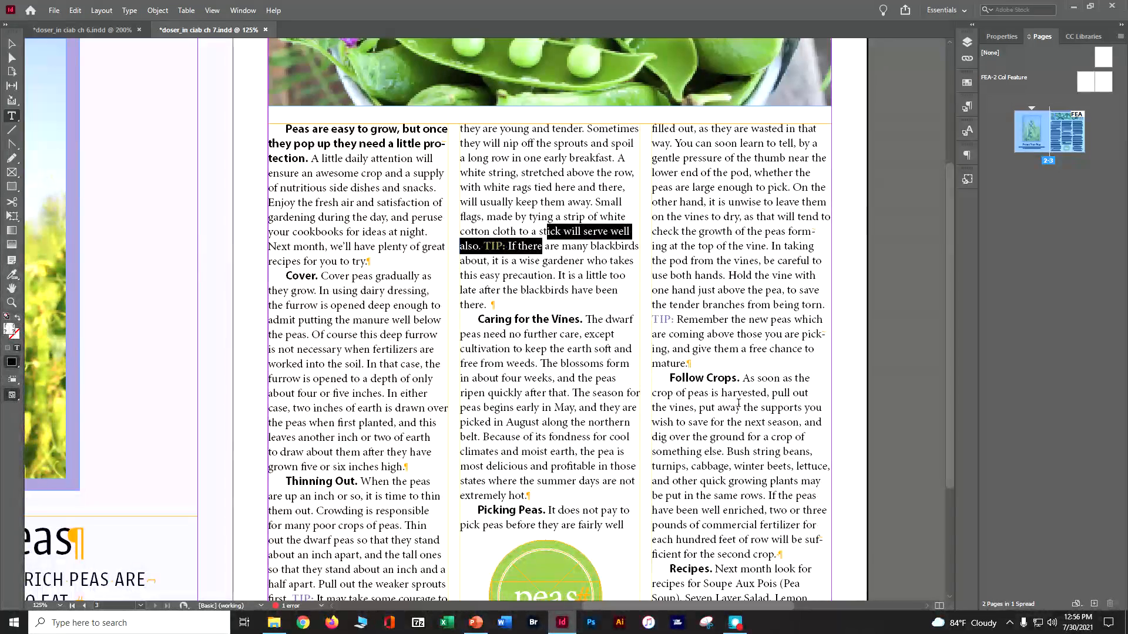
Step: Enable drag-and-drop text editing in Layout View in the Type preferences
left_click_drag(628, 609, 535, 603)
scroll(535, 588, "down", 5)
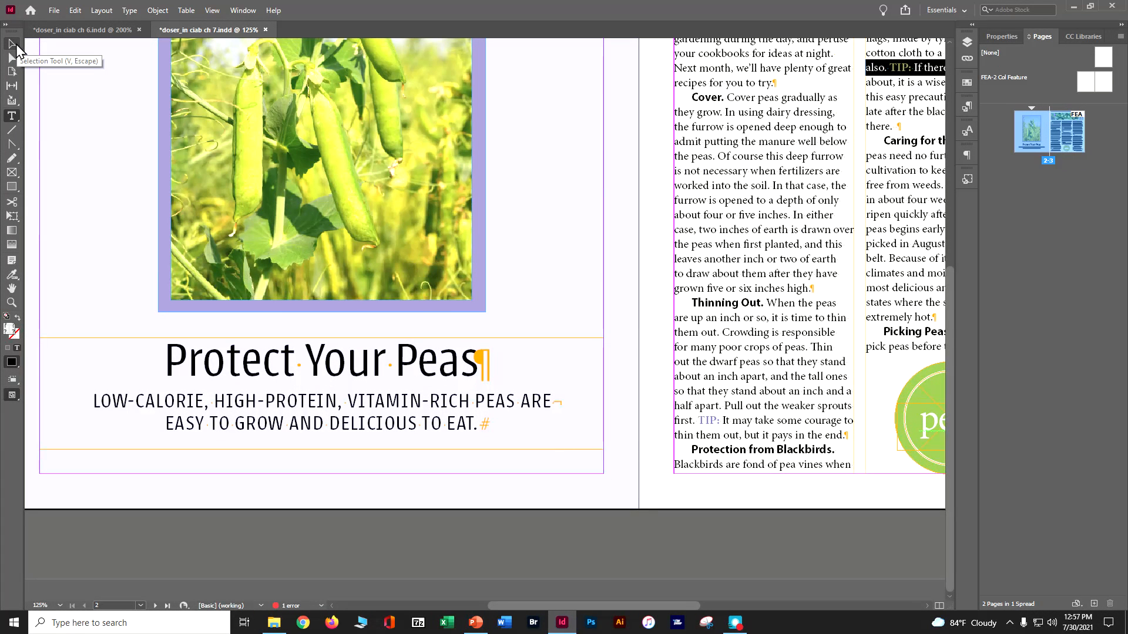
left_click(74, 11)
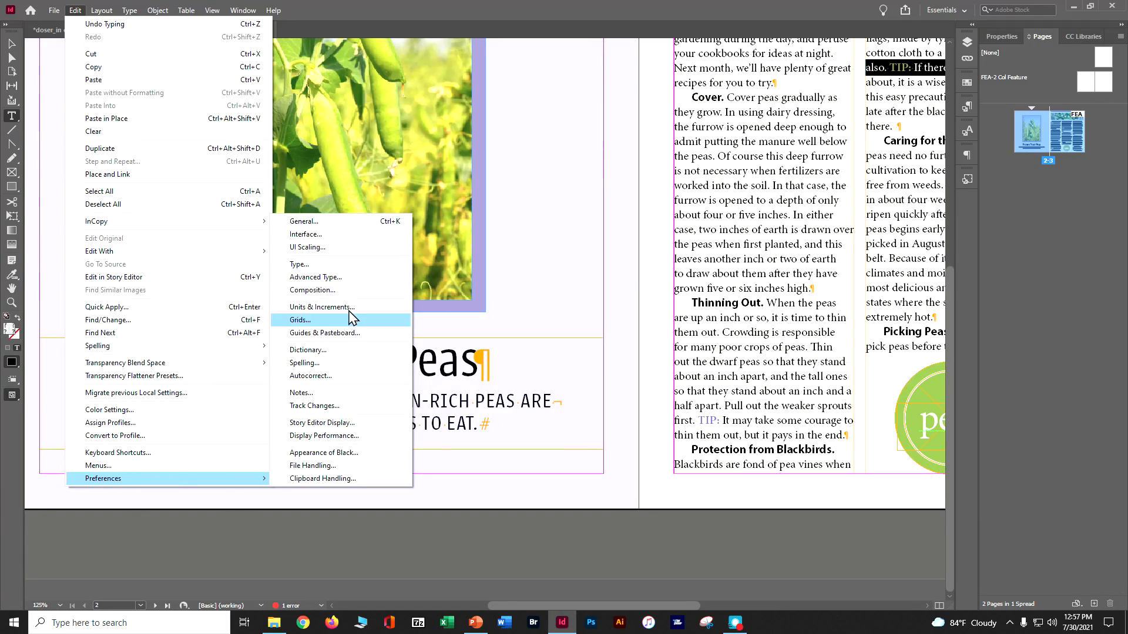
left_click(357, 265)
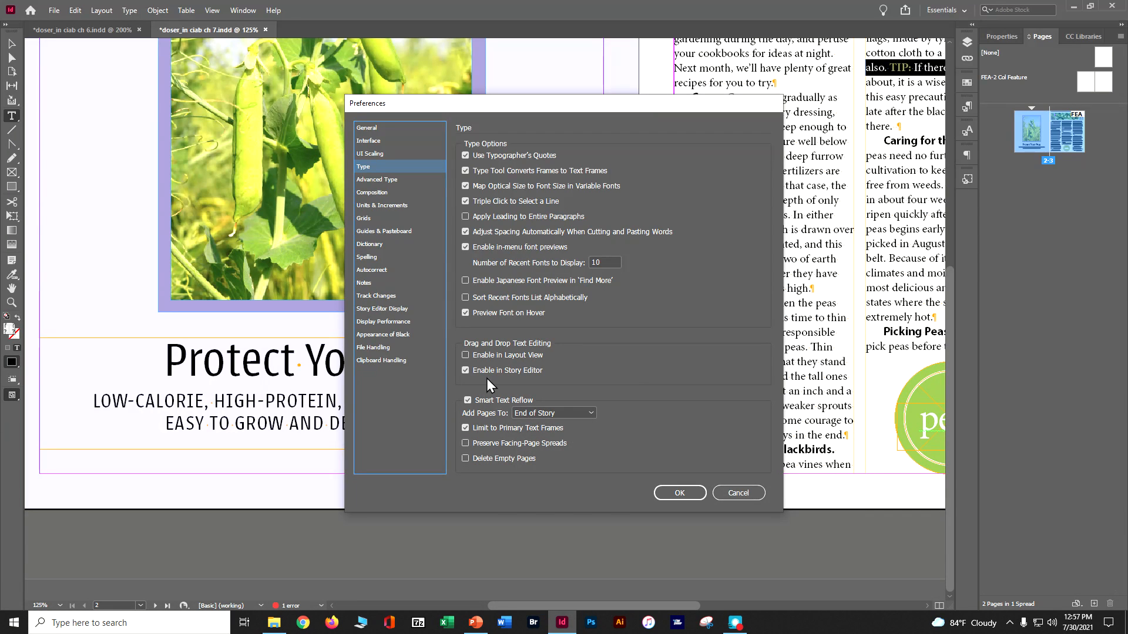
left_click(466, 355)
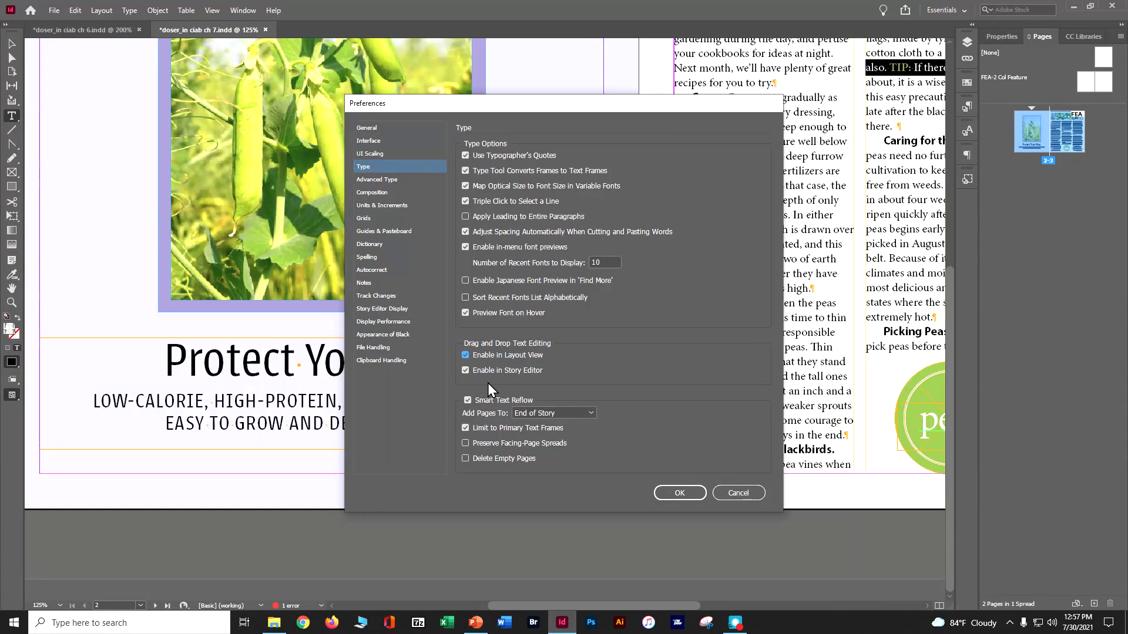
left_click(669, 494)
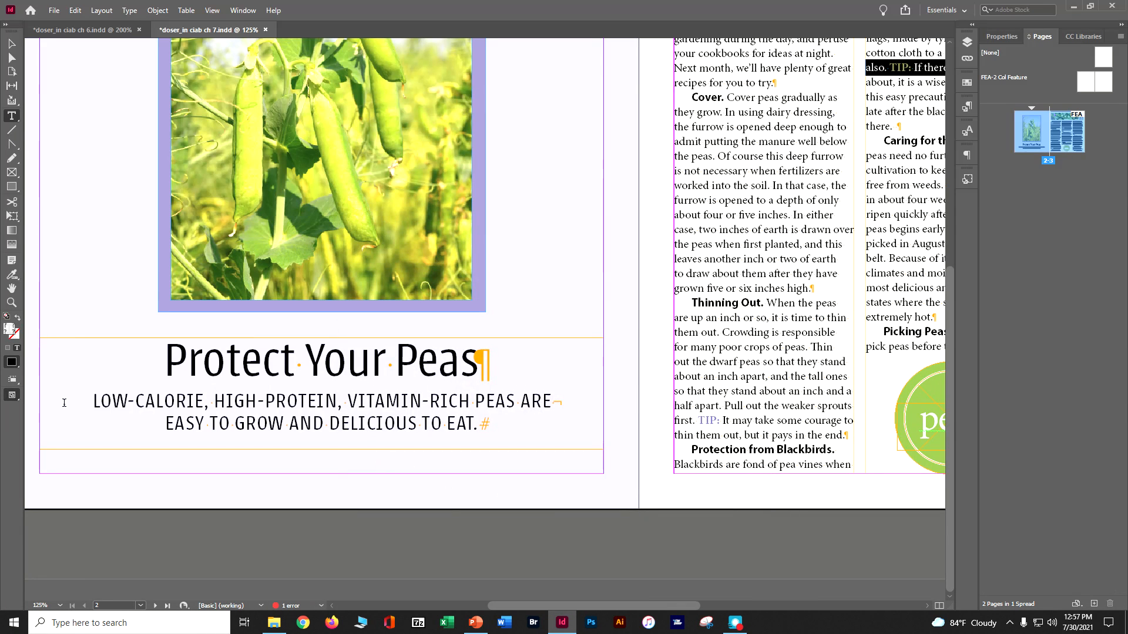
Step: Move LOW-CALORIE behind HIGH-PROTEIN in the subtitle under "Protect Your Peas", correct the commas around both terms, and save the document
left_click_drag(92, 402, 195, 400)
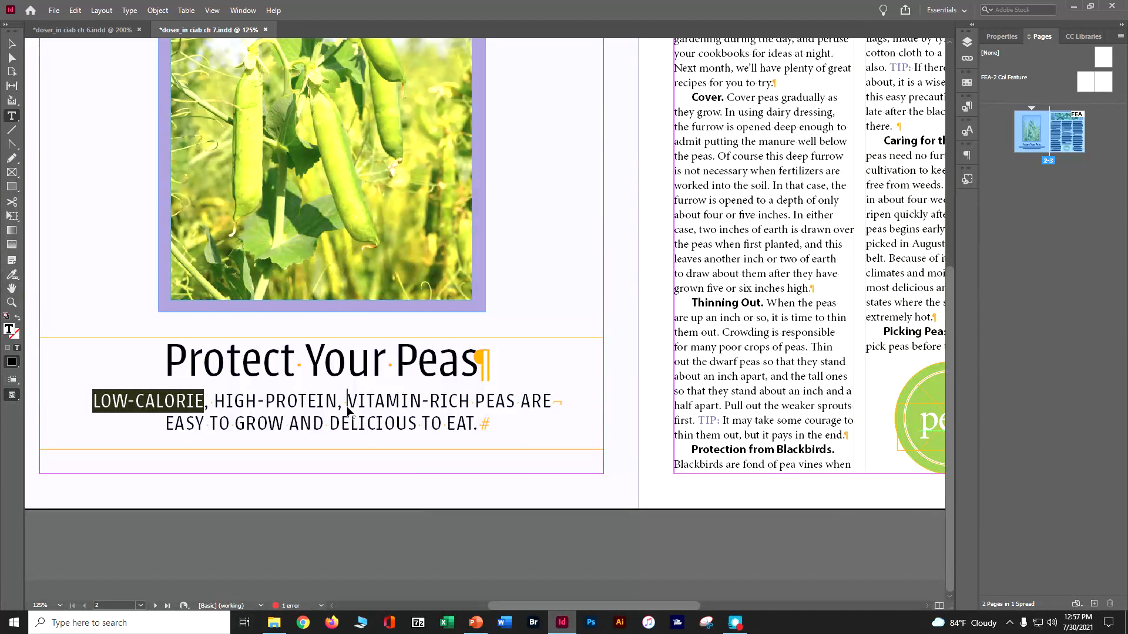
left_click_drag(347, 409, 348, 409)
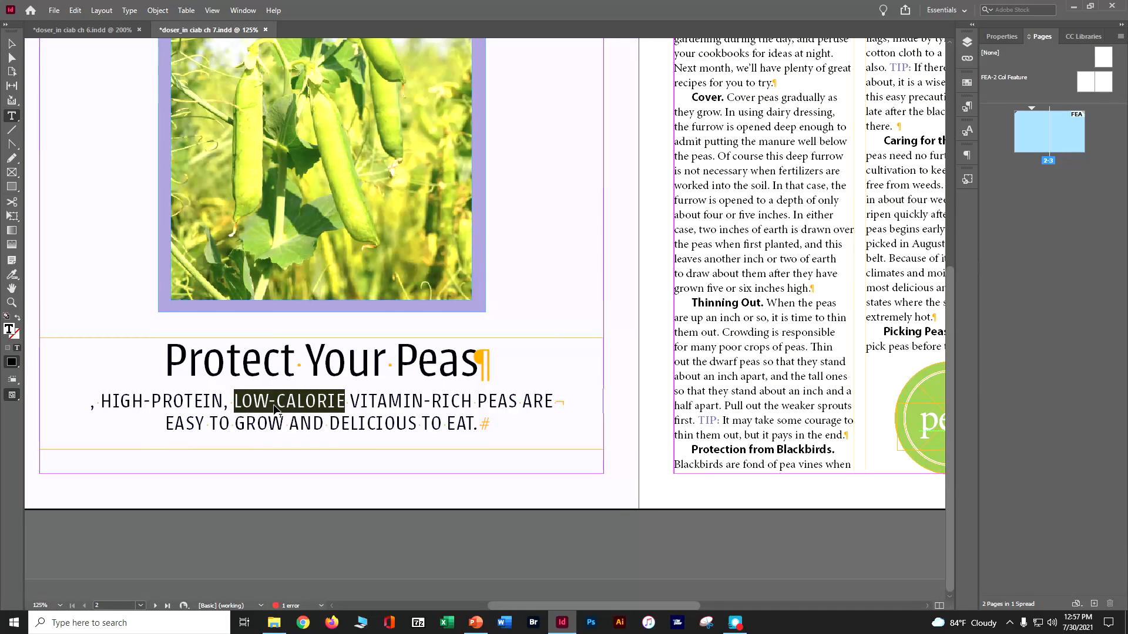
left_click(346, 406)
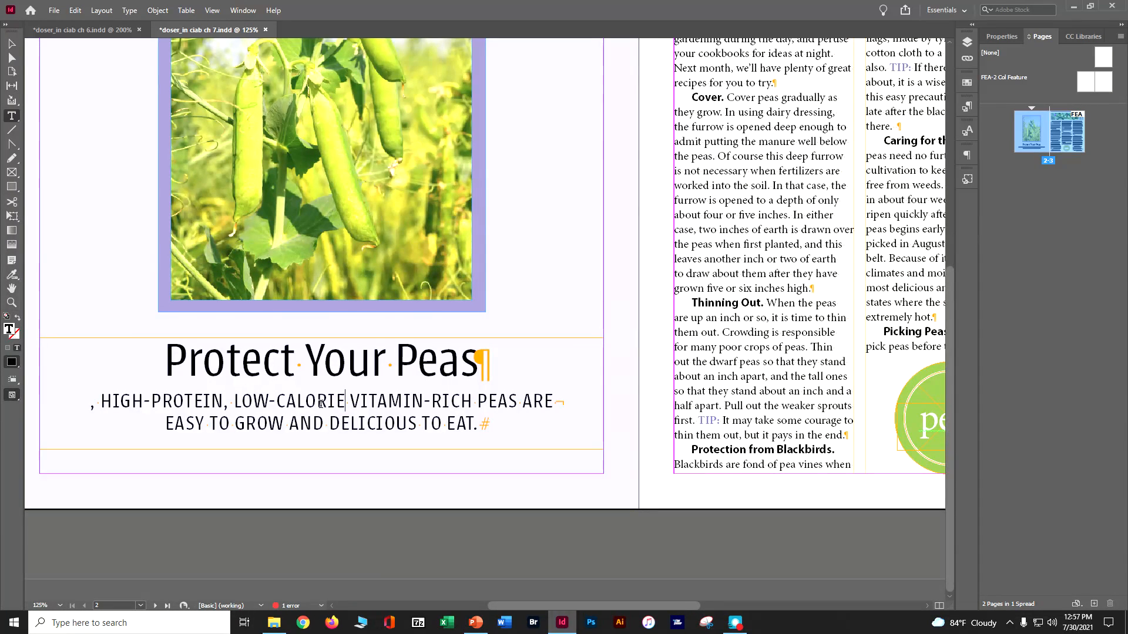
type(",")
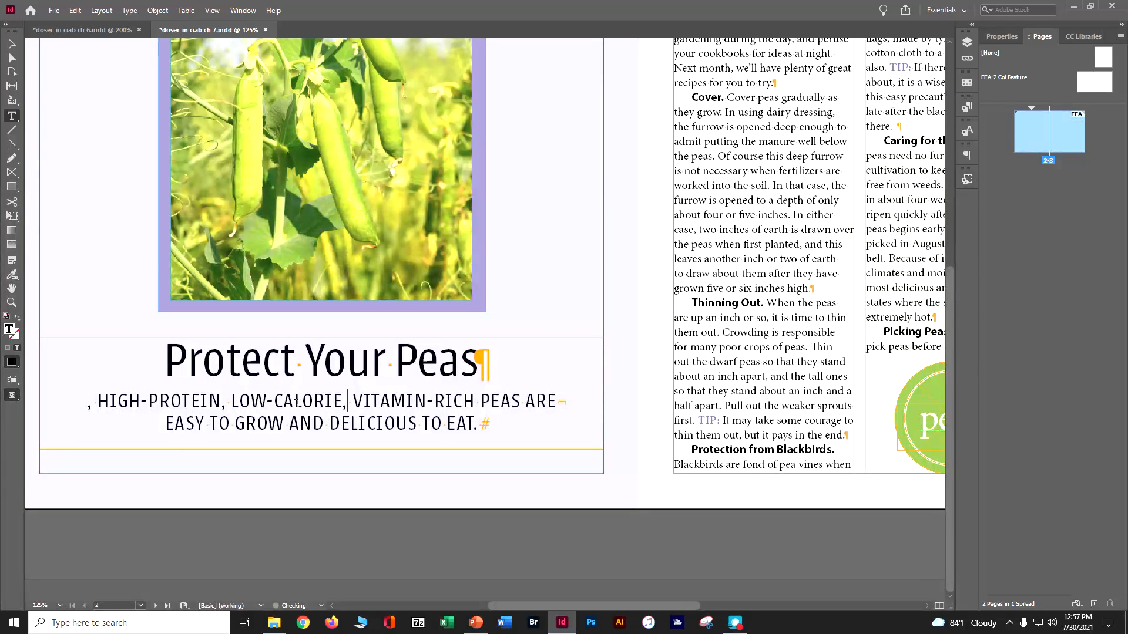
key("BackSpace")
key("BackSpace")
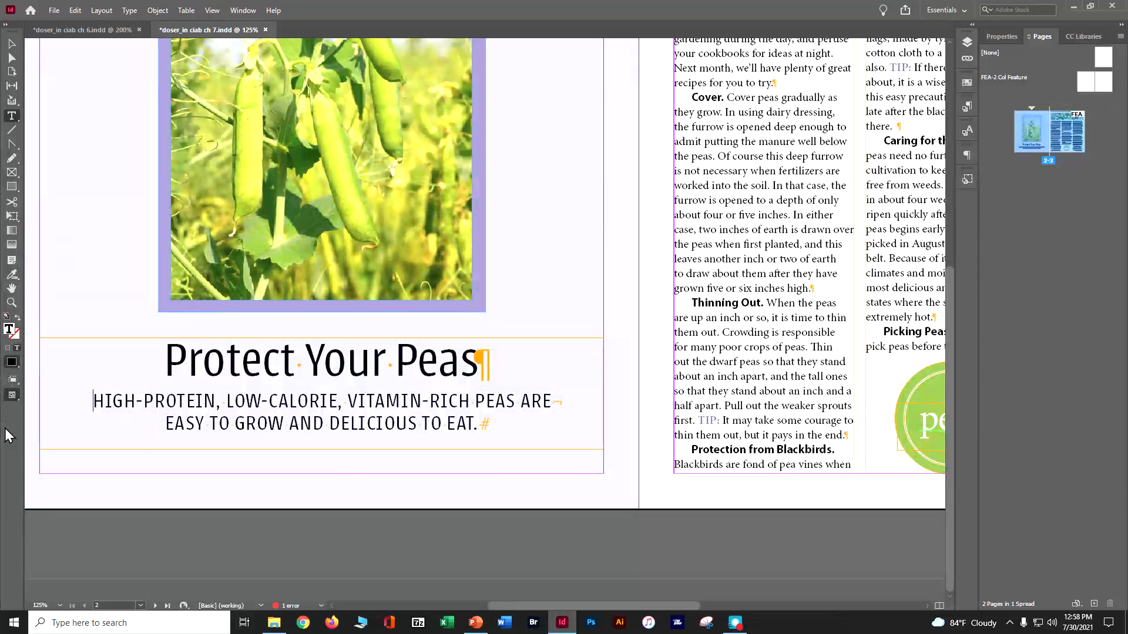
key("ctrl+s")
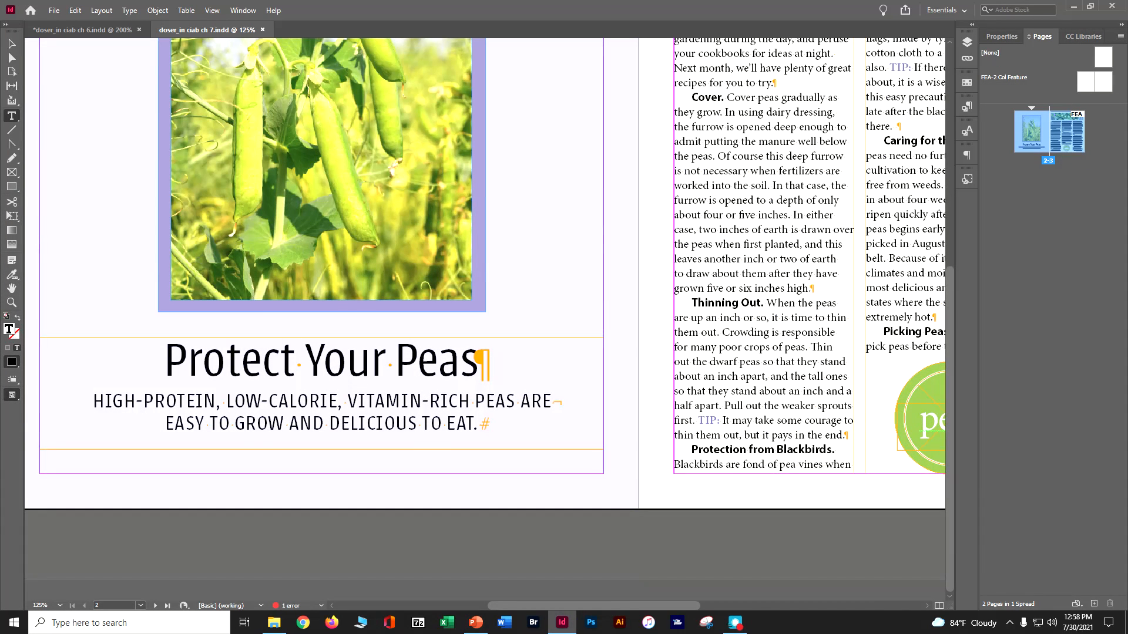
Step: Open the article text in the Story Editor and go to the end of the story
left_click(212, 11)
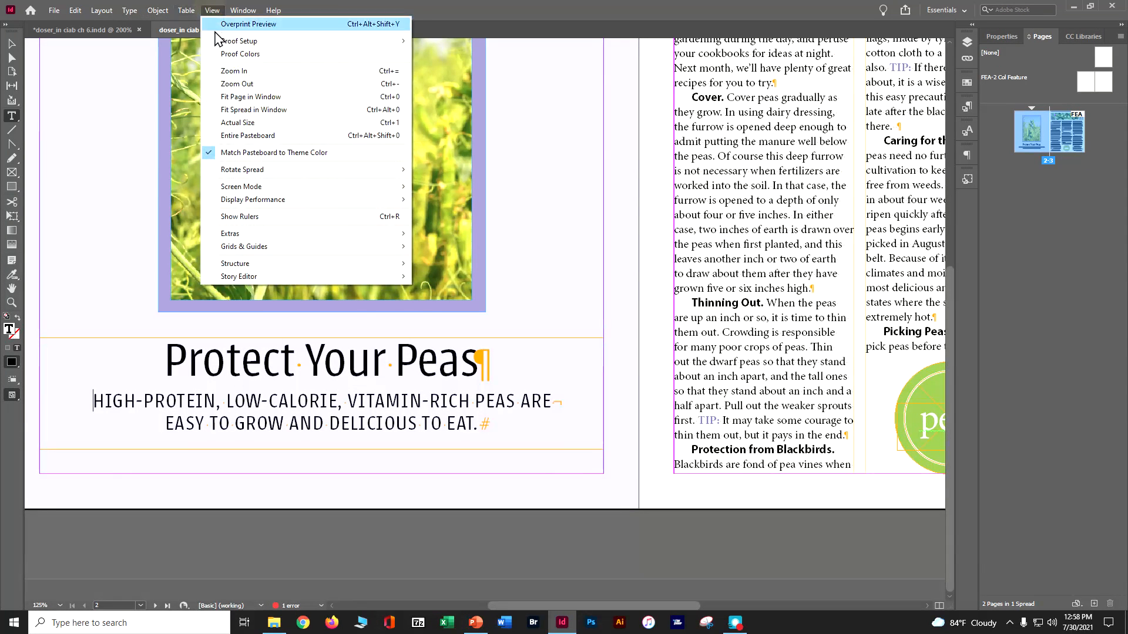
left_click(229, 110)
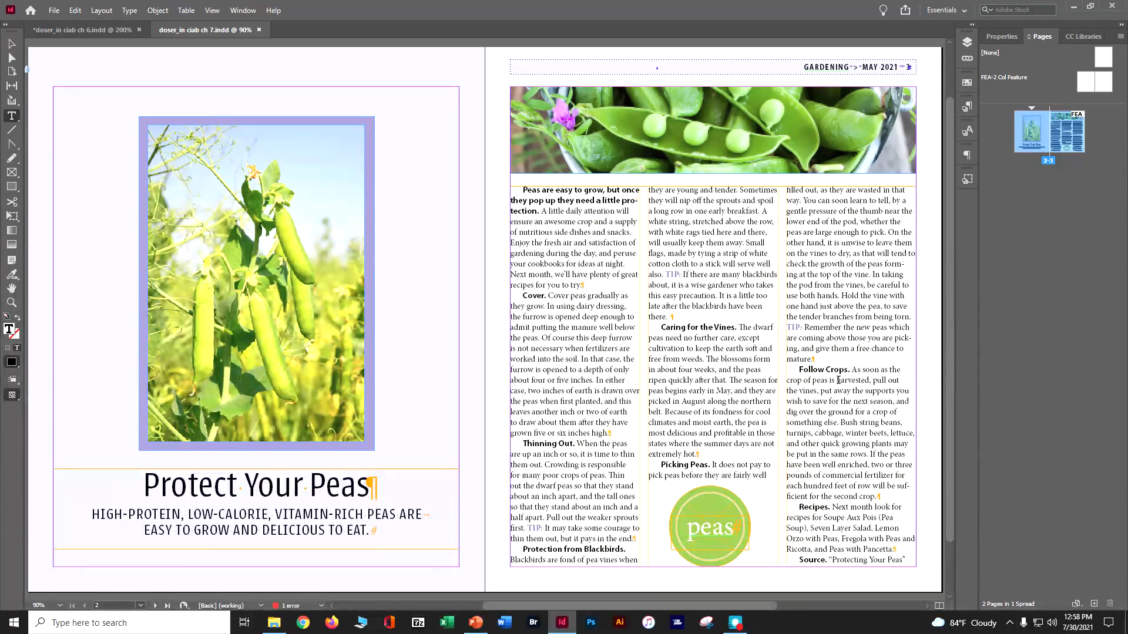
left_click(75, 11)
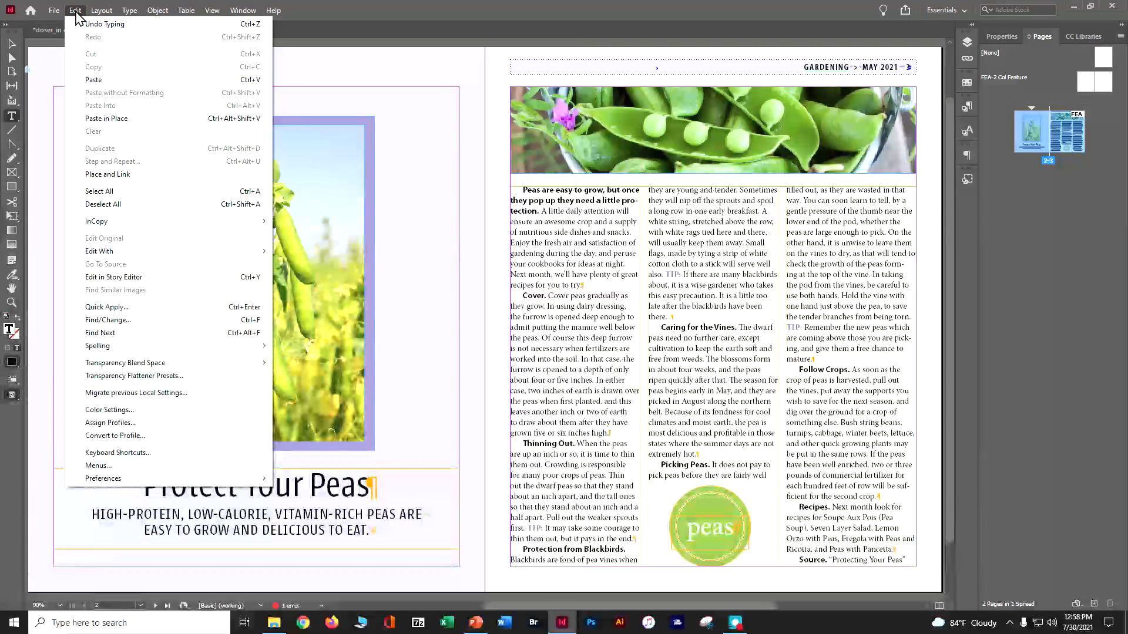
left_click(151, 277)
scroll(202, 348, "down", 5)
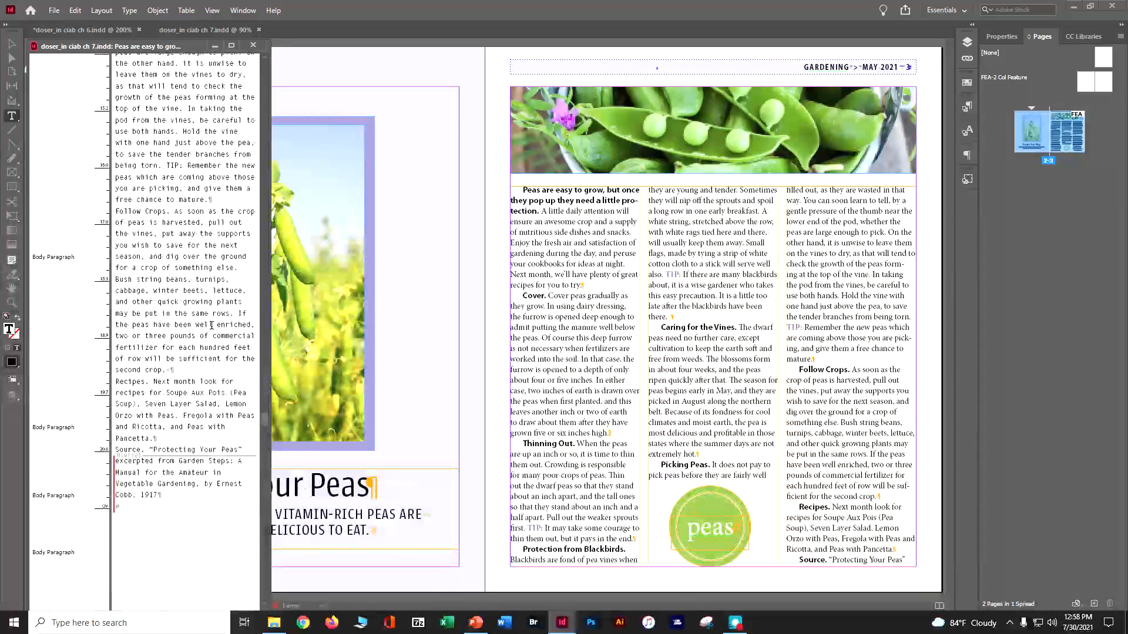
scroll(202, 348, "down", 1)
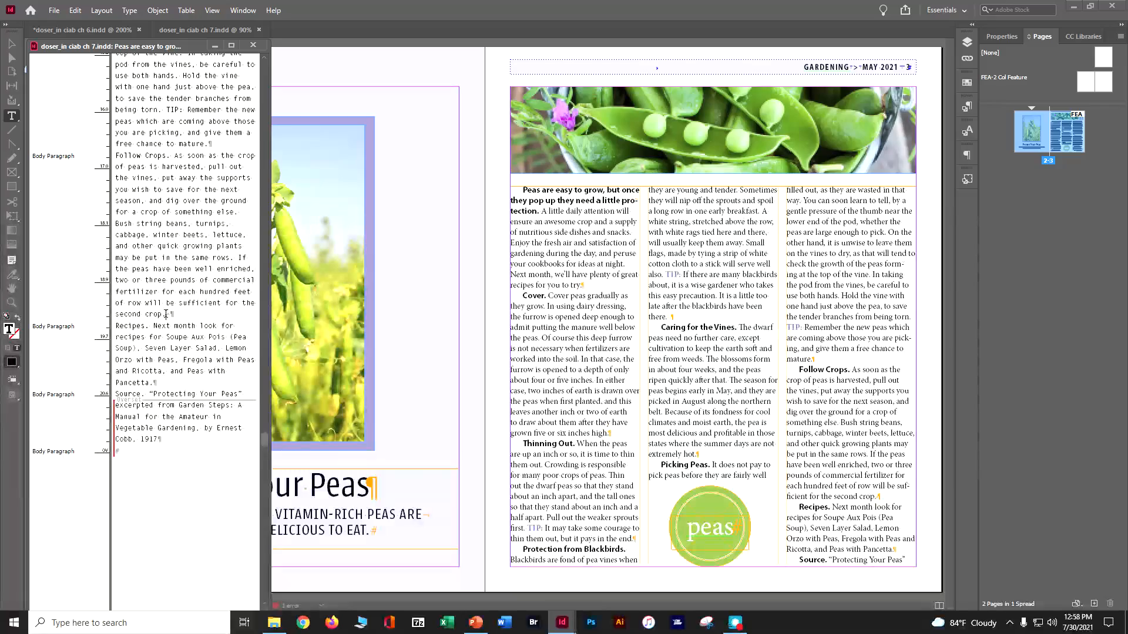
Step: Delete the Follow Crops sentence starting "If the peas have been well enriched" and the empty paragraph after 1917, and save
left_click_drag(166, 314, 238, 258)
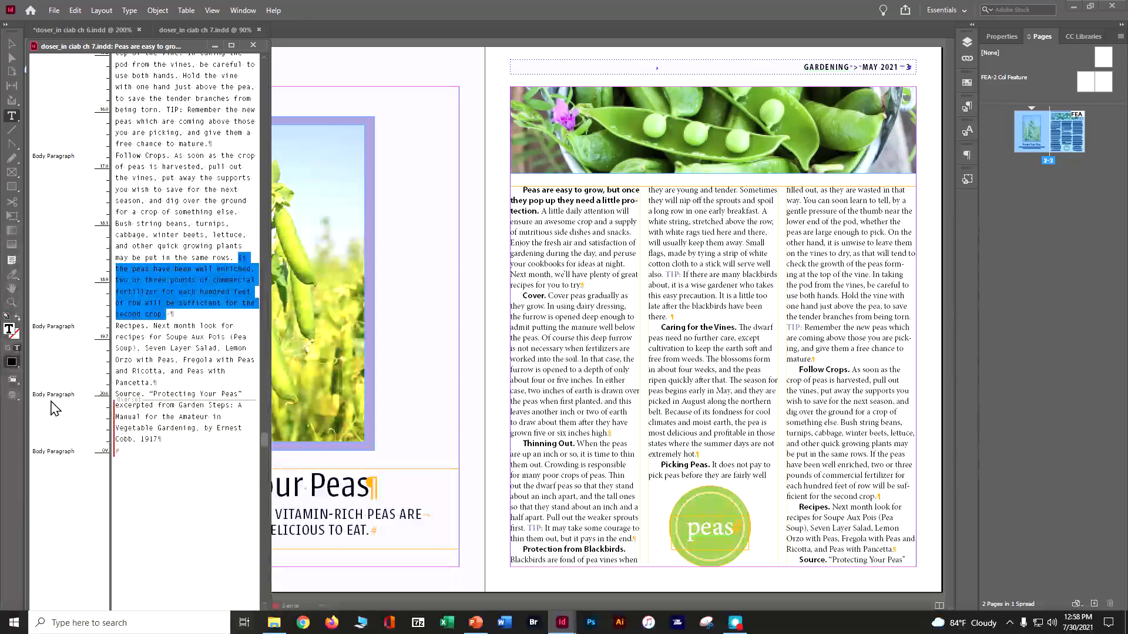
key("BackSpace")
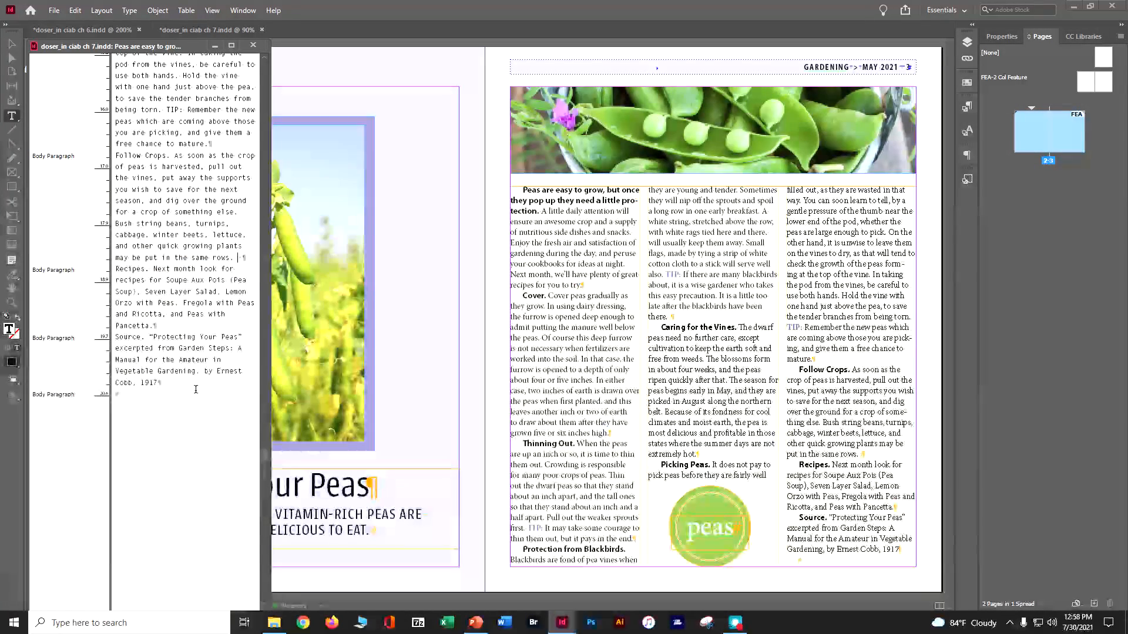
key("BackSpace")
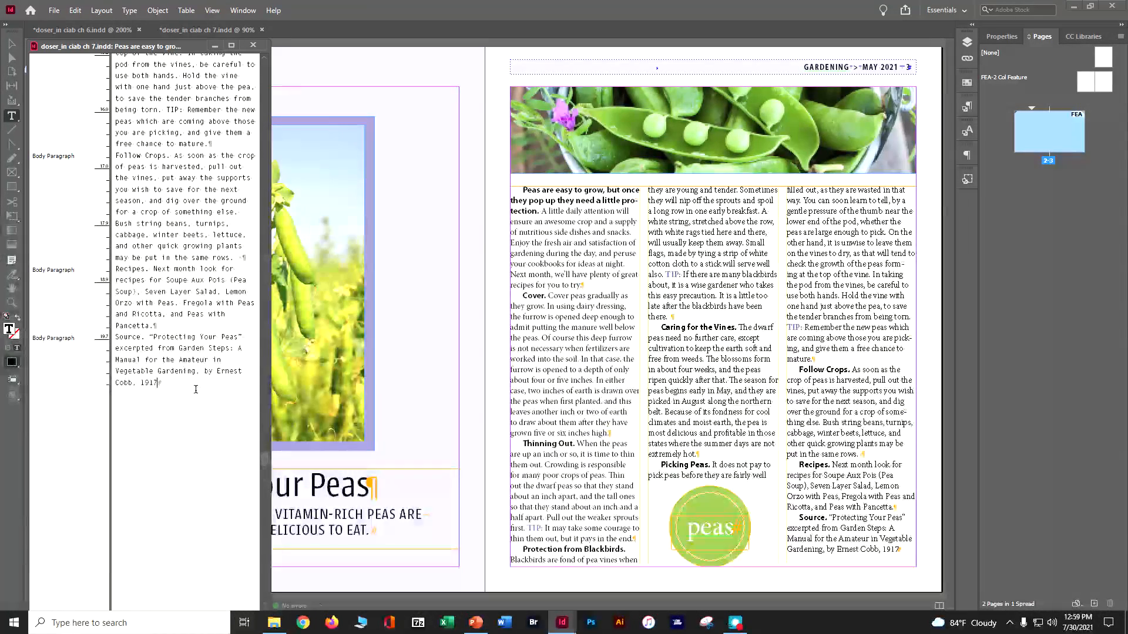
key("ctrl+s")
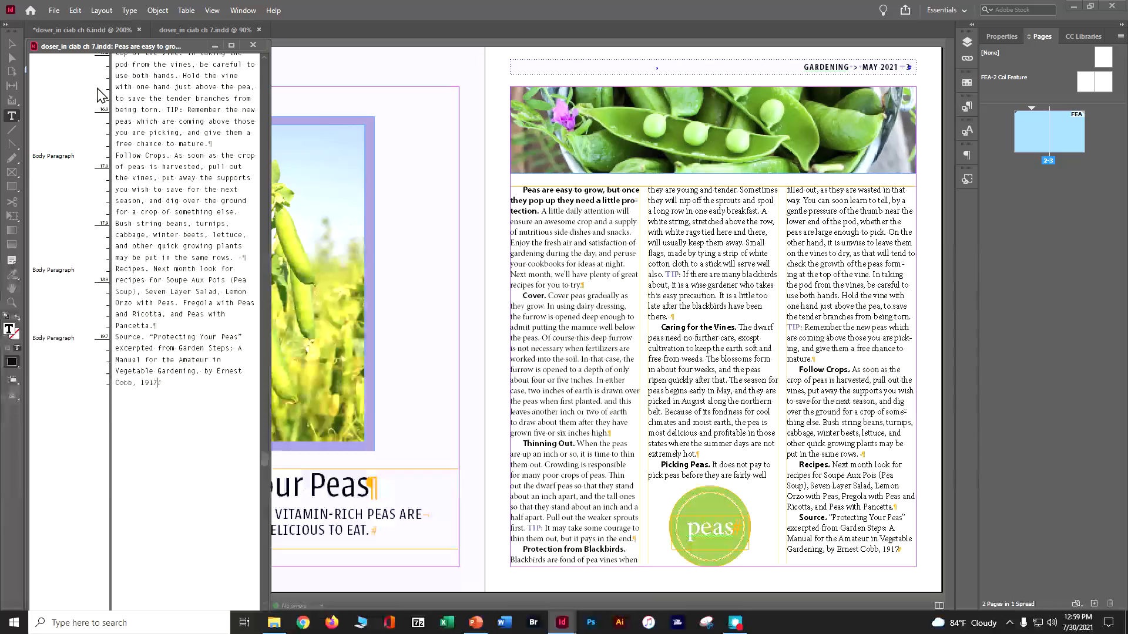
Step: Turn on Track Changes for the current story
left_click(126, 12)
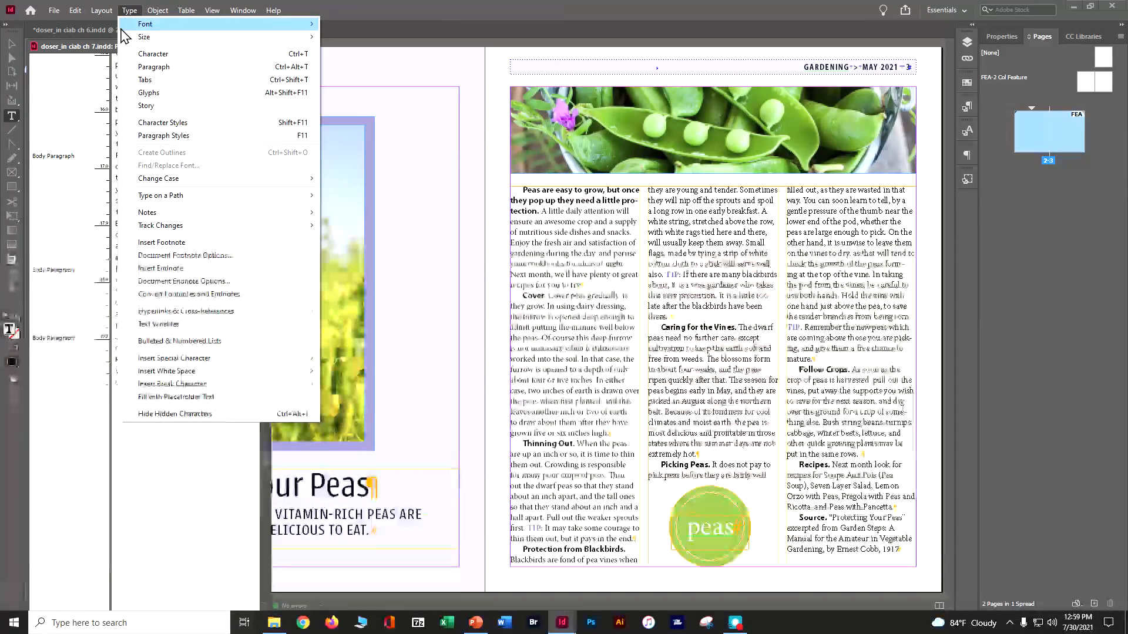
mouse_move(165, 227)
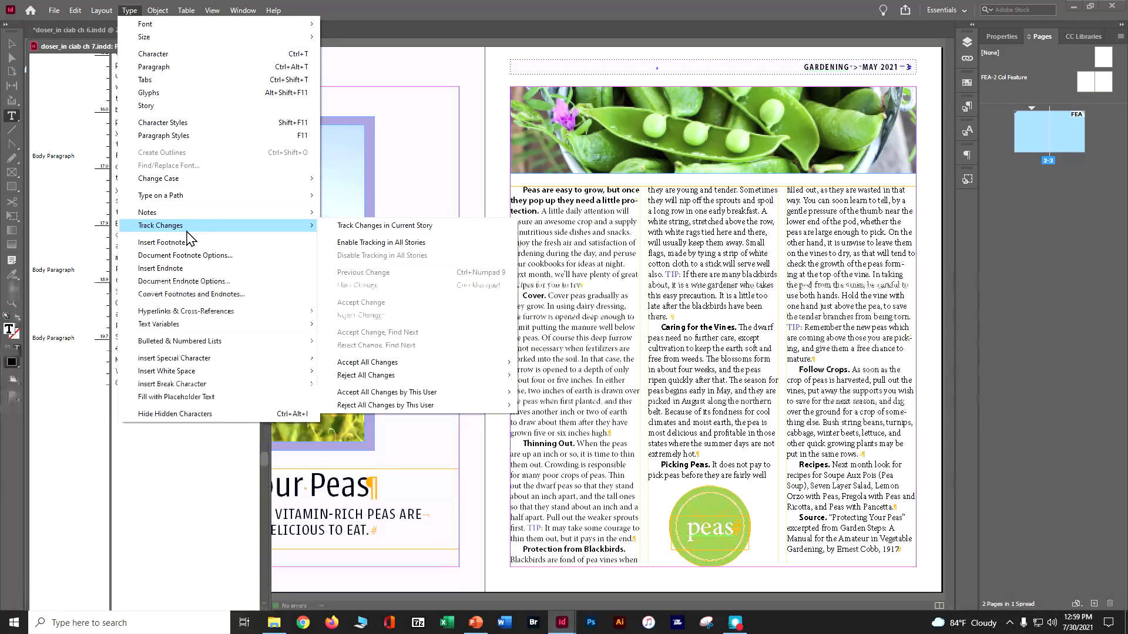
left_click(337, 229)
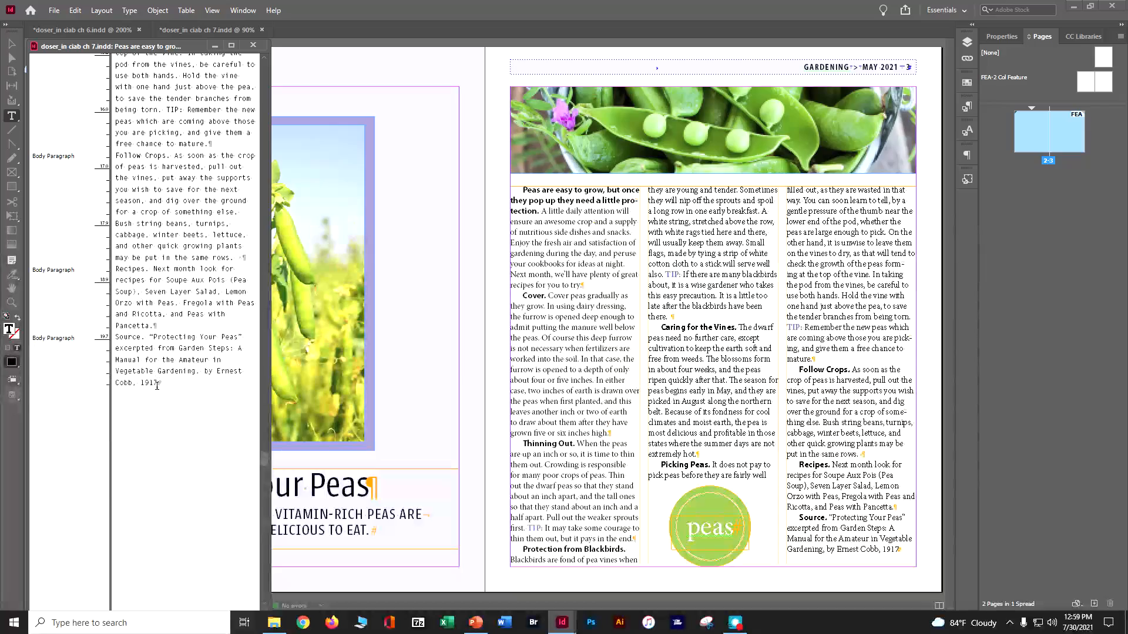
Step: Test change tracking by adding a line with the editor's name and "edited this" after 1917, and delete that line again
key("Return")
type("Danielle Oser edited this")
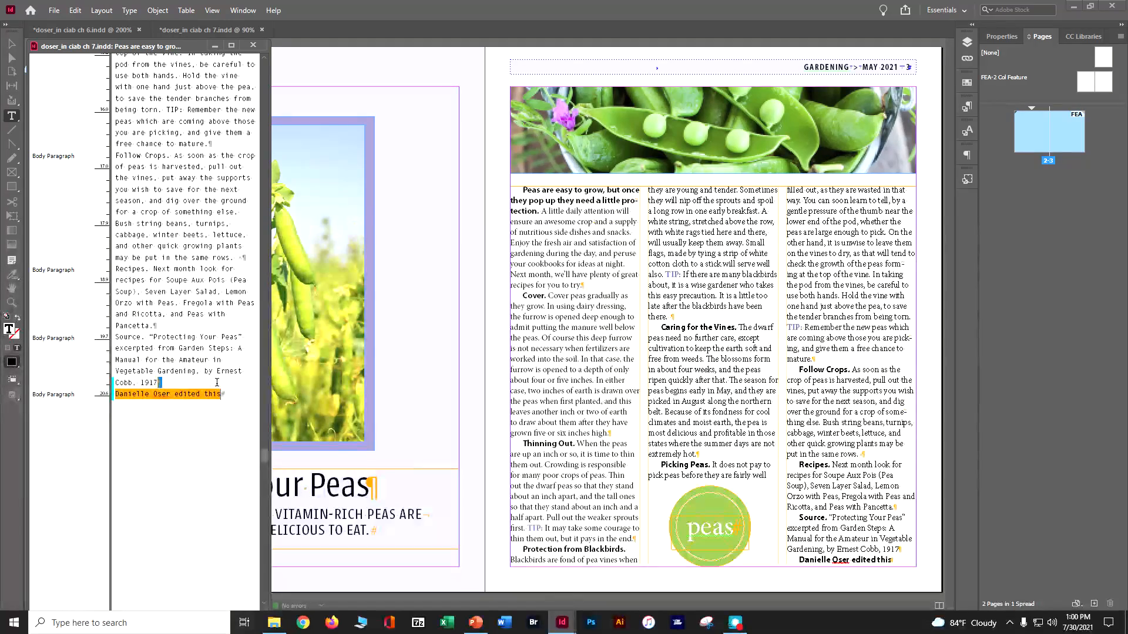
left_click_drag(157, 381, 114, 441)
key("BackSpace")
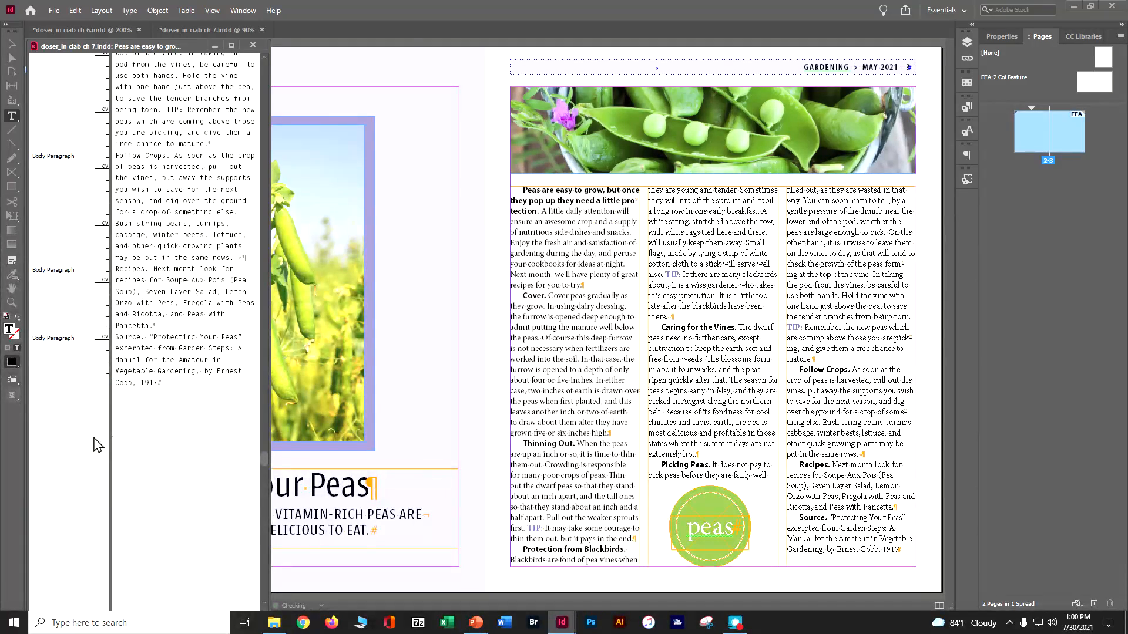
Step: Close the Story Editor and start packaging the document, continuing past the package summary without printing instructions
left_click(253, 45)
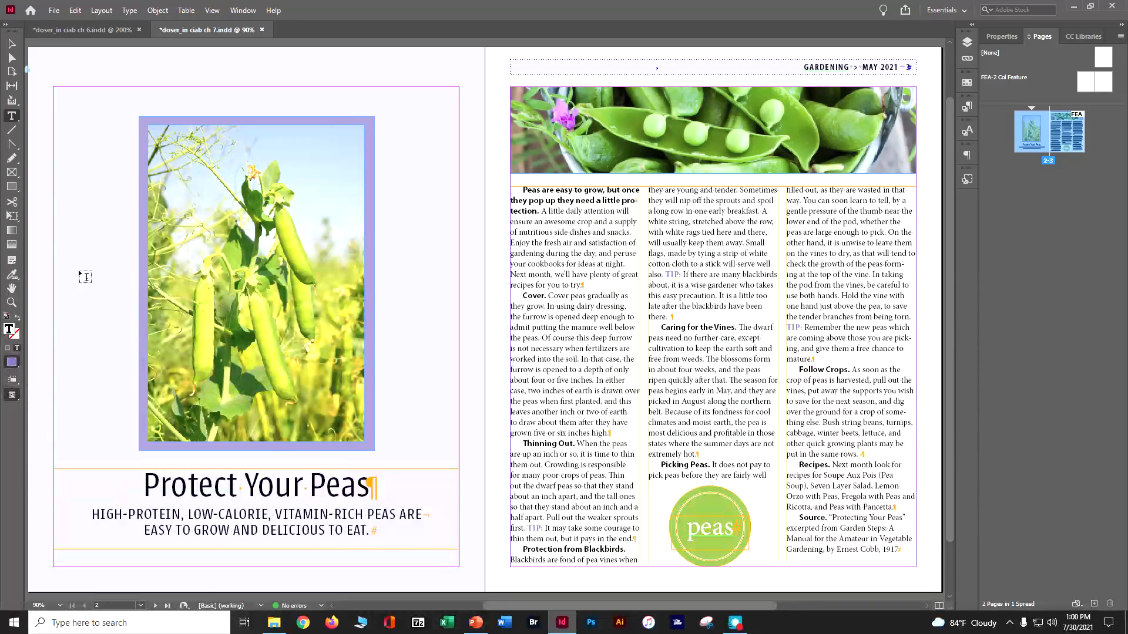
left_click(12, 45)
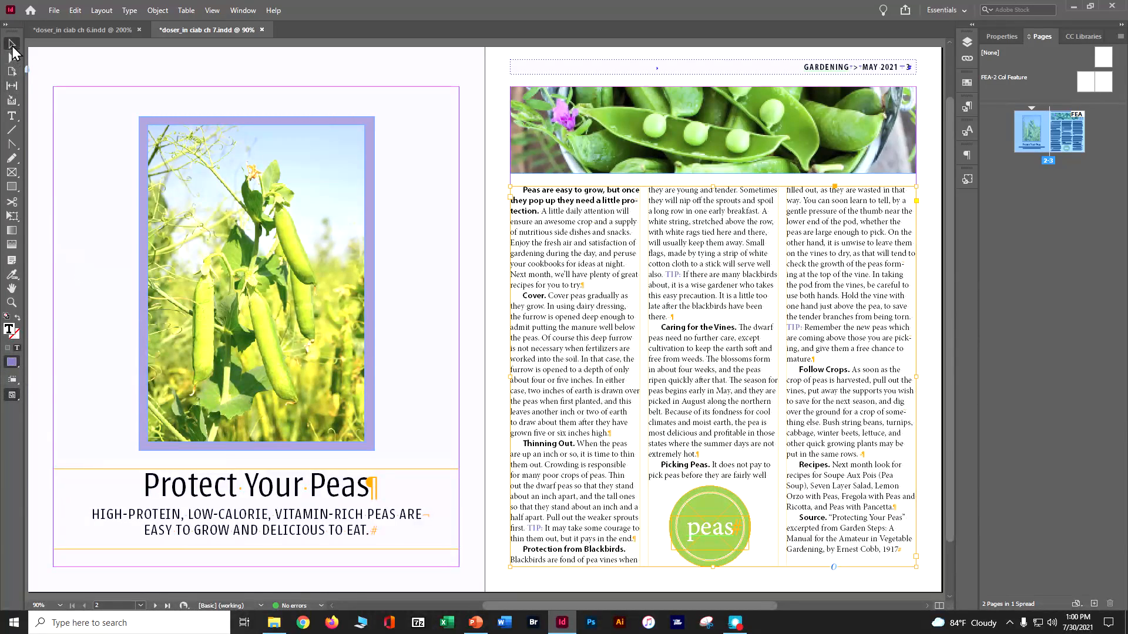
left_click(53, 10)
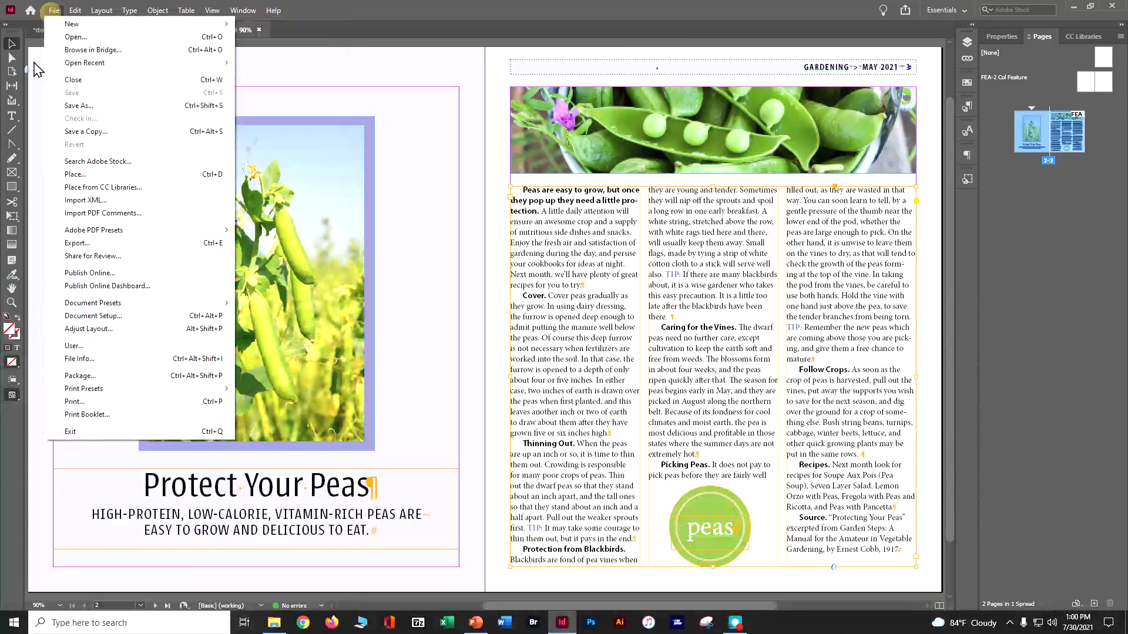
left_click(101, 379)
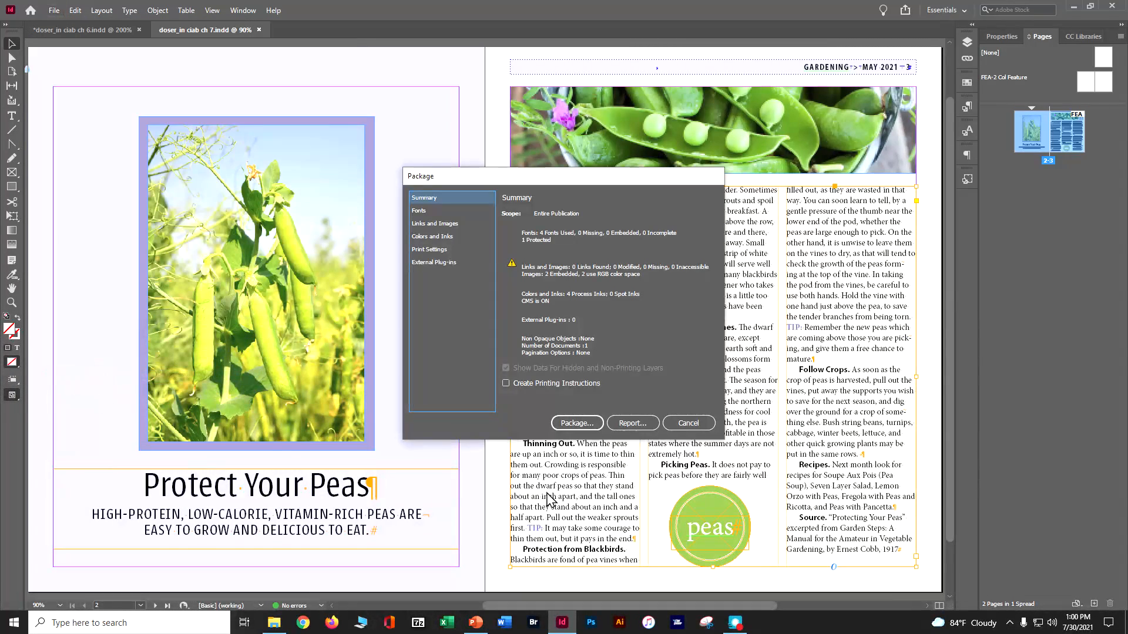
left_click(578, 423)
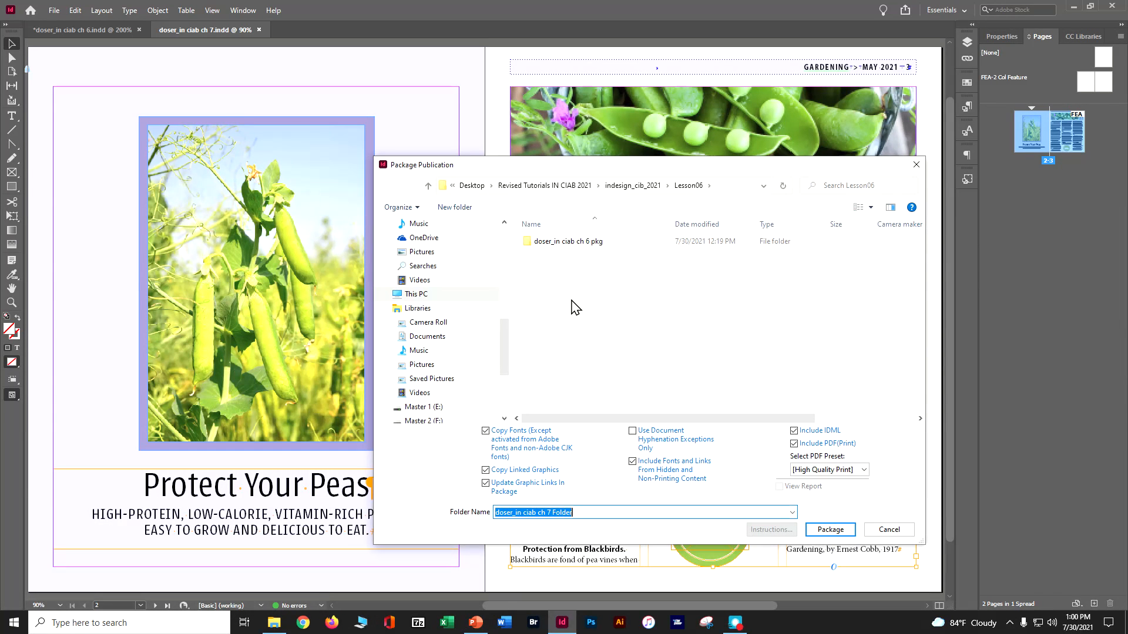
Step: Package the publication into the Lesson07 folder, replacing "Folder" with "pkg" at the end of the suggested package folder name
left_click(637, 190)
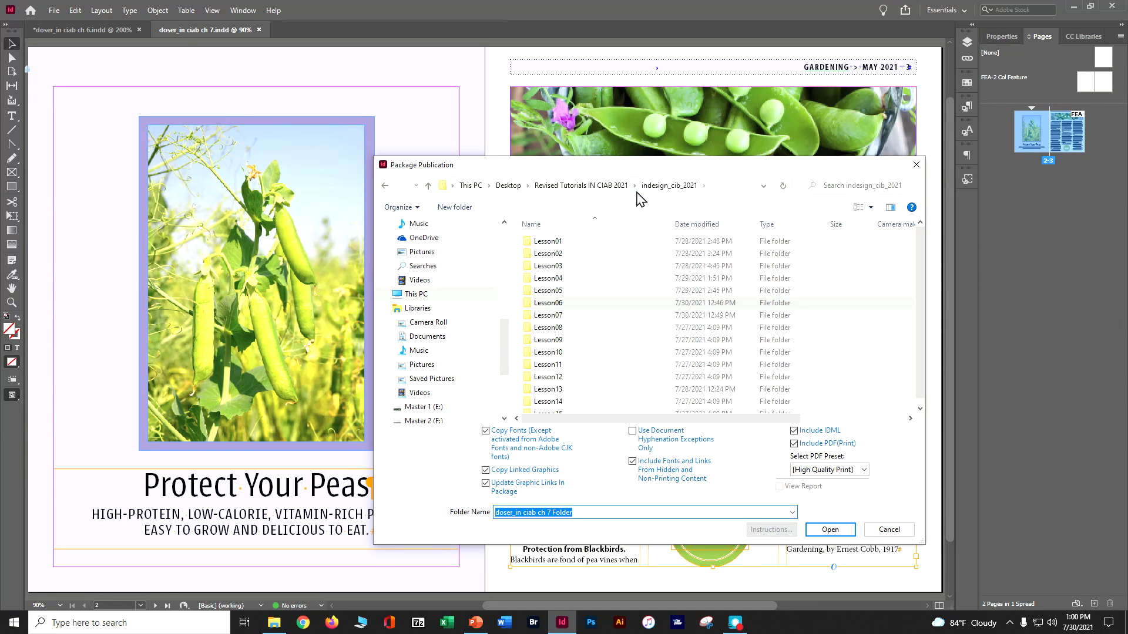
double_click(575, 316)
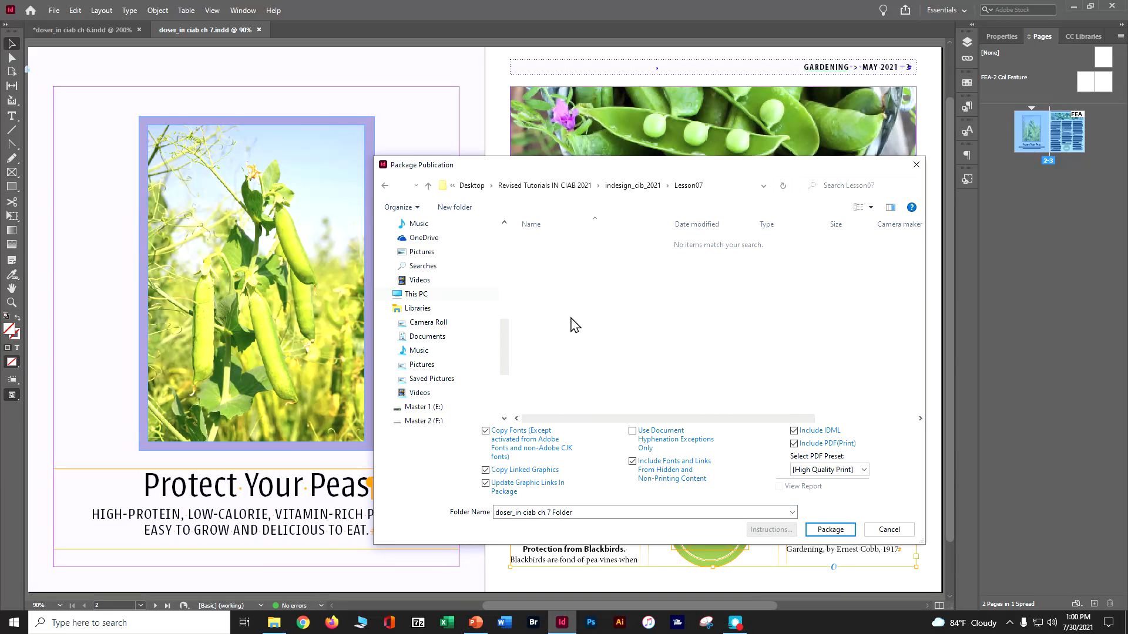
left_click(558, 511)
double_click(560, 512)
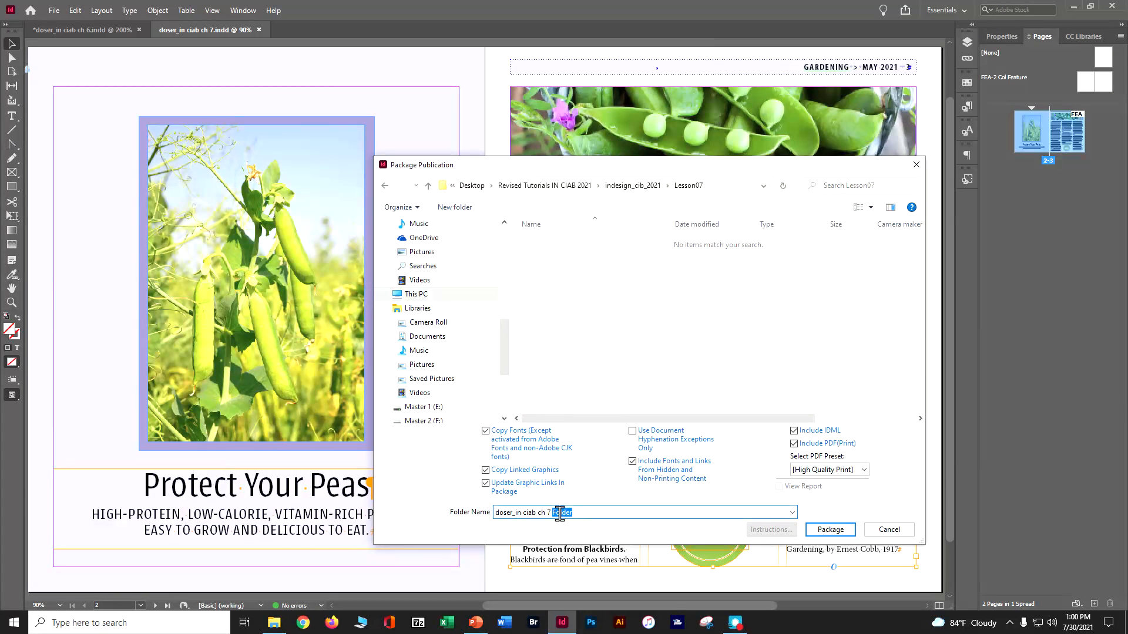
type("pkg")
left_click(829, 530)
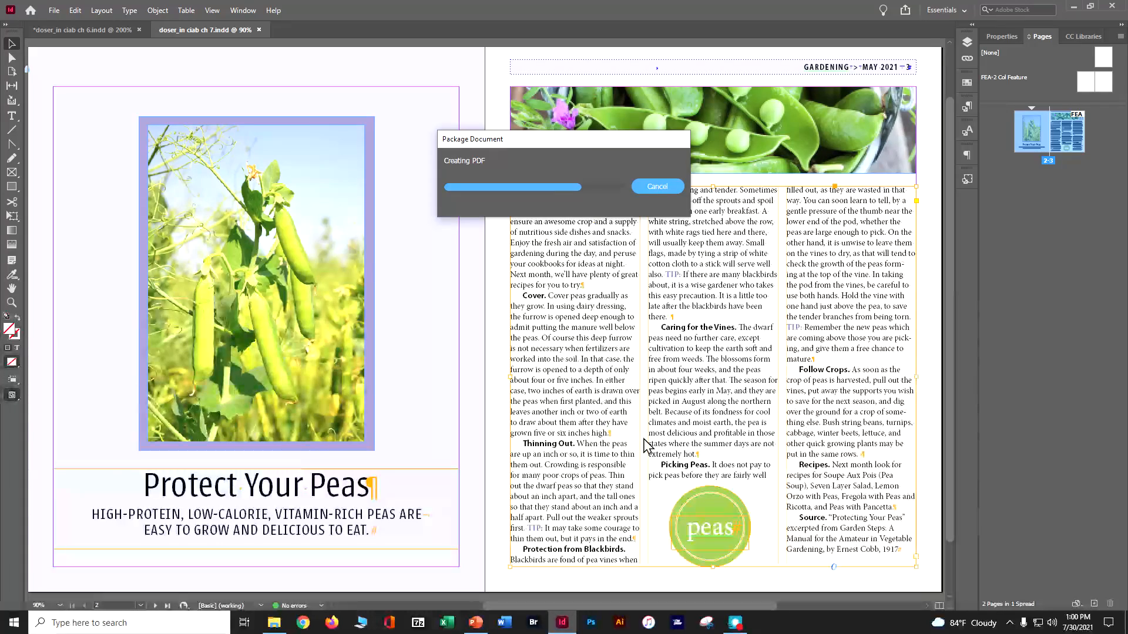
Step: Switch to File Explorer, inspect the contents of the chapter 7 package folder, and return to the Lesson07 folder
left_click(1071, 8)
double_click(552, 189)
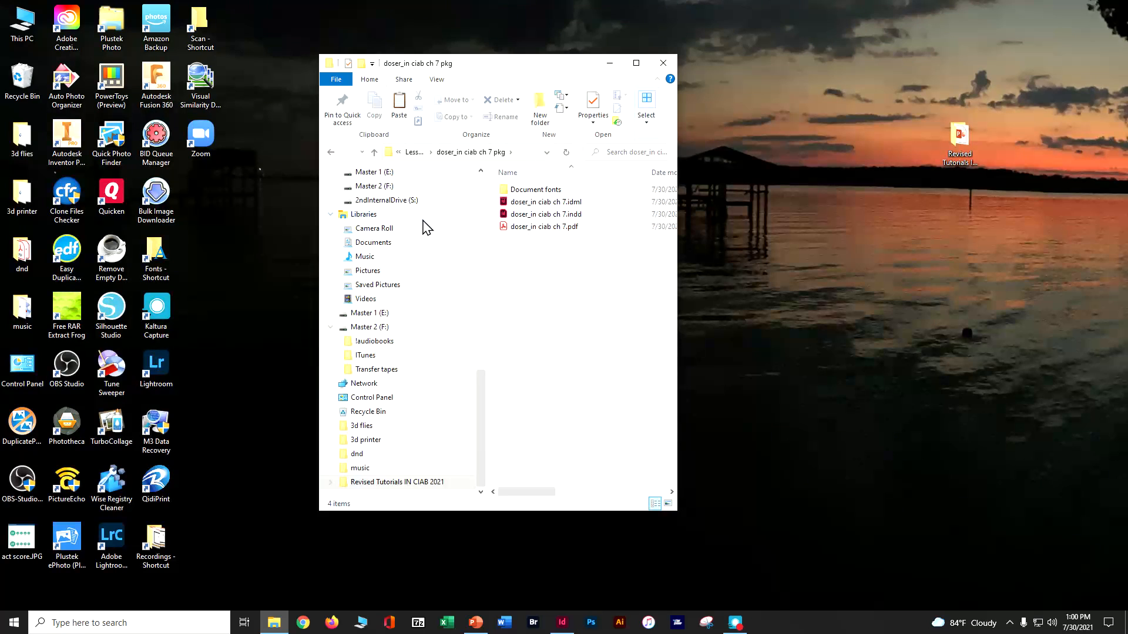
left_click(332, 154)
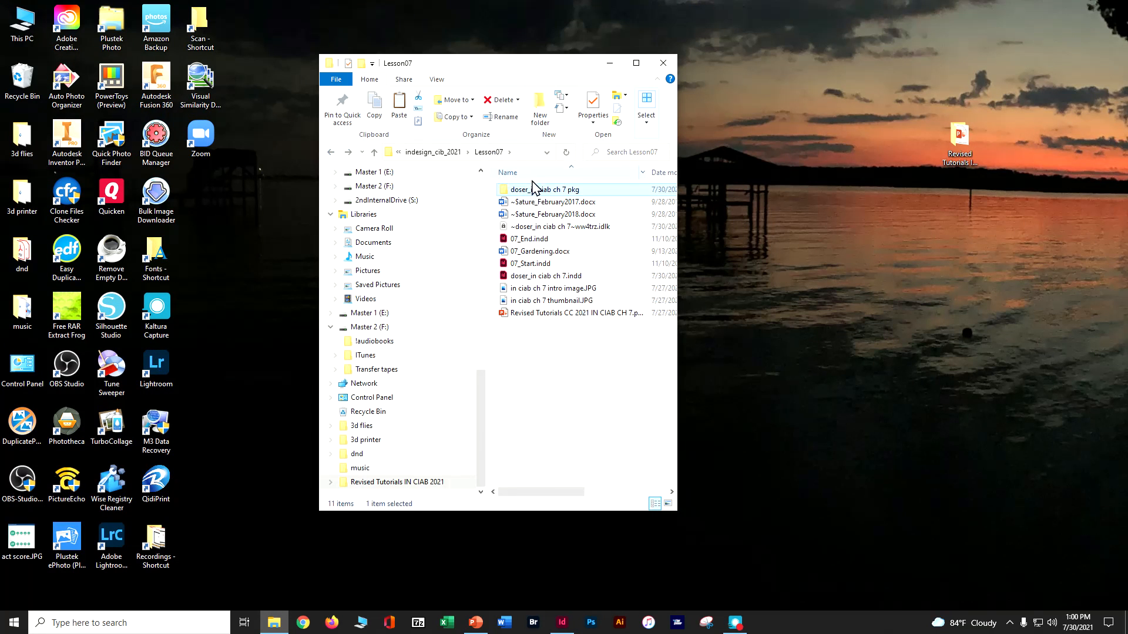
Step: Compress the chapter 7 package folder in Lesson07 into a zipped folder
right_click(536, 194)
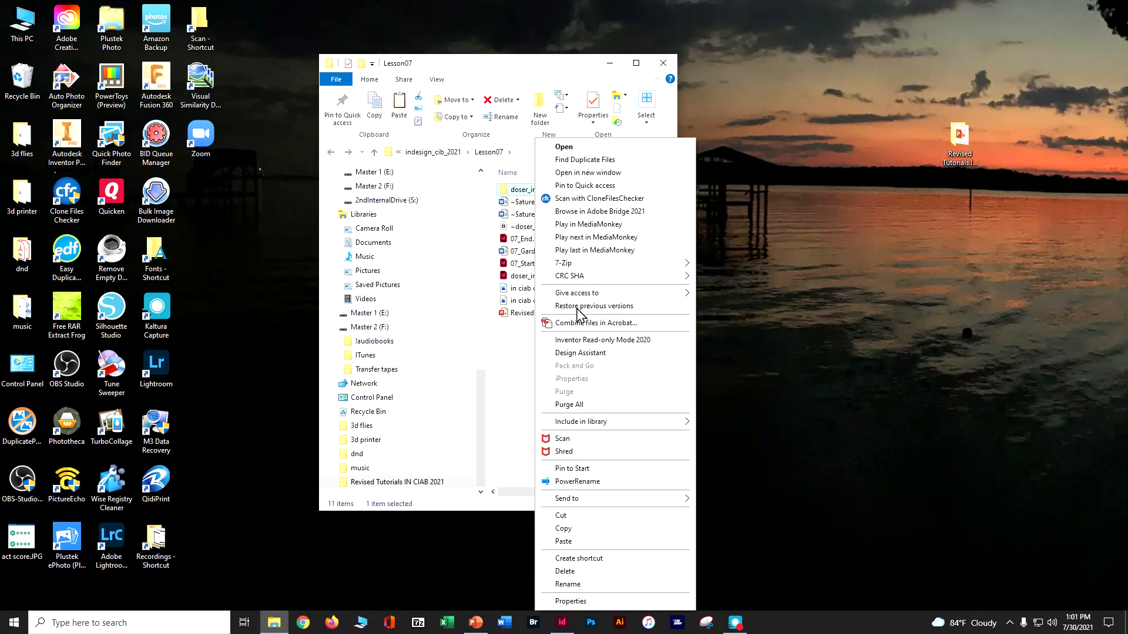
mouse_move(622, 498)
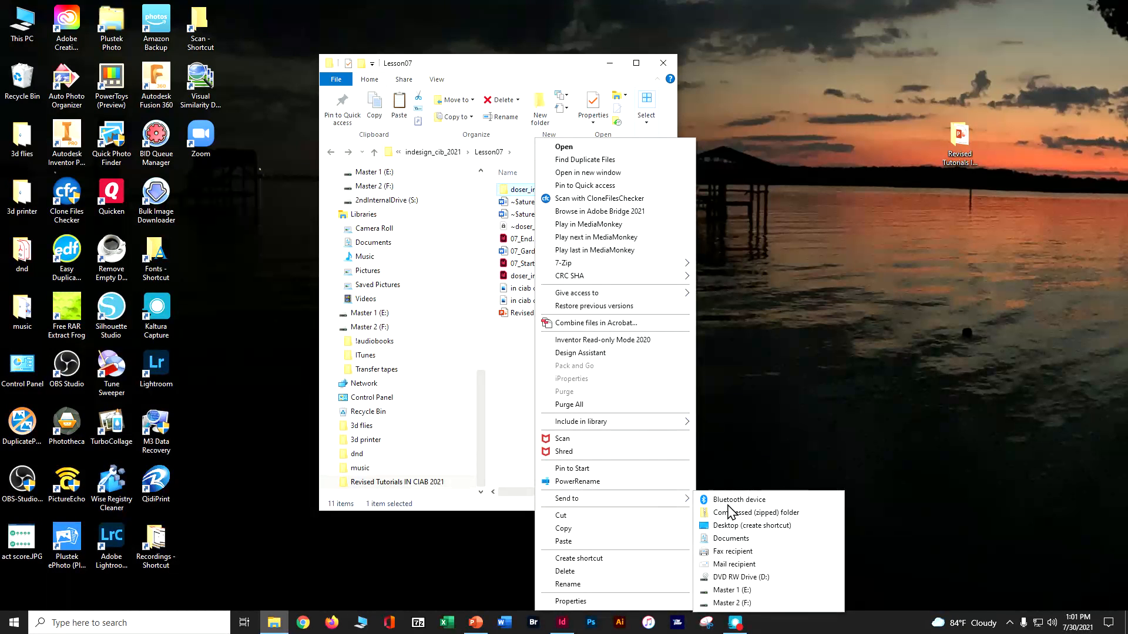
left_click(729, 514)
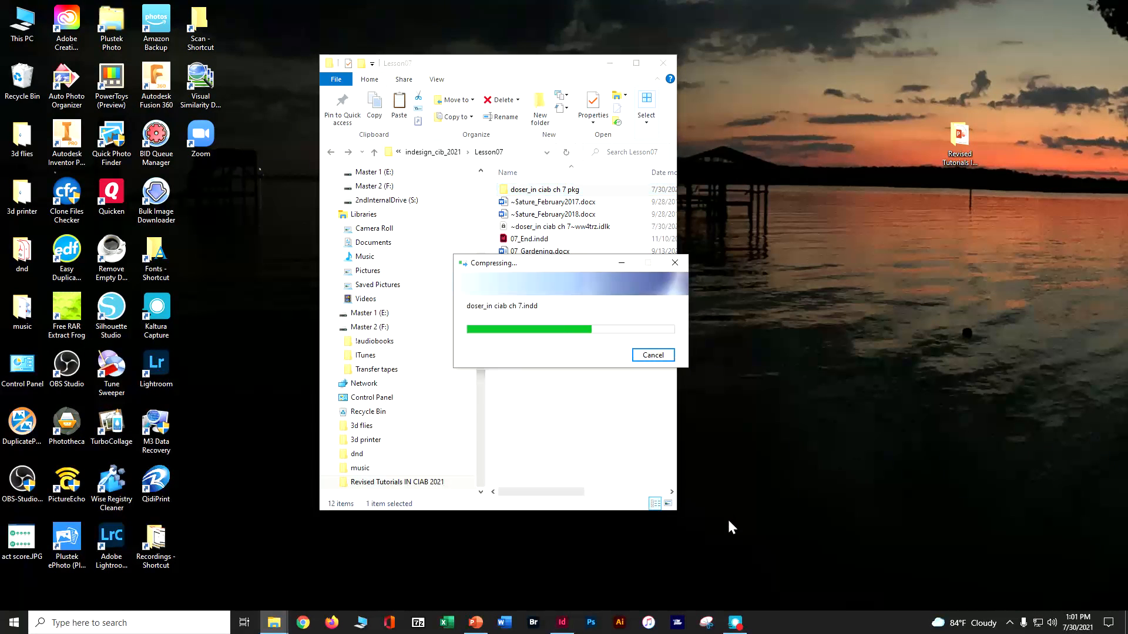